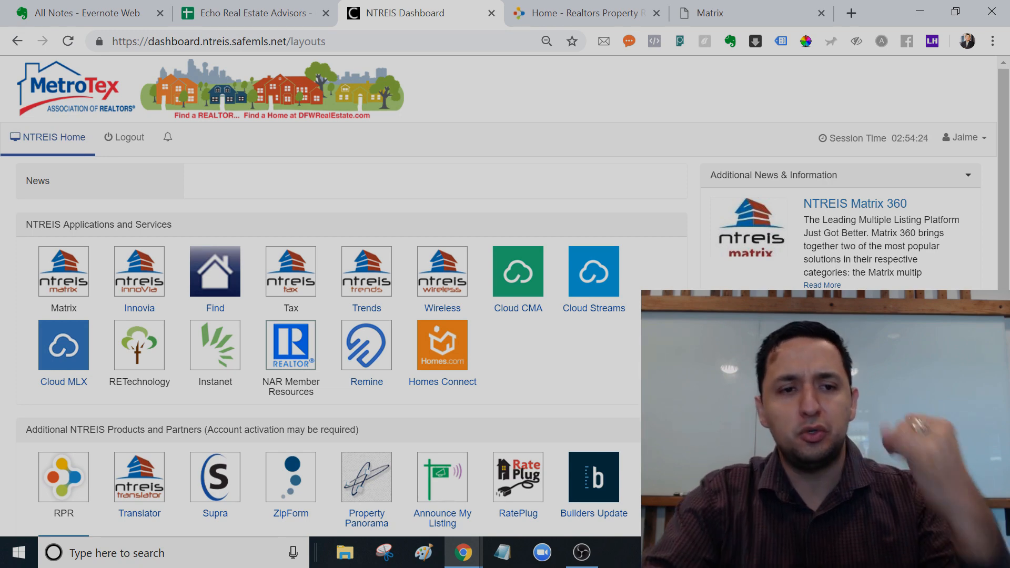
Open Matrix from the NTREIS dashboard and close the older duplicate Matrix page.
click(55, 302)
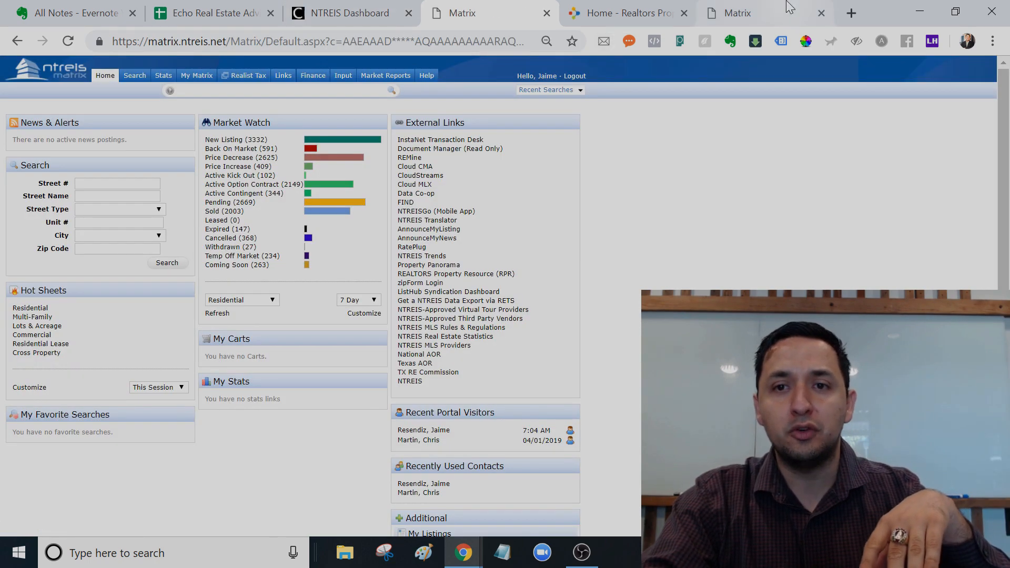
click(821, 13)
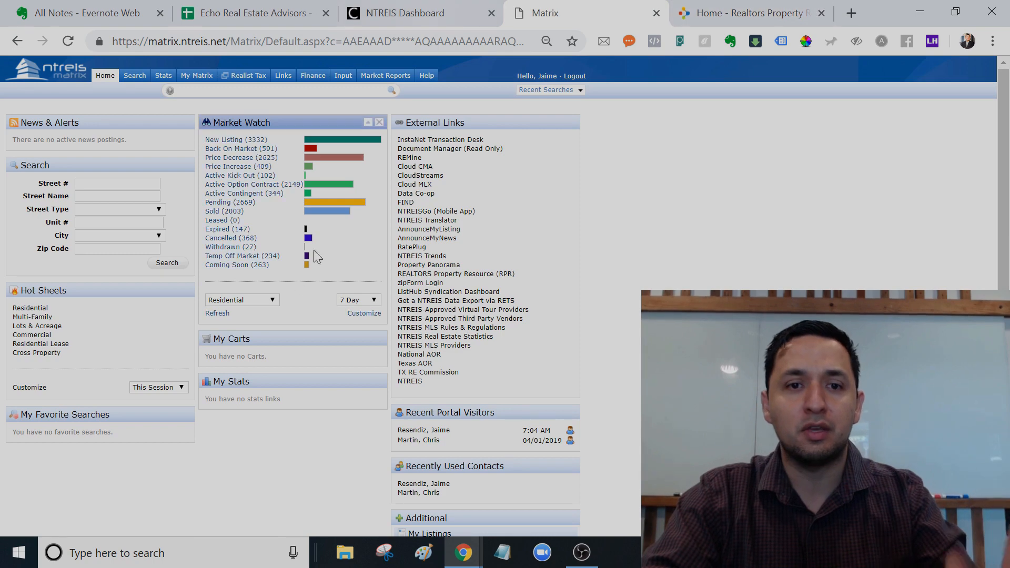
mouse_move(145, 81)
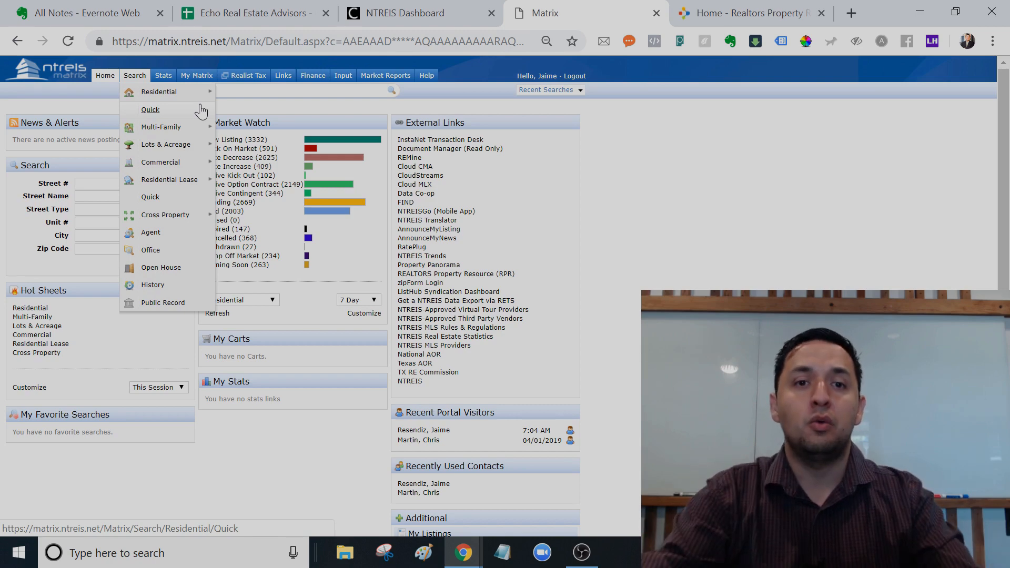
Open RPR from the NTREIS dashboard and close the older duplicate RPR page.
click(400, 7)
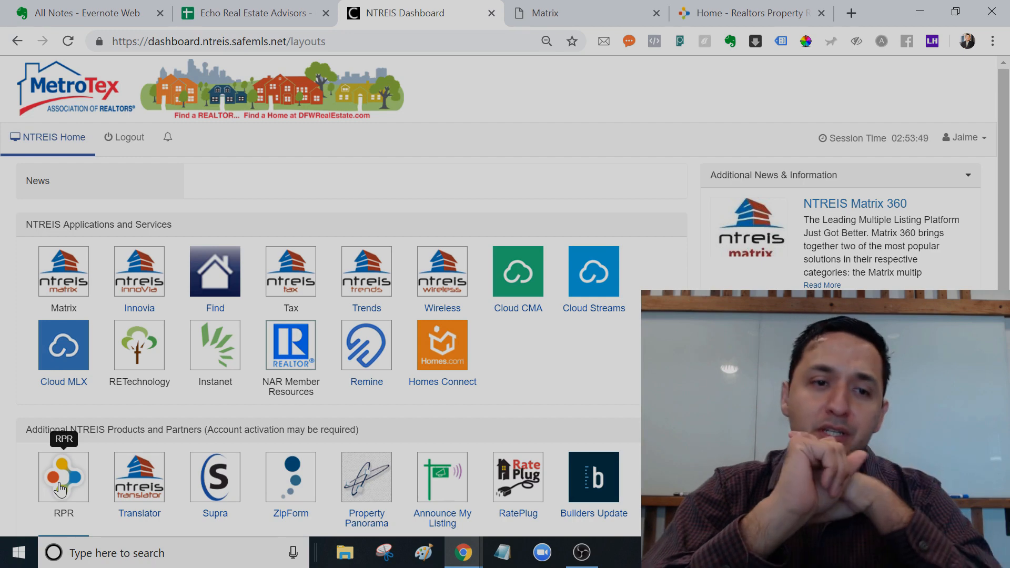
click(607, 9)
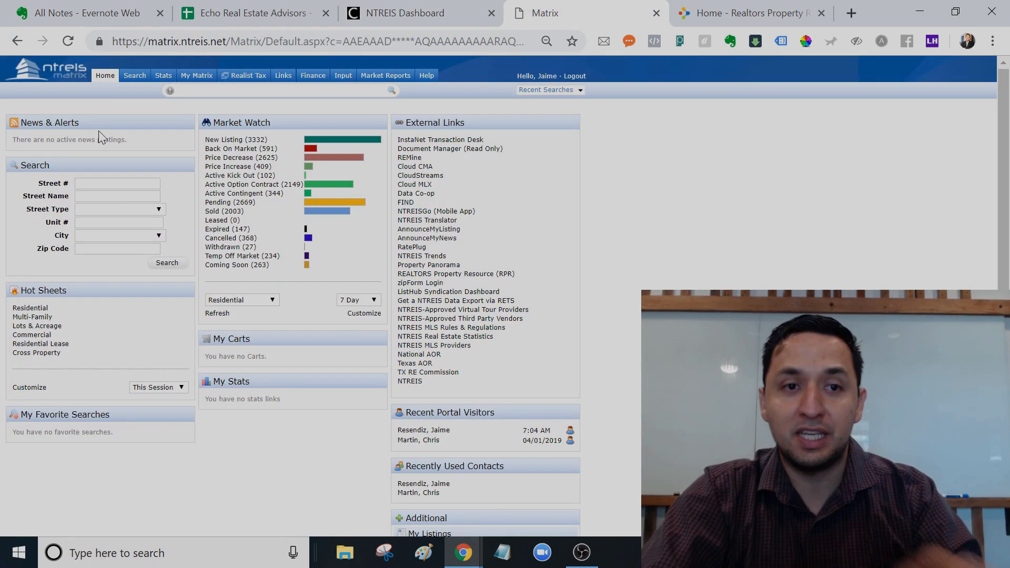
click(378, 10)
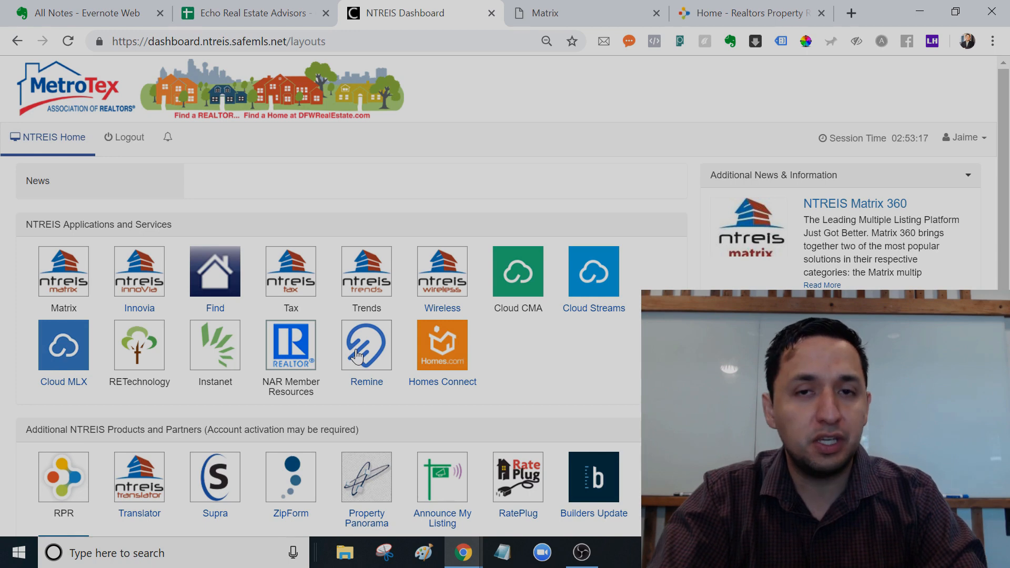
click(47, 489)
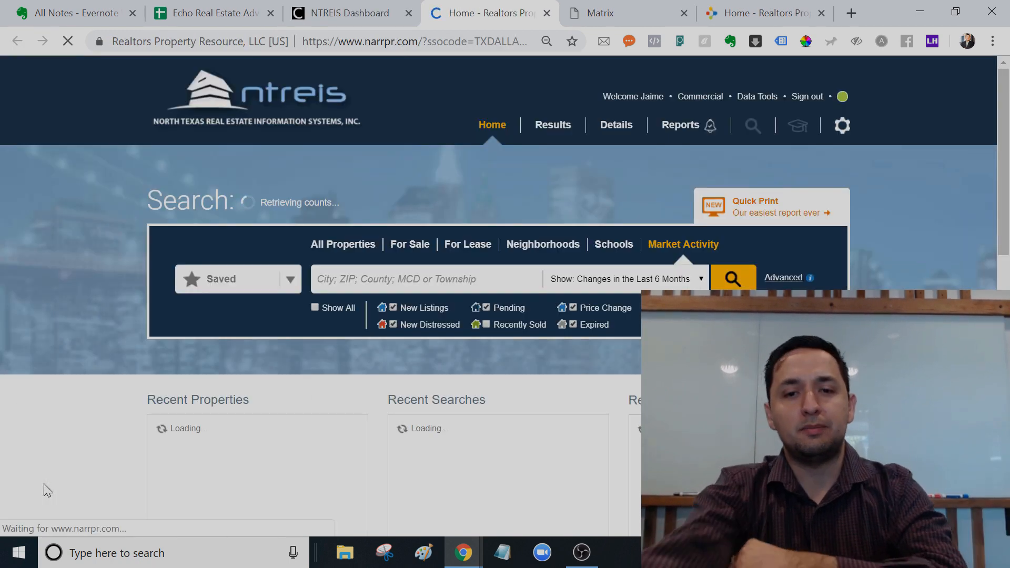
click(821, 13)
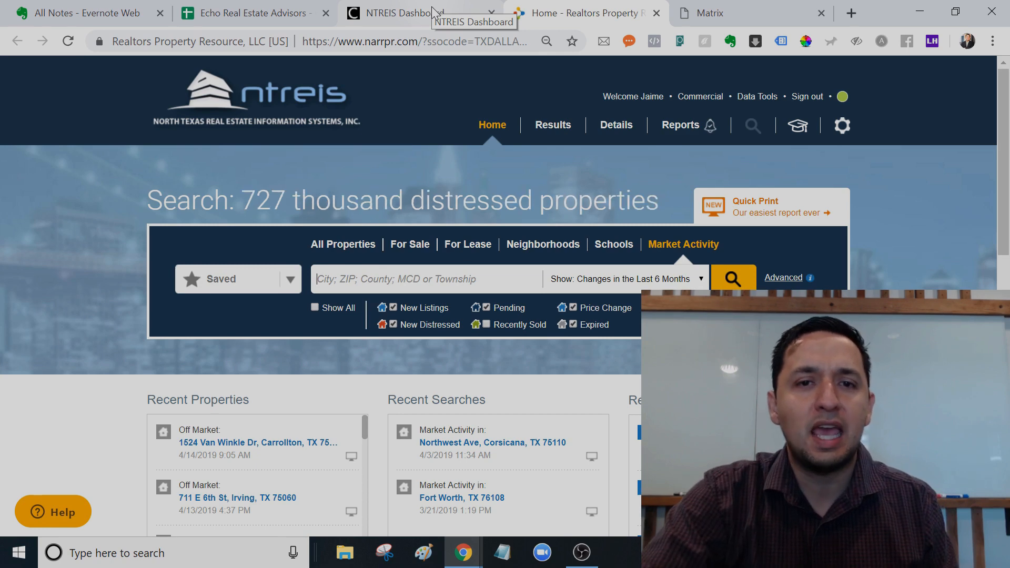
Switch back to Matrix and open the Quick search for Residential listings.
click(433, 11)
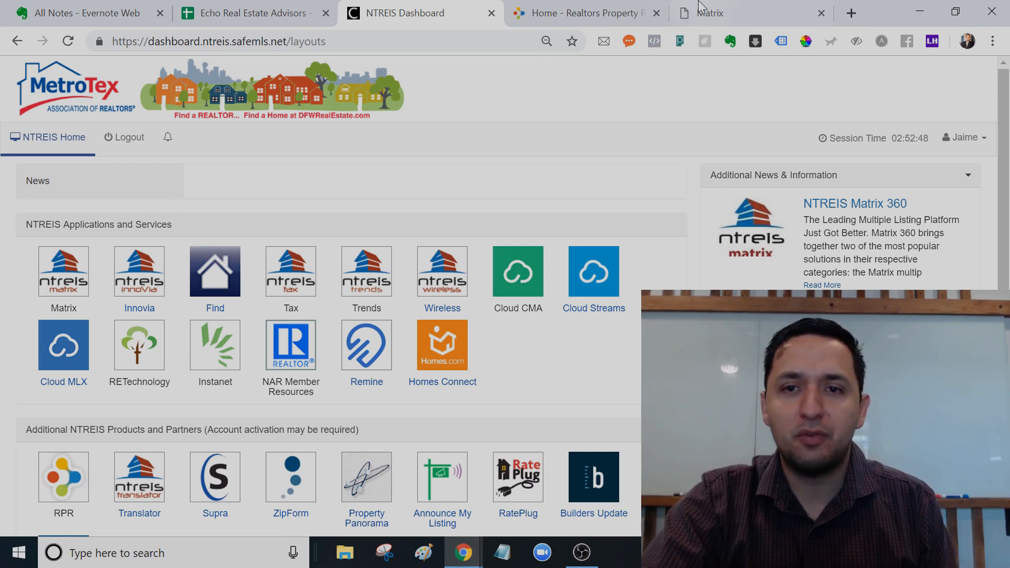
click(710, 15)
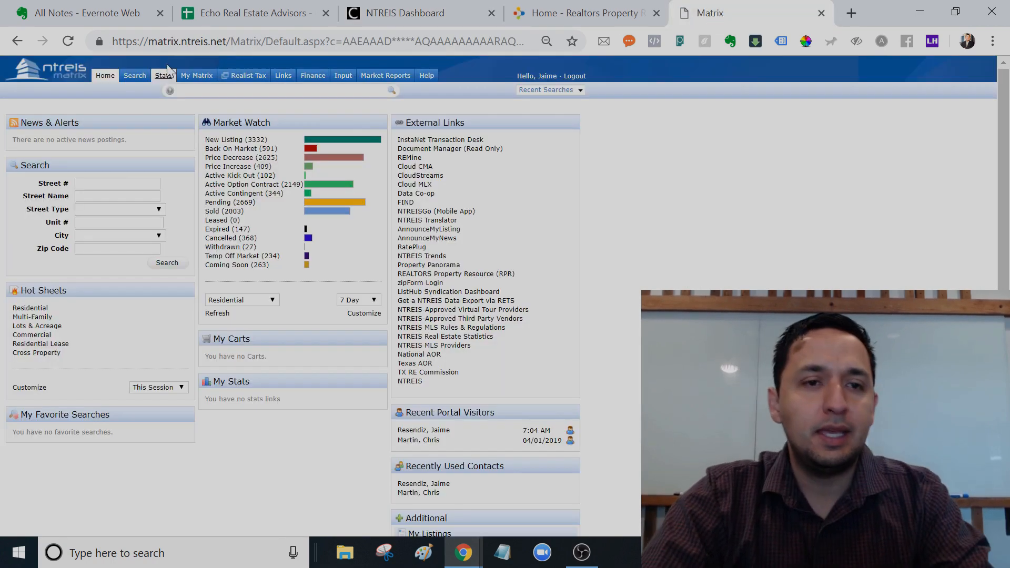
click(135, 75)
mouse_move(169, 93)
click(231, 94)
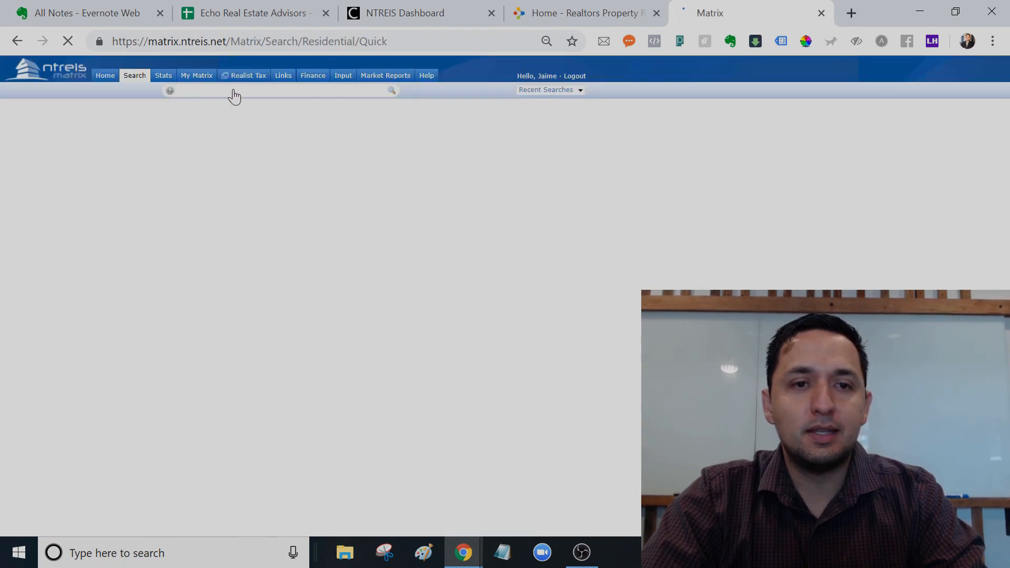
Set the search price to 500 (in thousands) and show the matching listings on the map.
click(500, 155)
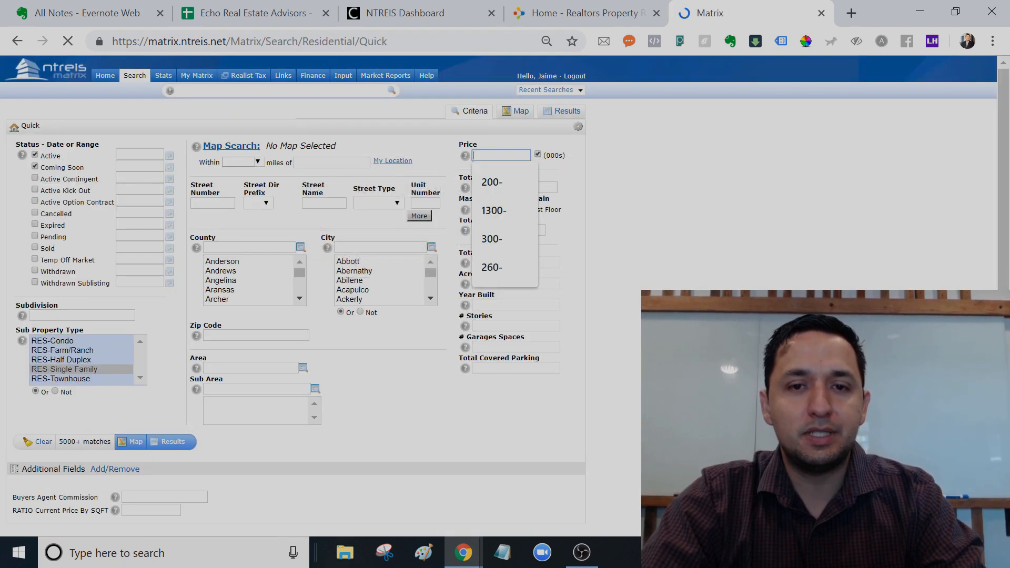
text(500)
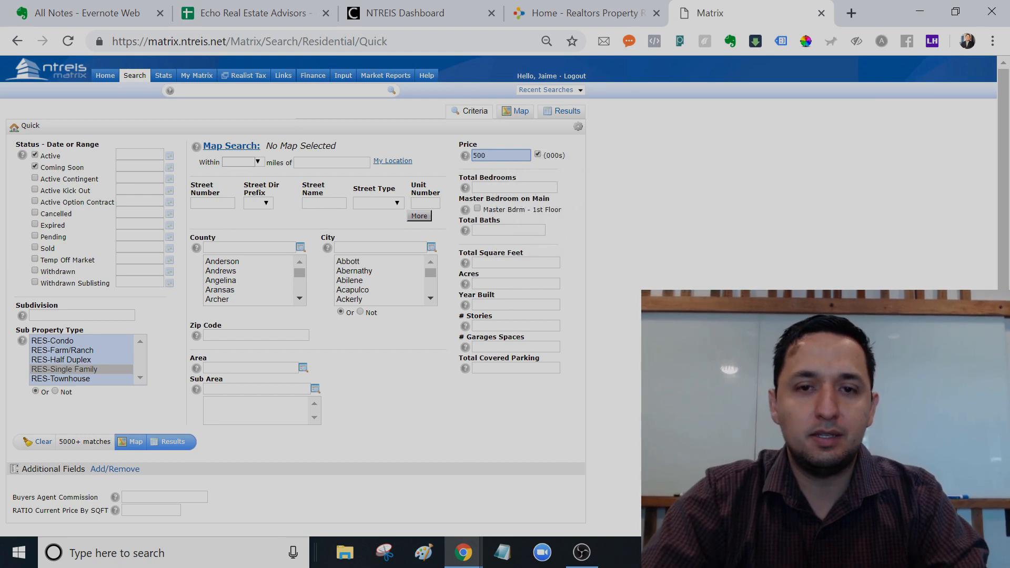
click(513, 116)
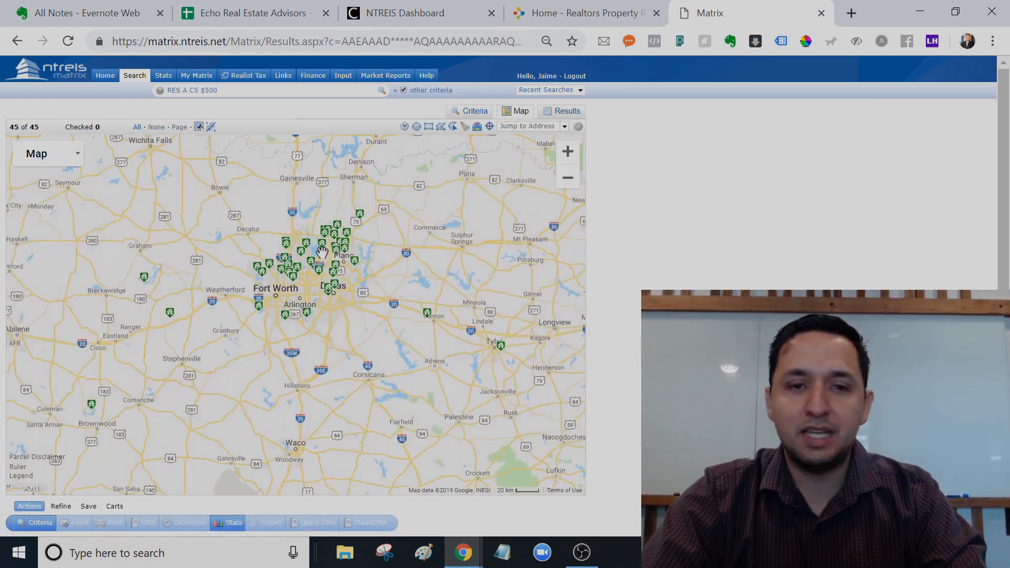
Bring up the details of the listing at Farmers Branch on the map and copy its street address.
scroll(322, 251, up, 2)
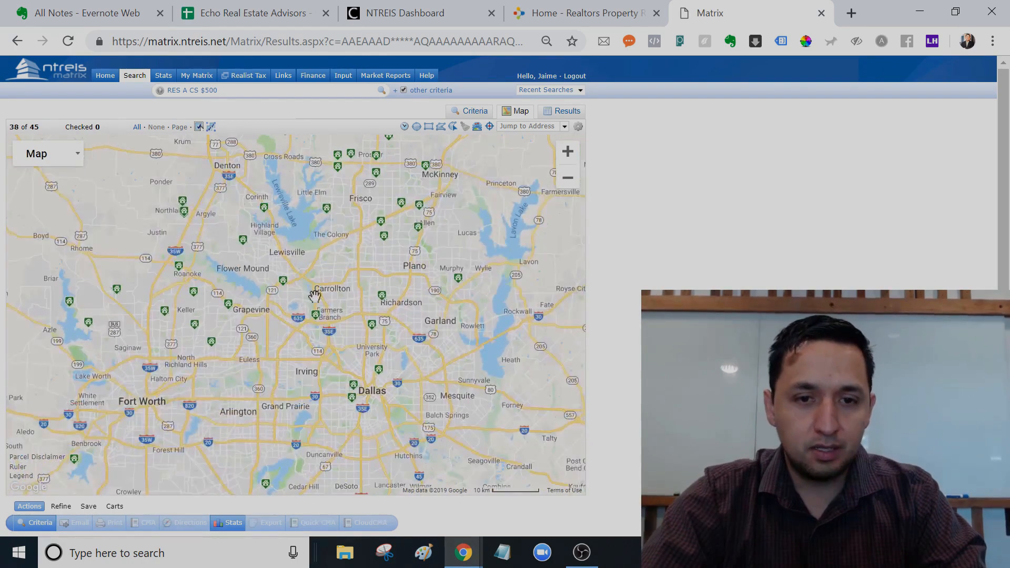
mouse_move(316, 322)
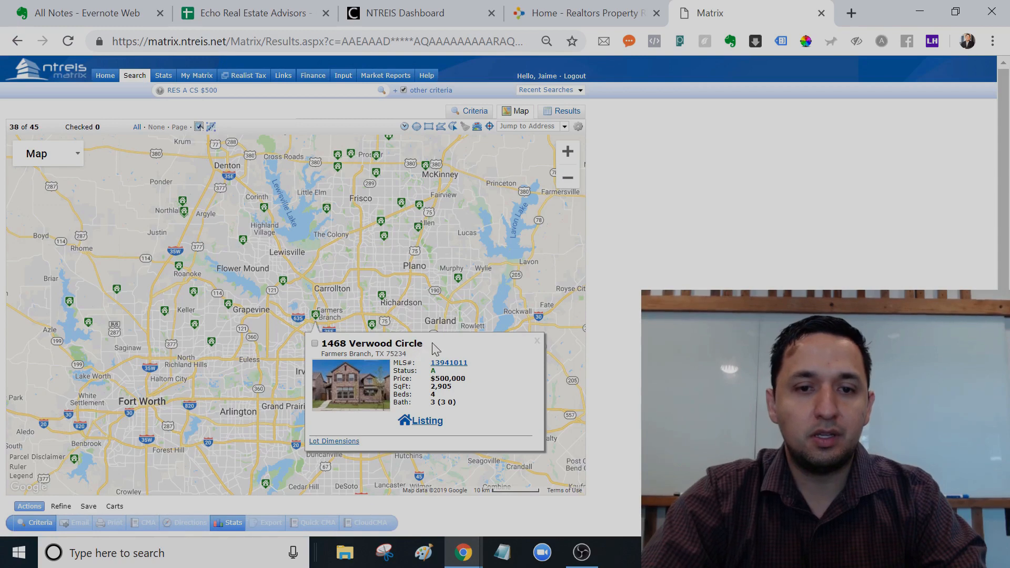
drag(425, 346, 320, 346)
key(ctrl+c)
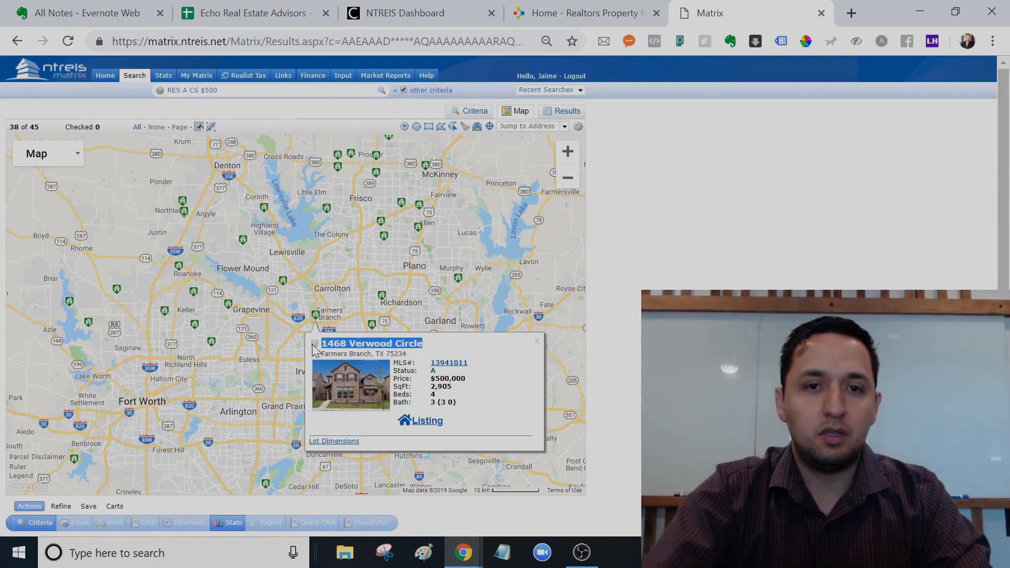
Launch a fresh RPR session from the NTREIS dashboard and close the previous RPR page.
click(579, 12)
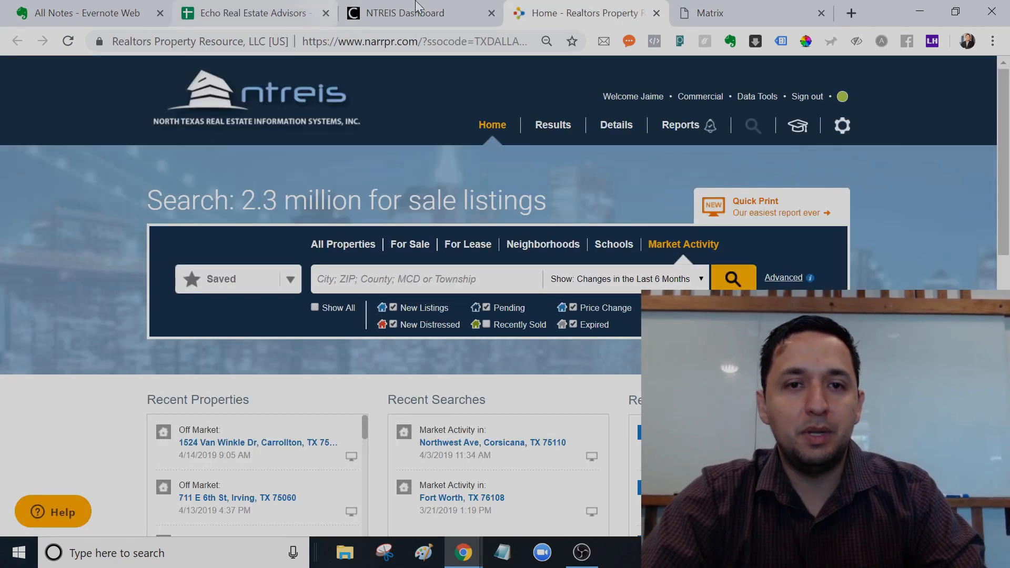
click(436, 6)
click(76, 492)
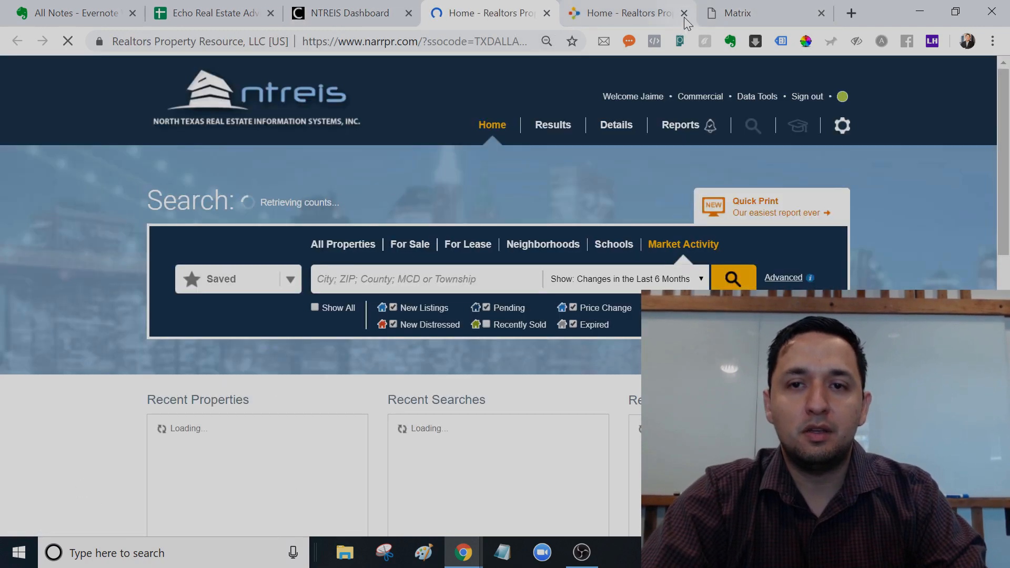
click(684, 12)
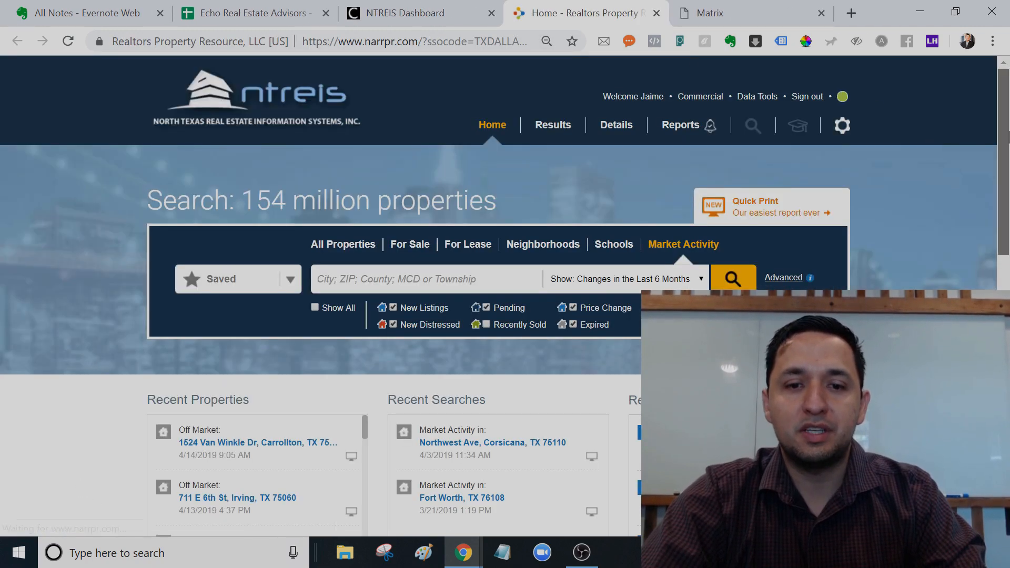
Try a Market Activity search in RPR for the copied street address followed by "farmers branch".
click(430, 279)
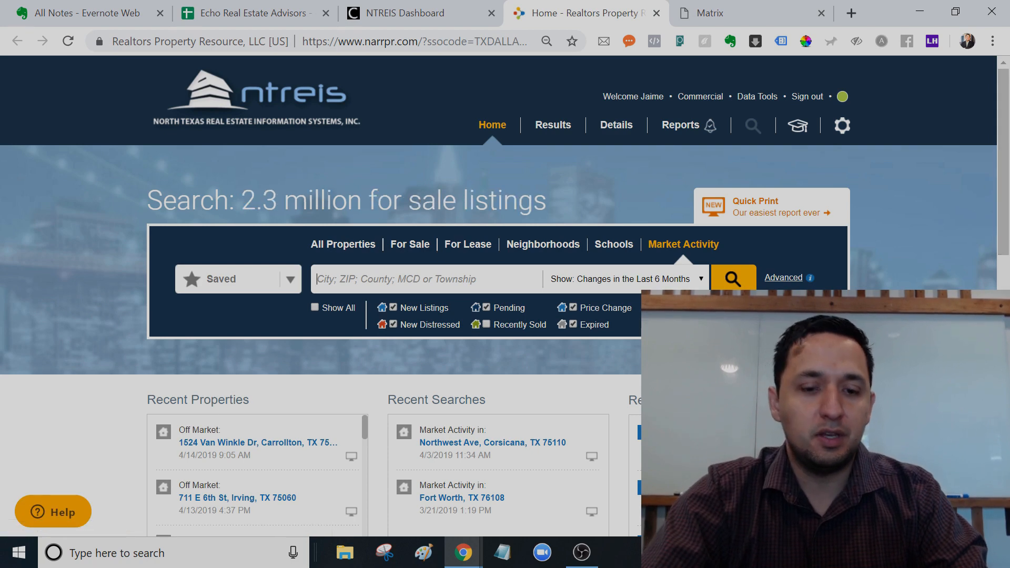
key(ctrl+v)
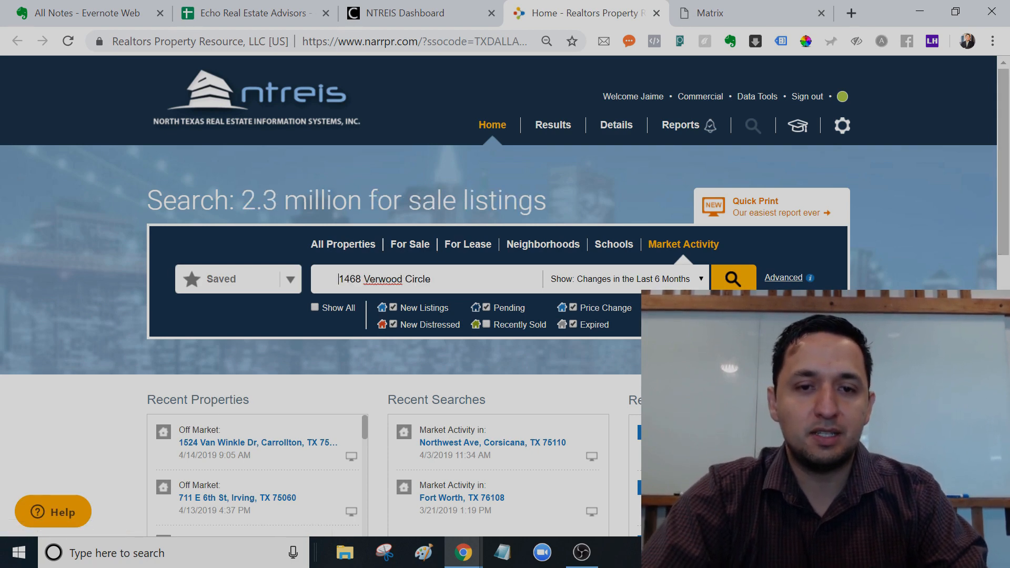
click(338, 279)
key(BackSpace)
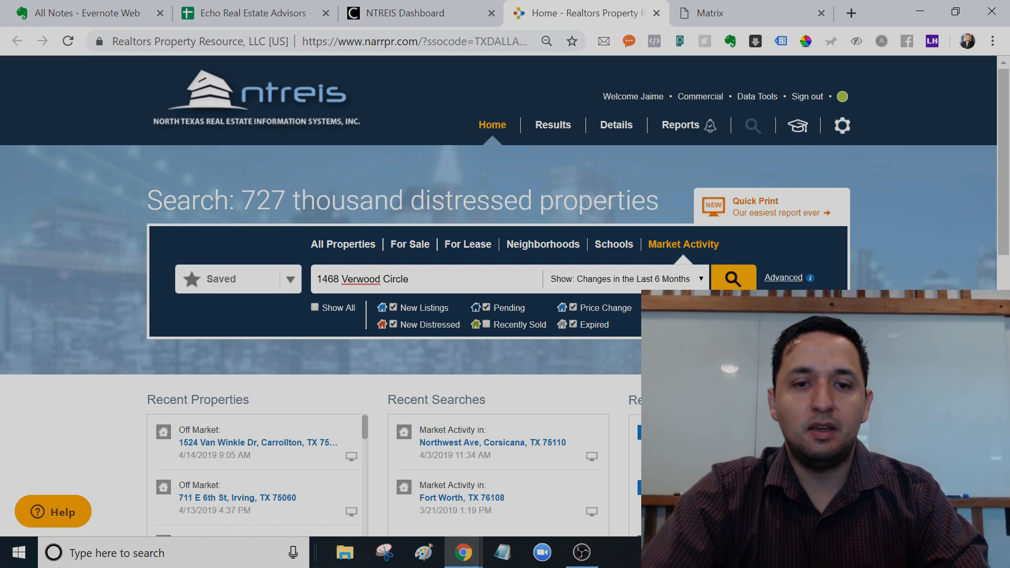
text(,)
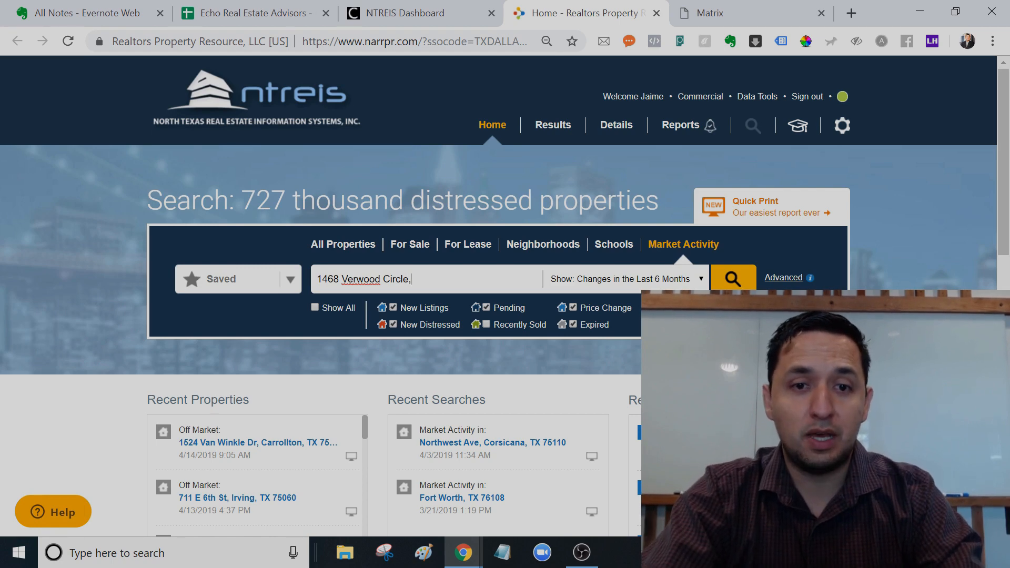
click(705, 11)
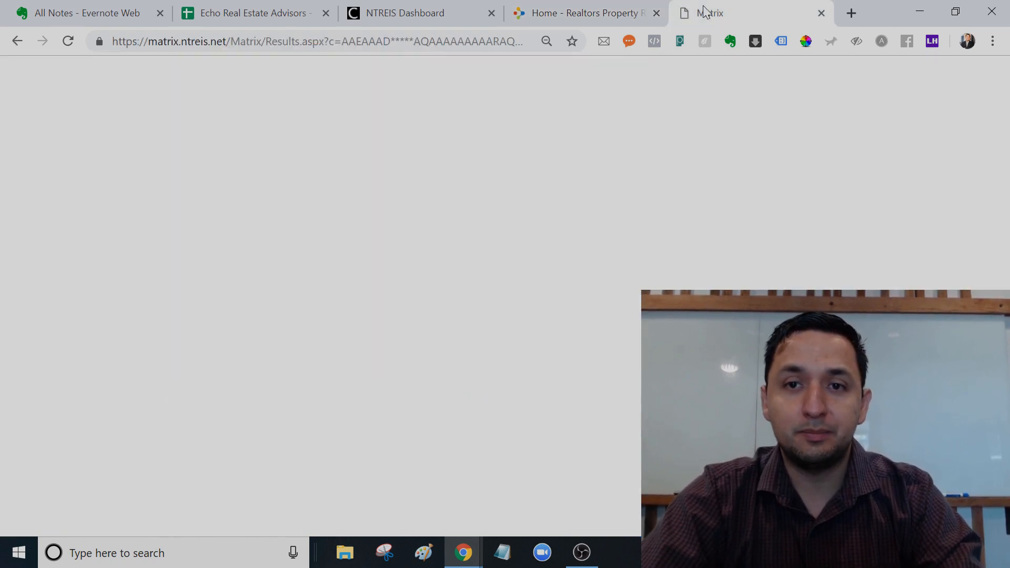
click(615, 10)
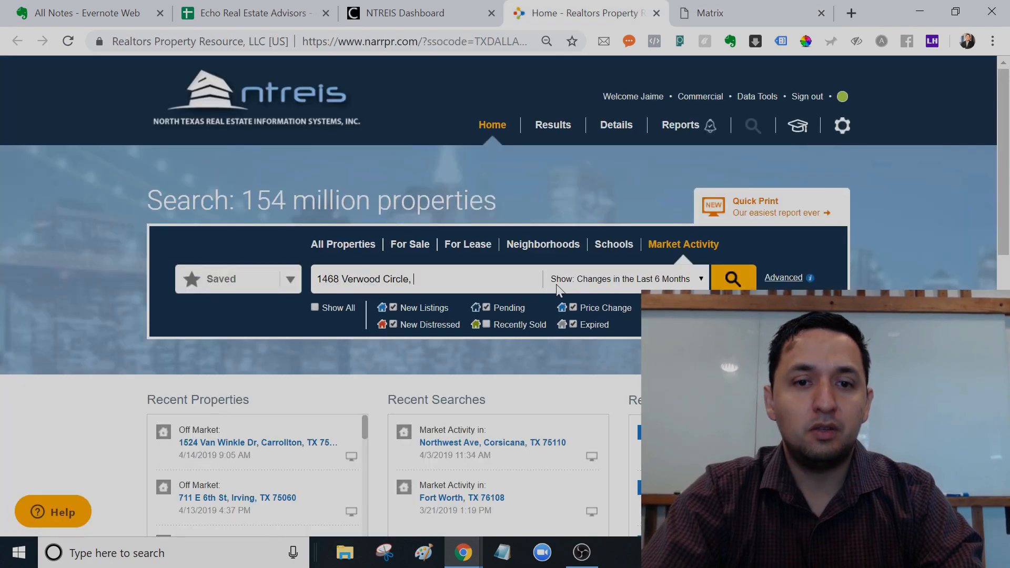
text(farmers branch)
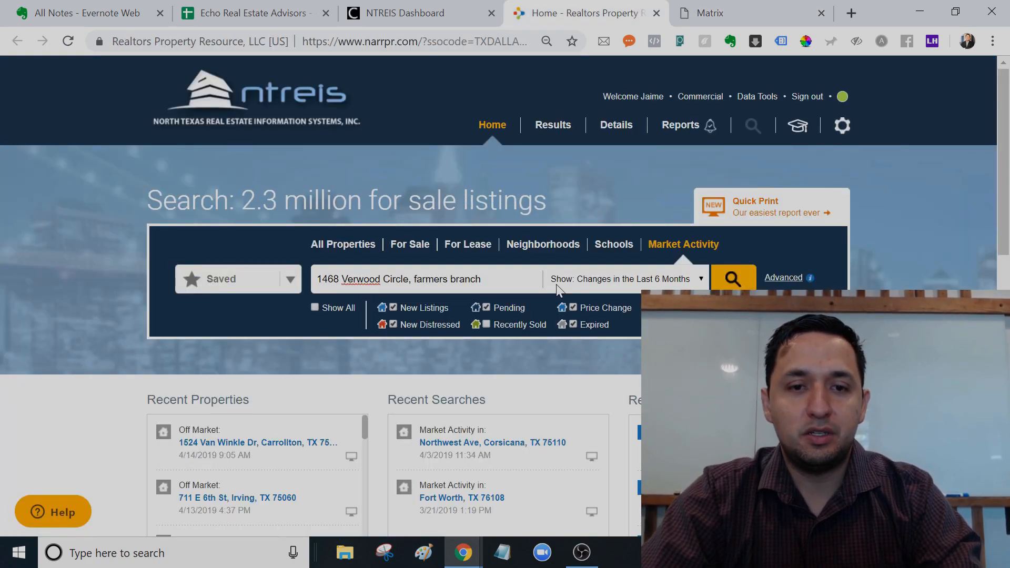
key(Return)
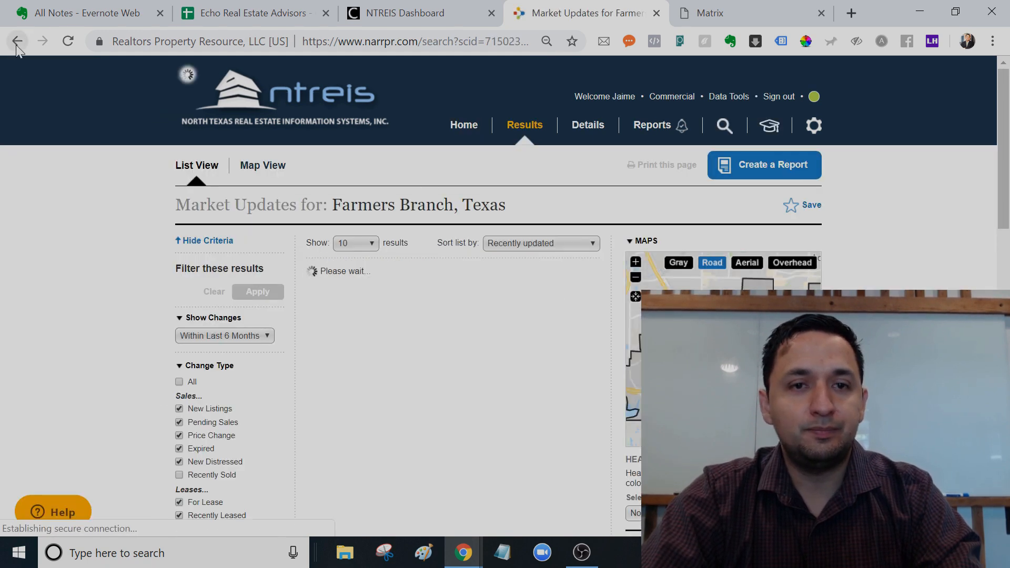
Check the location and address of the Farmers Branch listing on the Matrix map, then return to the RPR search page.
click(741, 7)
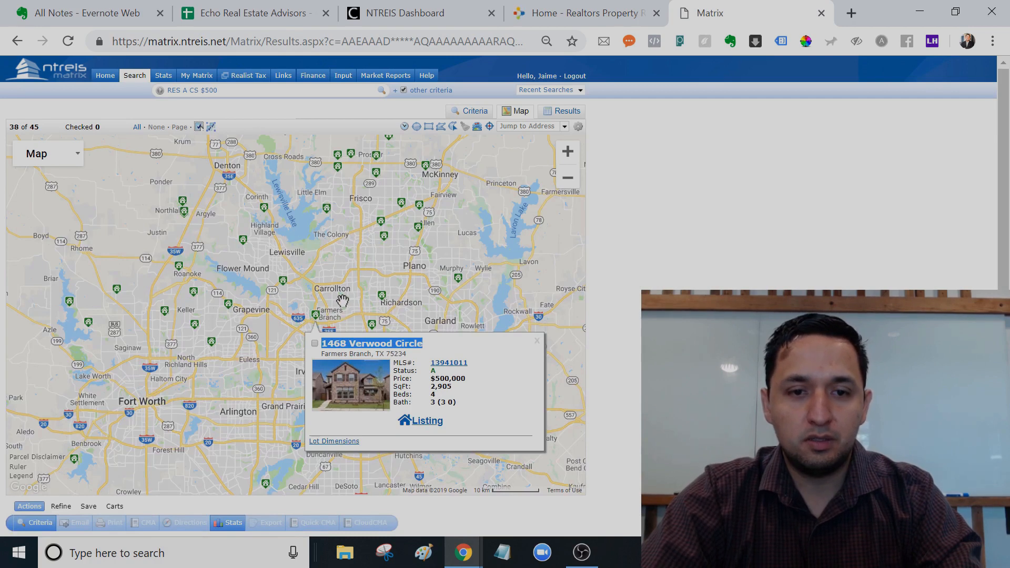
scroll(343, 297, up, 1)
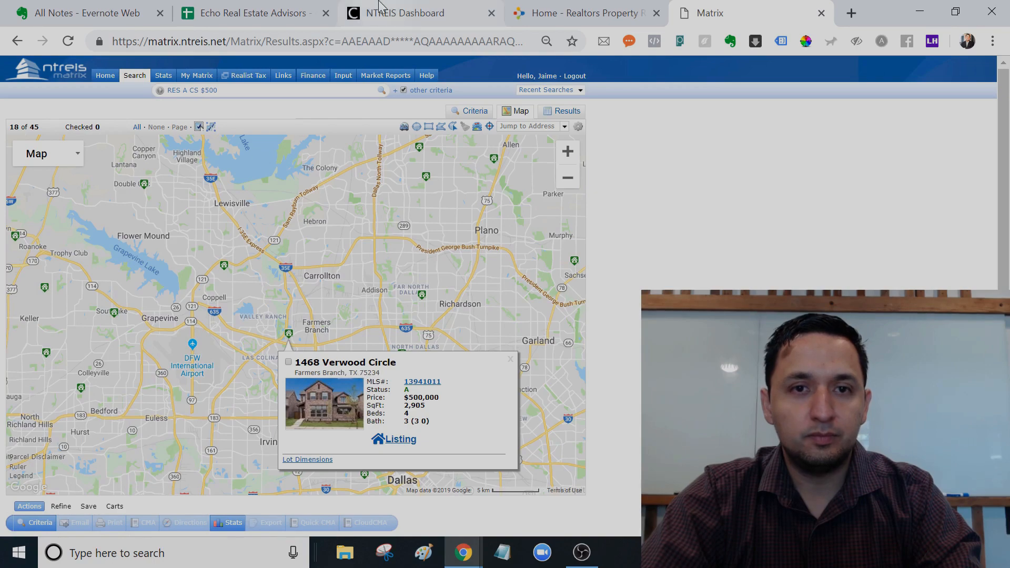
click(405, 13)
click(579, 12)
Paste the copied street address into the RPR Market Activity search without leading spaces, and cut back its street suffix.
click(353, 279)
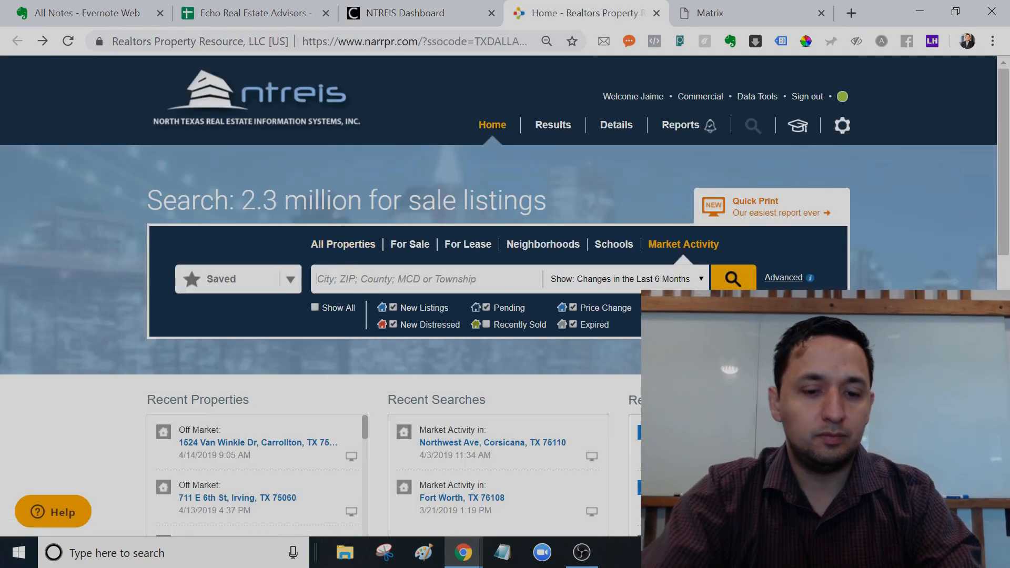
key(ctrl+v)
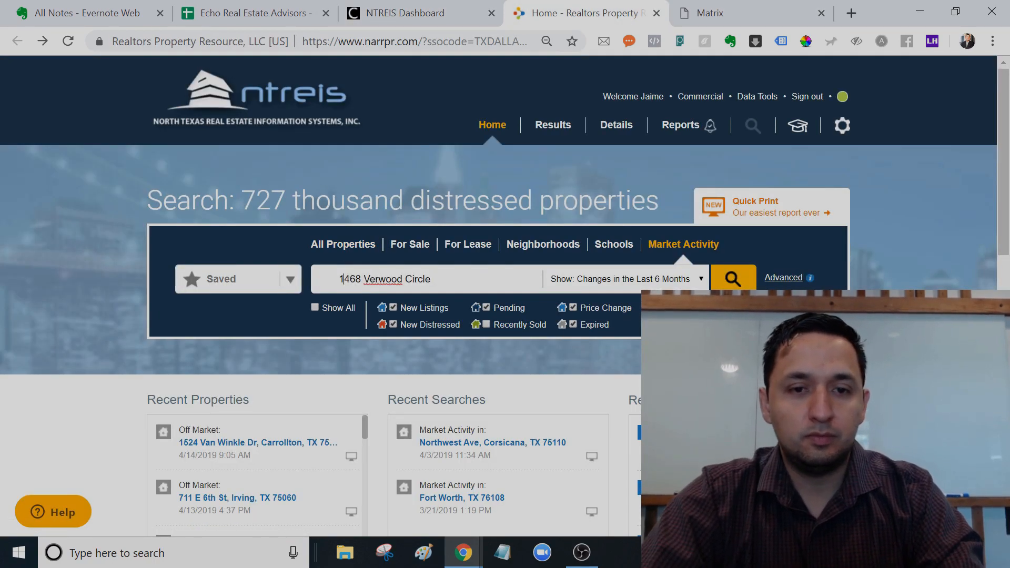
key(BackSpace)
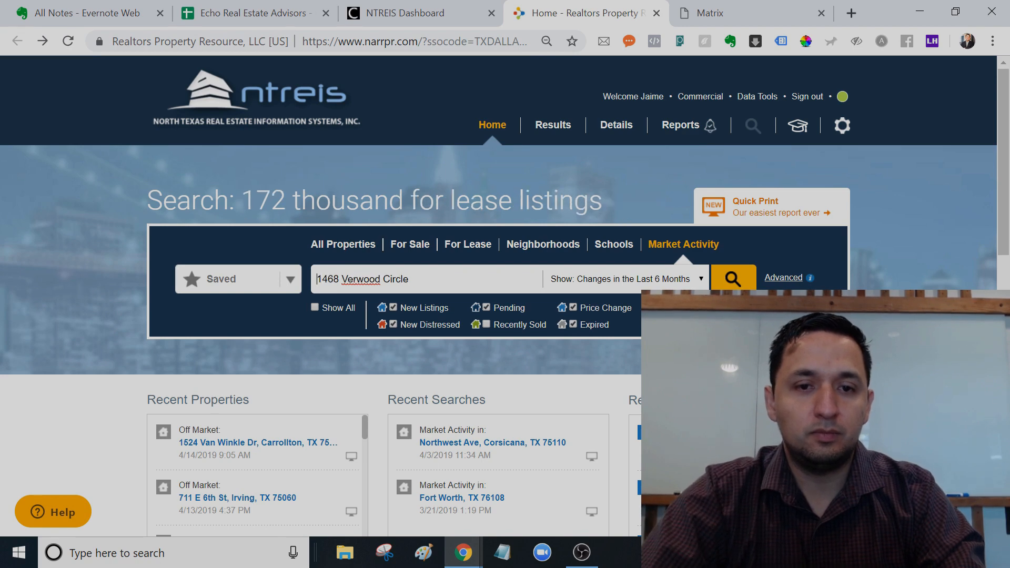
key(End)
key(BackSpace)
key(BackSpace)
key(BackSpace)
key(BackSpace)
key(BackSpace)
key(BackSpace)
key(BackSpace)
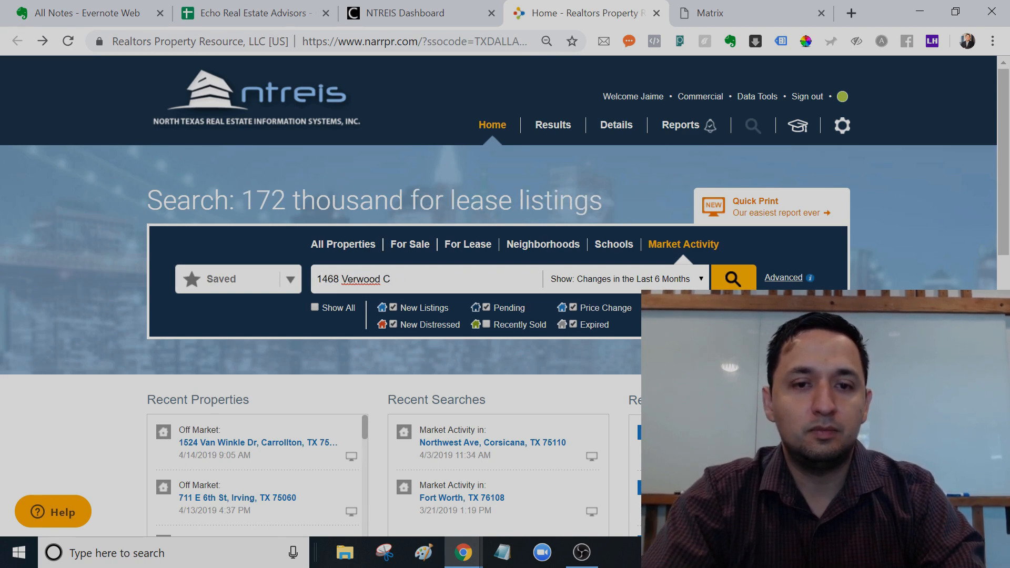
Complete the address with the suggested Farmers Branch, TX 75234 match and search to bring up the property's details.
text(c)
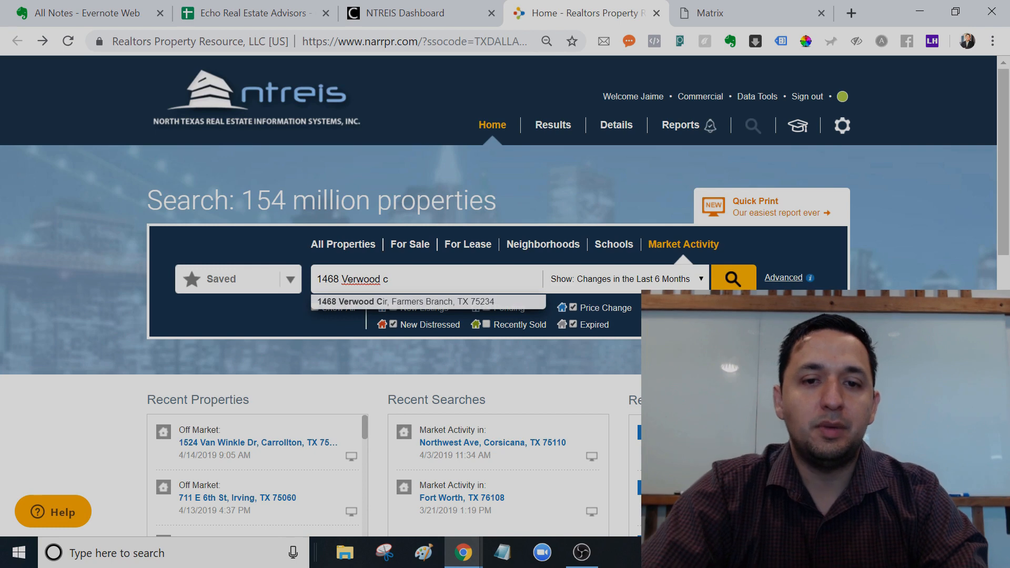
click(413, 302)
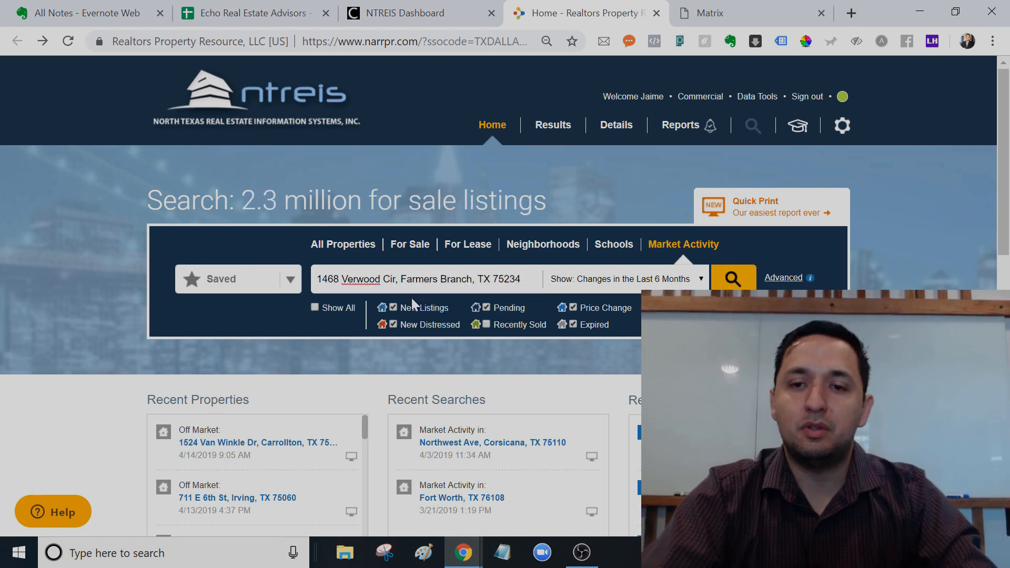
click(732, 278)
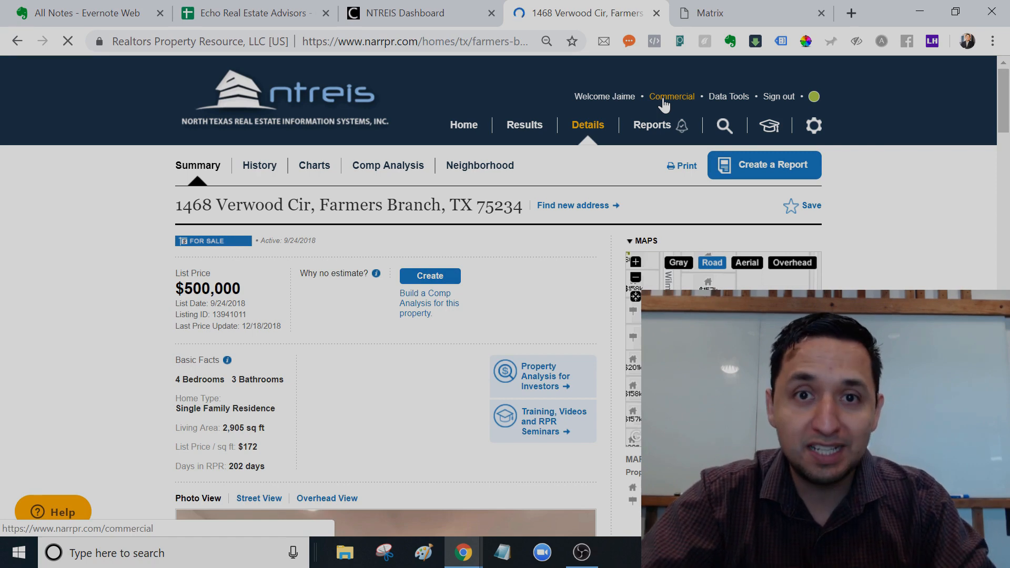
Go to the property's Comp Analysis and start confirming the home facts for the Sales Comparison Analysis.
click(404, 166)
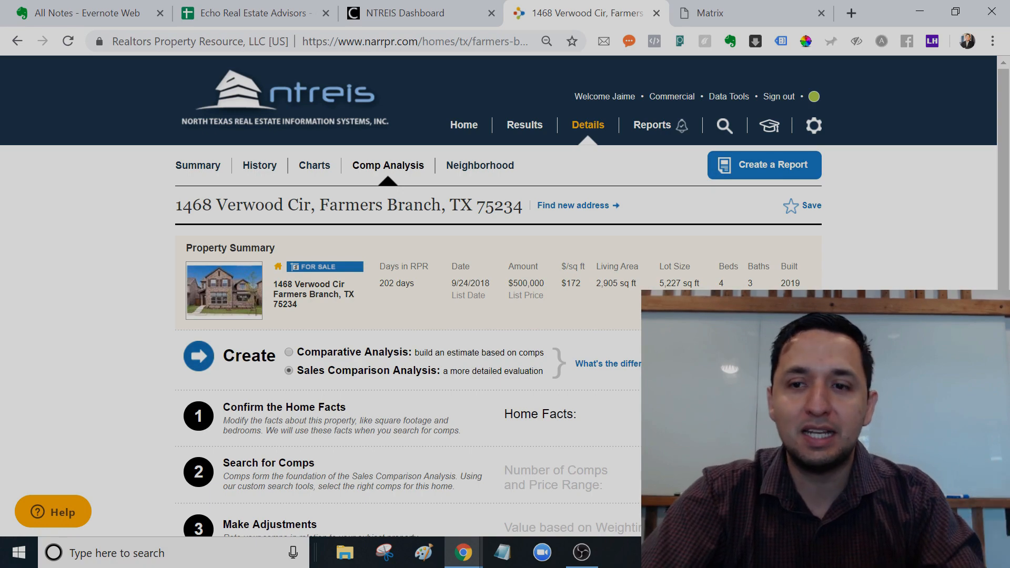
scroll(501, 285, down, 5)
scroll(368, 347, up, 6)
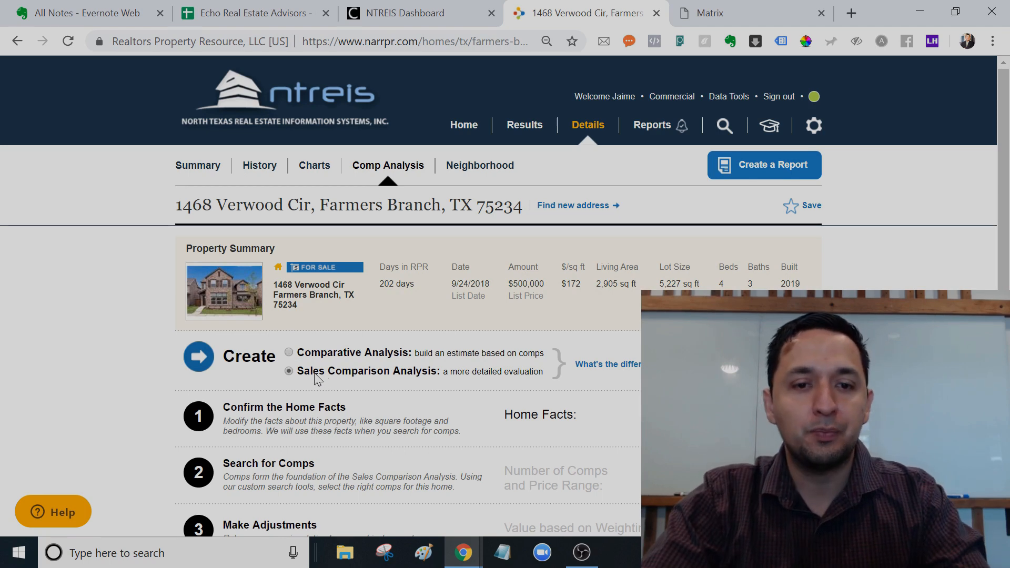
scroll(409, 347, down, 3)
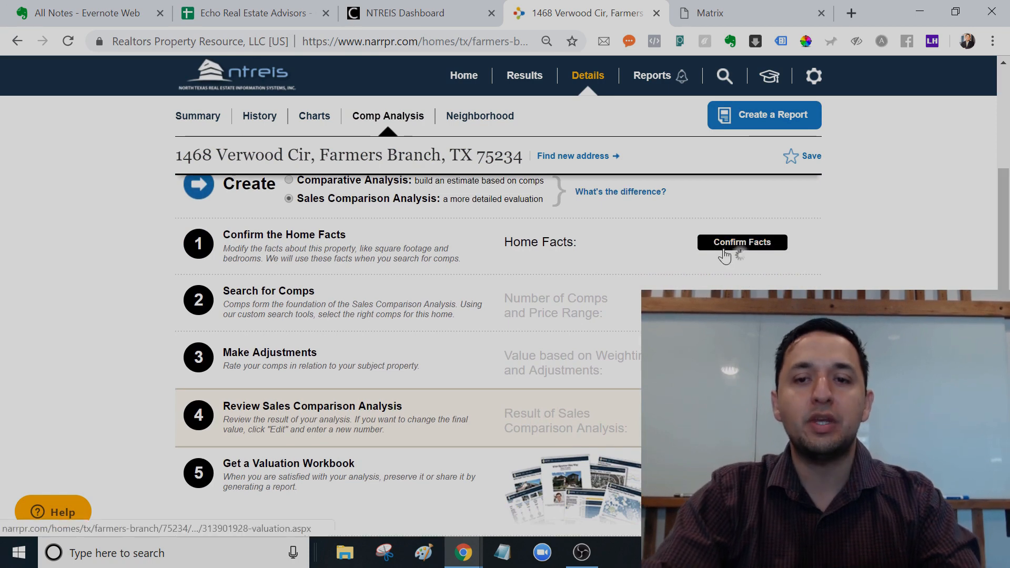
click(724, 248)
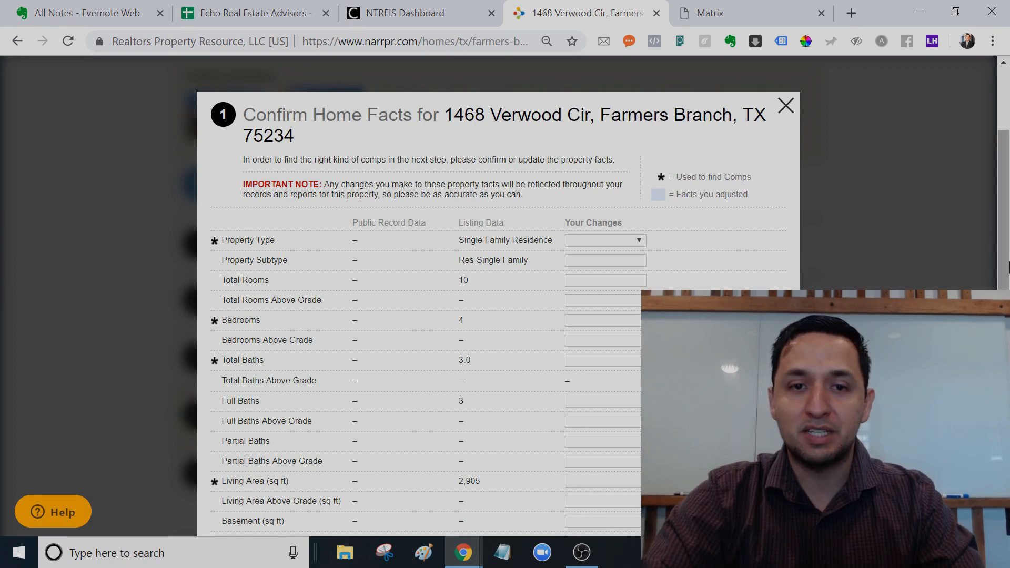
Examine the home facts from public records and listing data, from property type and living area through to number of stories.
scroll(946, 131, down, 4)
scroll(498, 295, up, 3)
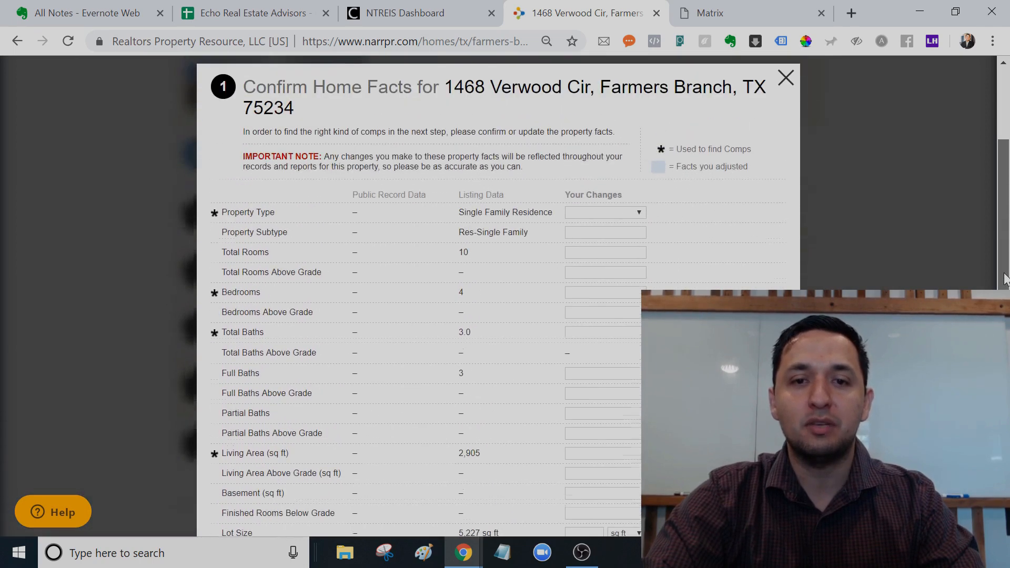
scroll(498, 294, down, 1)
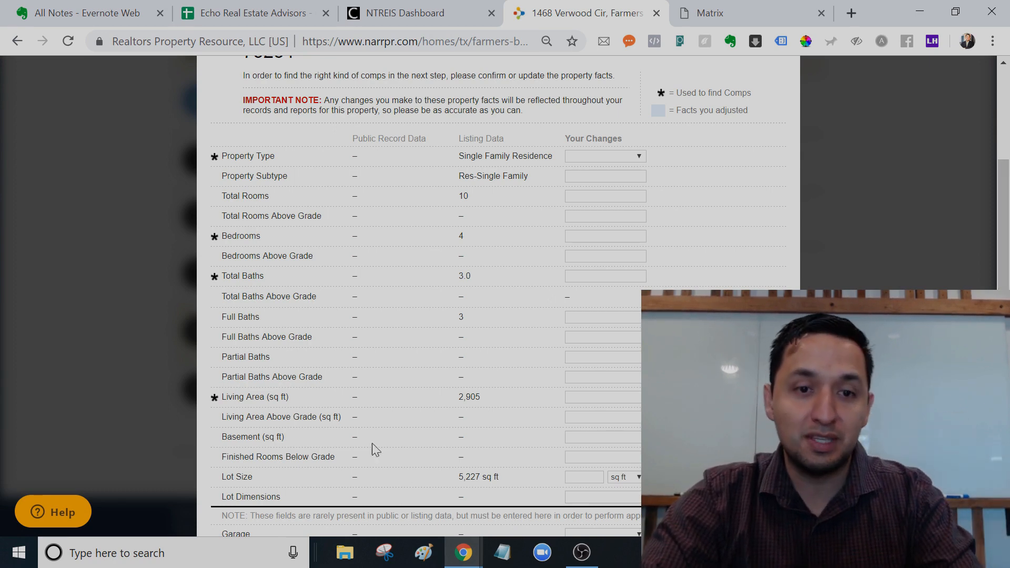
drag(1003, 284, 1003, 468)
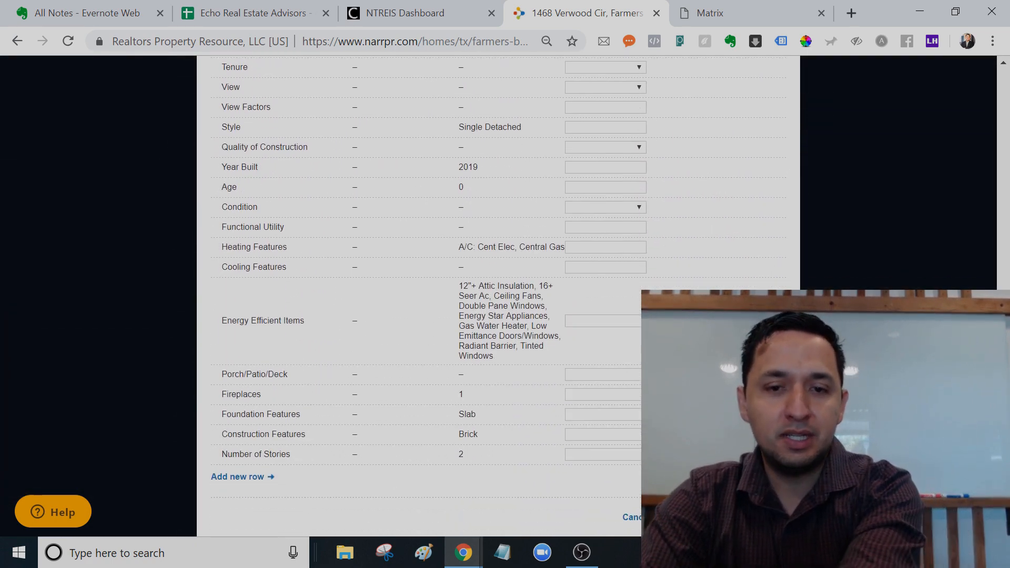
scroll(498, 295, up, 10)
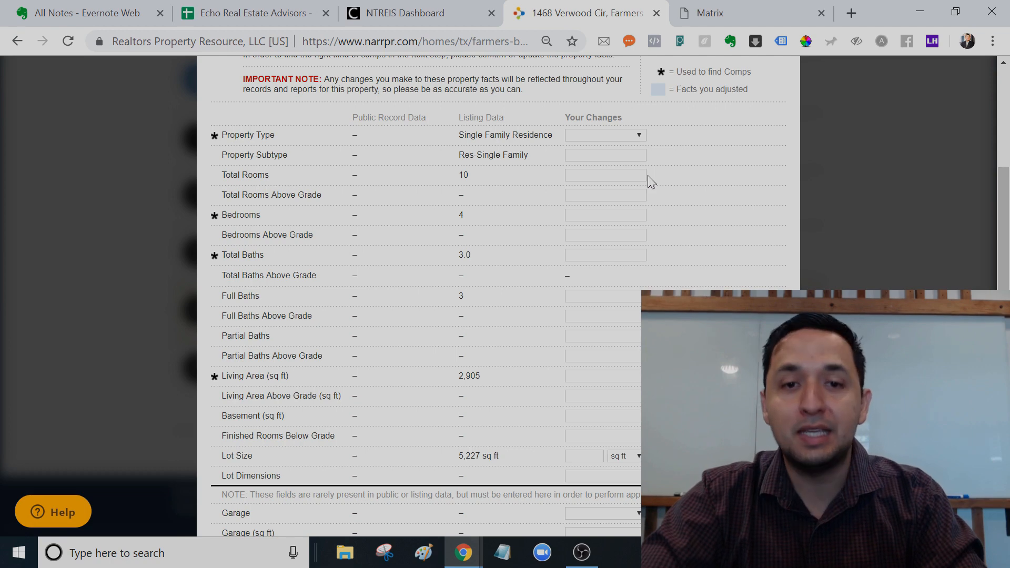
click(605, 416)
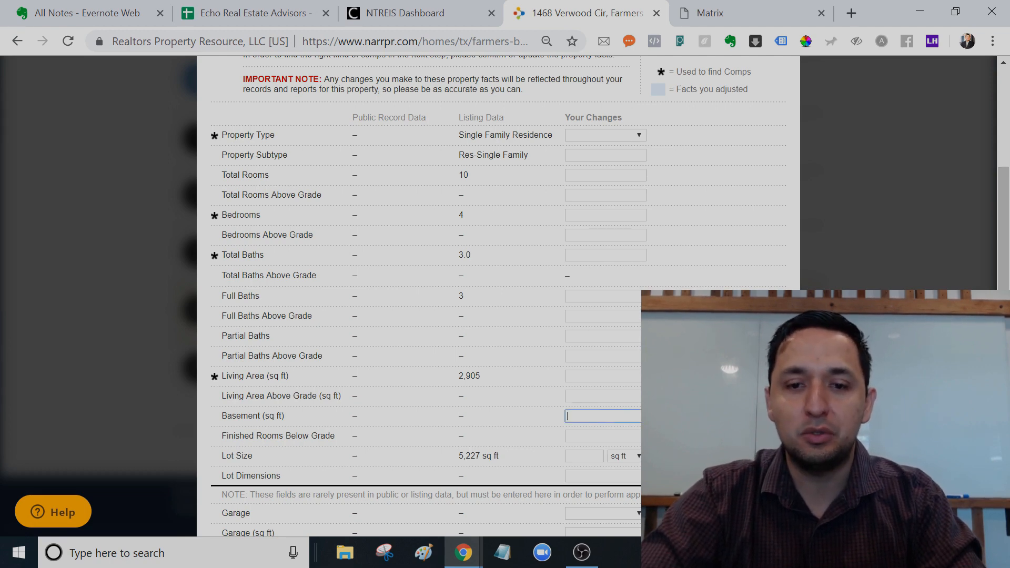
click(694, 415)
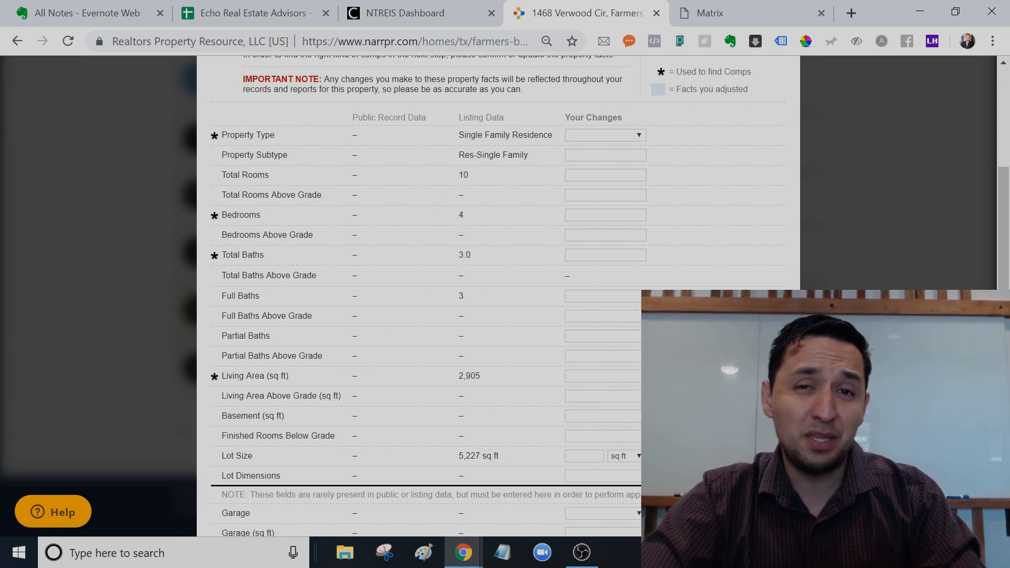
drag(1008, 266, 1008, 403)
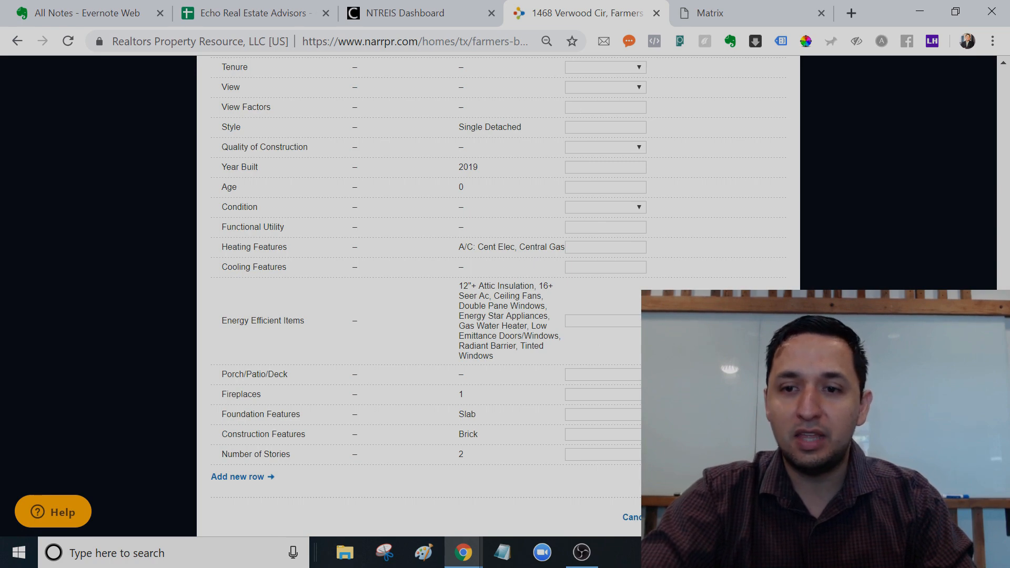
drag(1004, 402, 1004, 395)
scroll(498, 294, up, 5)
scroll(498, 294, down, 6)
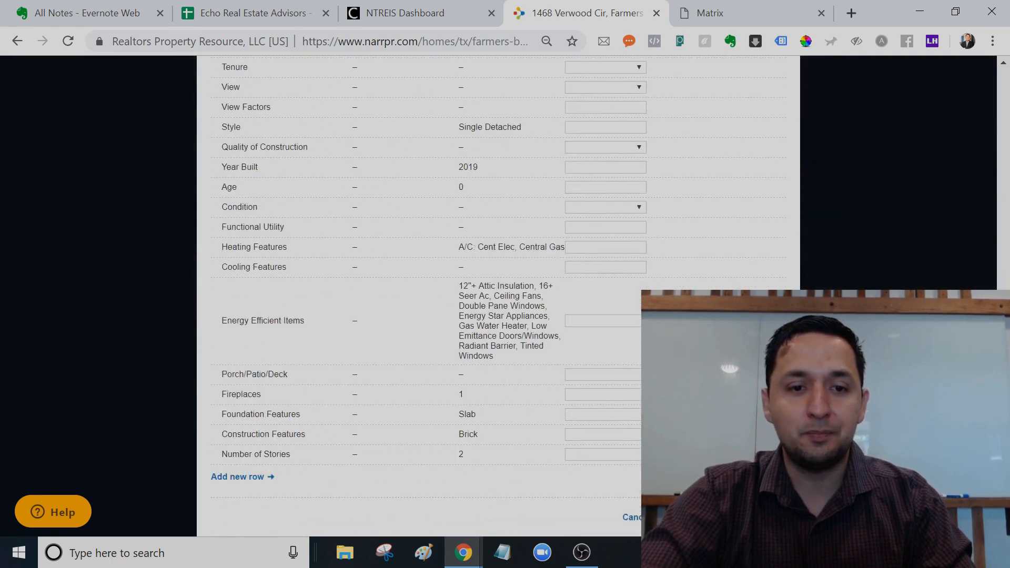
Check the extra fact types available for a new row, and confirm the home facts without adding one.
click(253, 477)
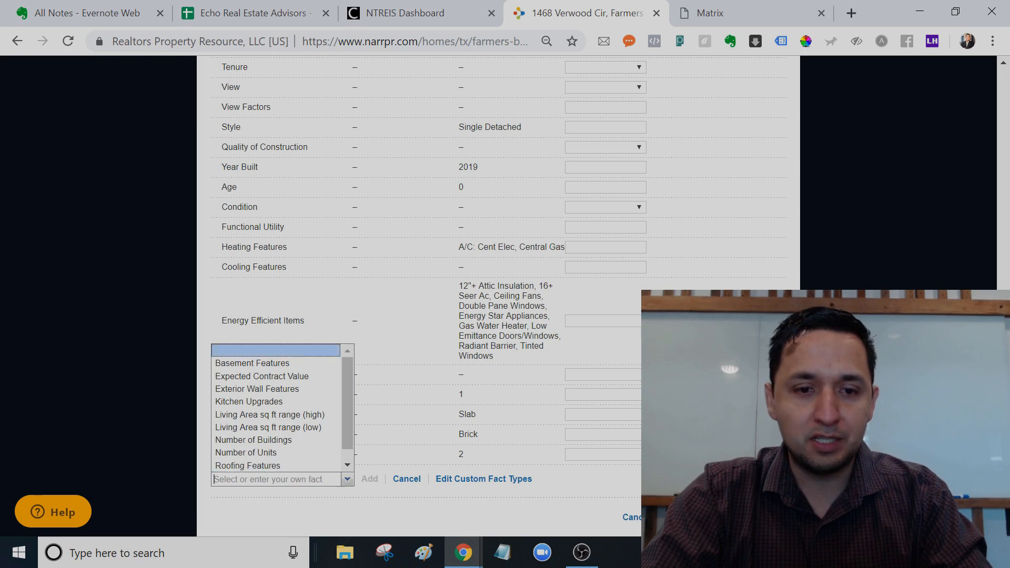
click(296, 500)
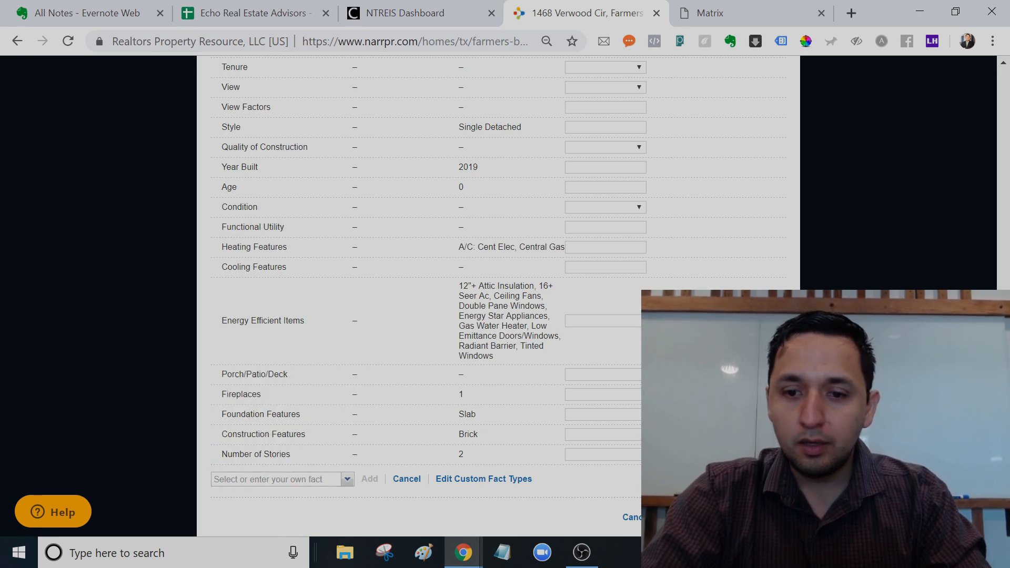
click(645, 518)
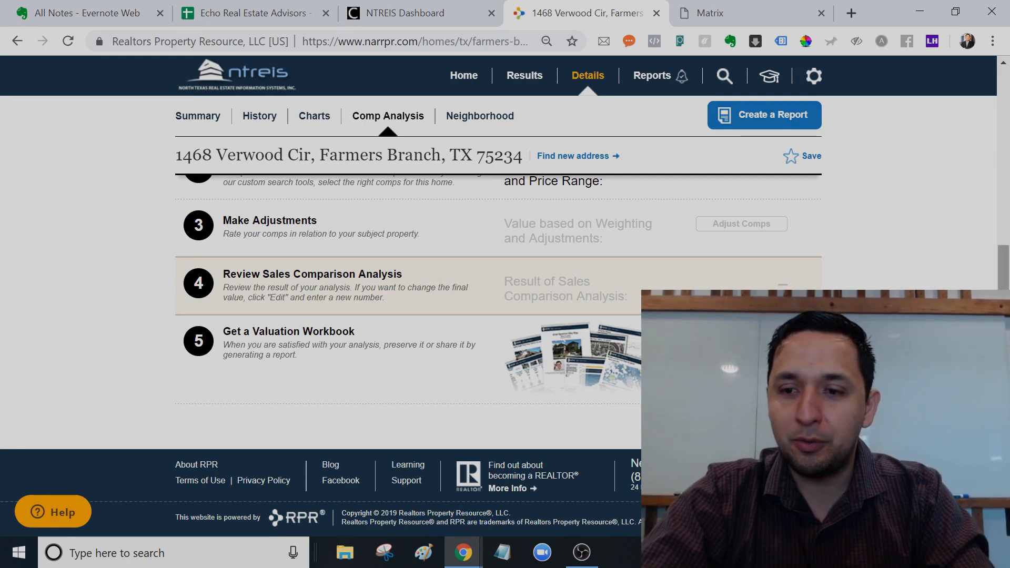
Start the search for comps in the Sales Comparison Analysis.
drag(1007, 342, 1009, 187)
scroll(1008, 189, down, 3)
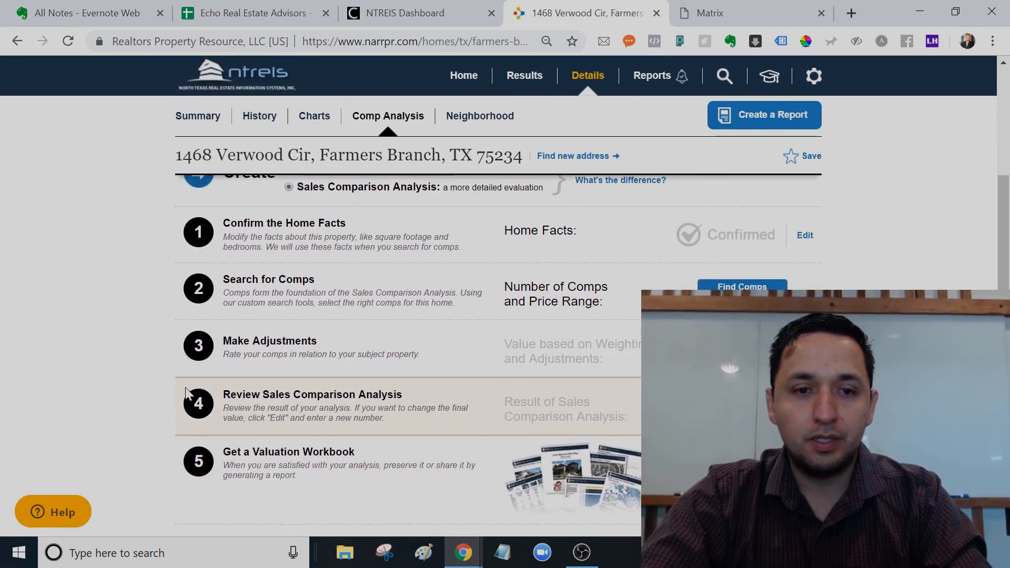
click(730, 286)
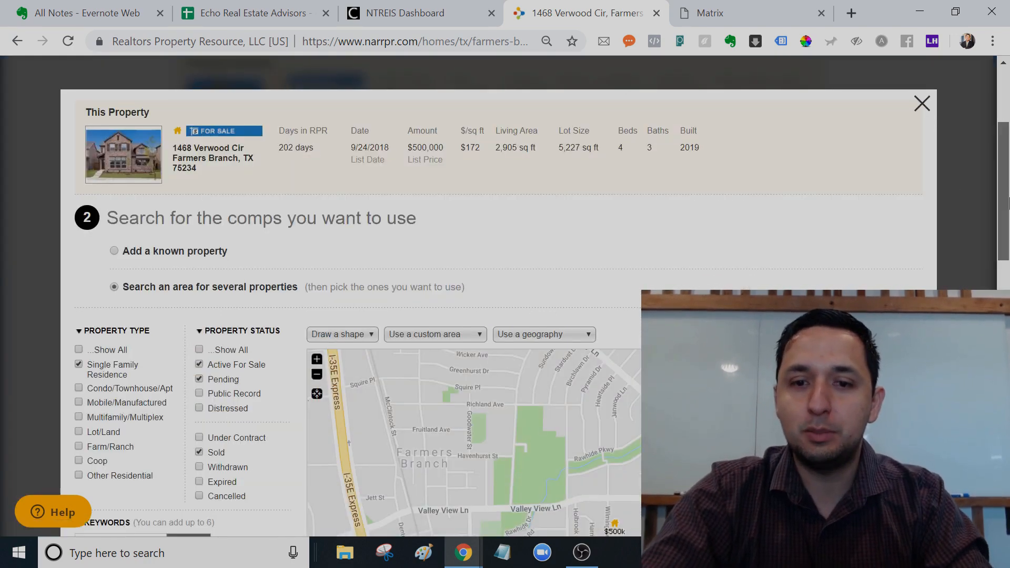
Review the comps search criteria for property type, status, date, proximity and property details, and the map area around the subject property.
scroll(1008, 258, down, 4)
scroll(1008, 258, down, 2)
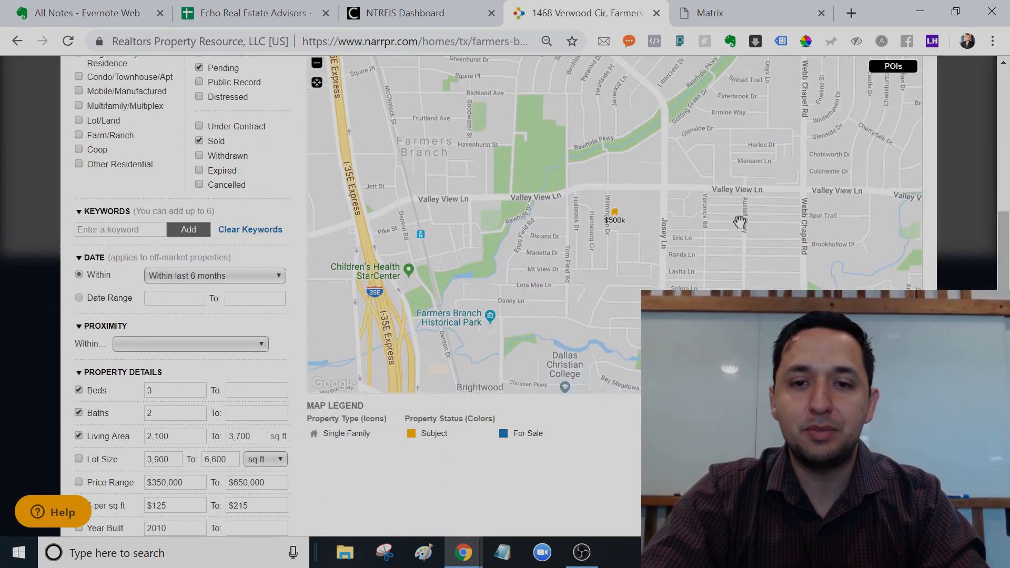
drag(725, 247, 725, 268)
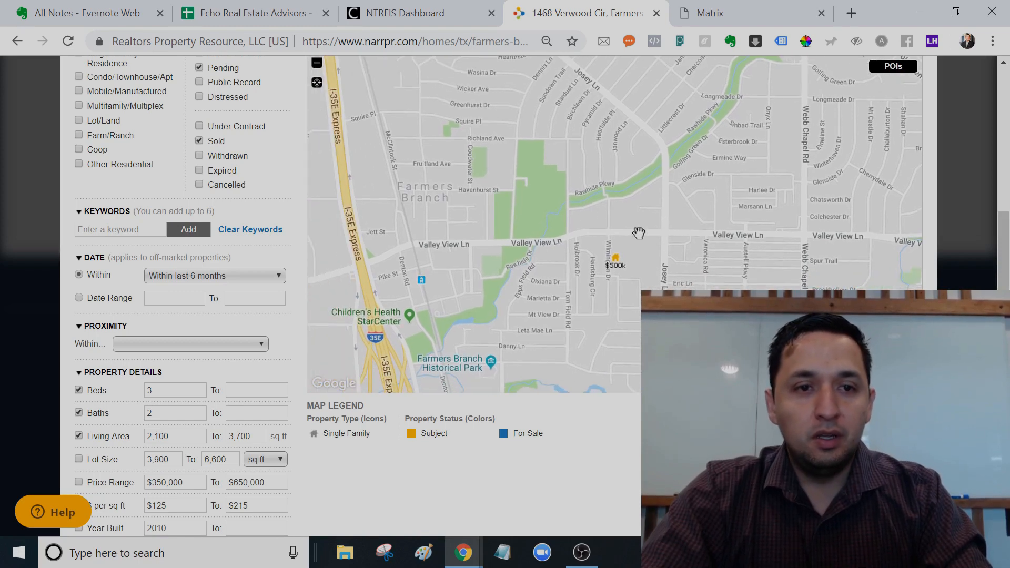
scroll(1006, 258, up, 3)
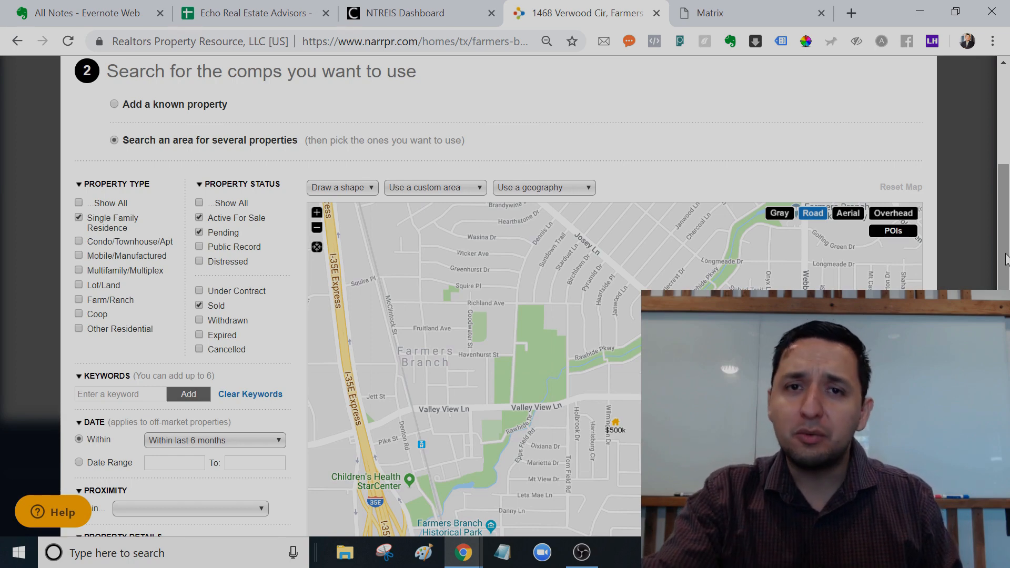
drag(1005, 257, 1005, 351)
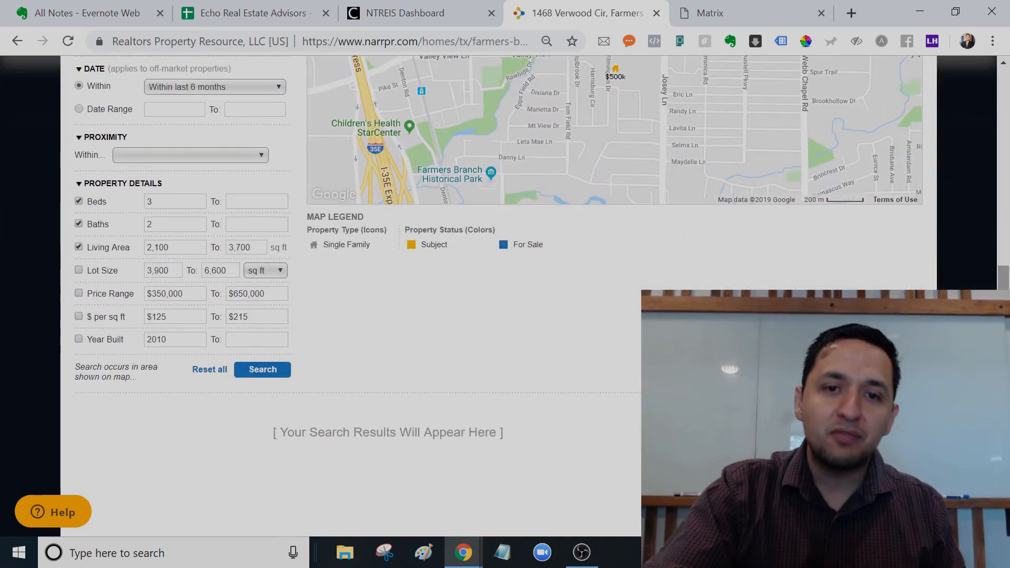
scroll(505, 278, up, 1)
scroll(983, 238, up, 7)
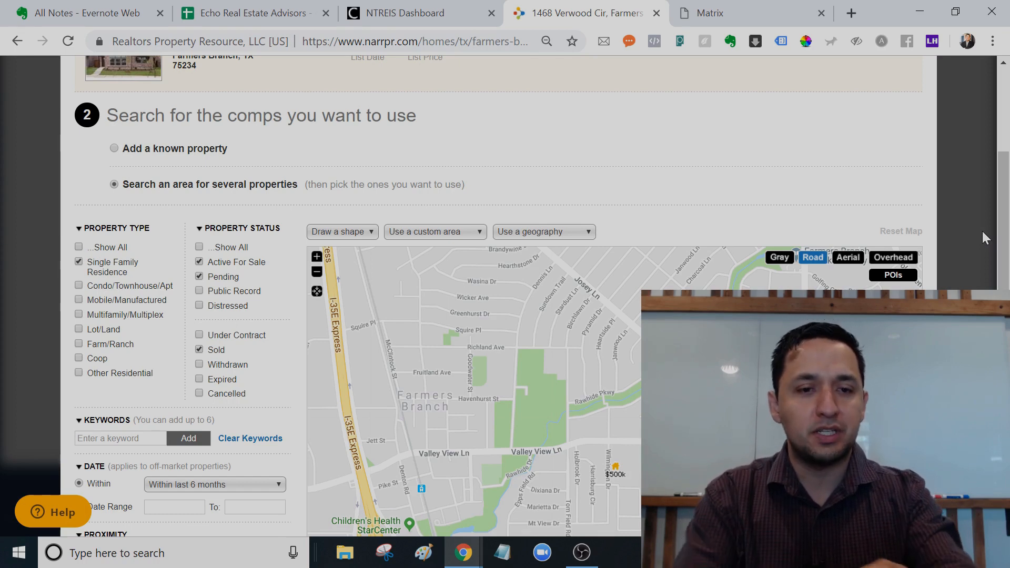
drag(1008, 237, 1008, 261)
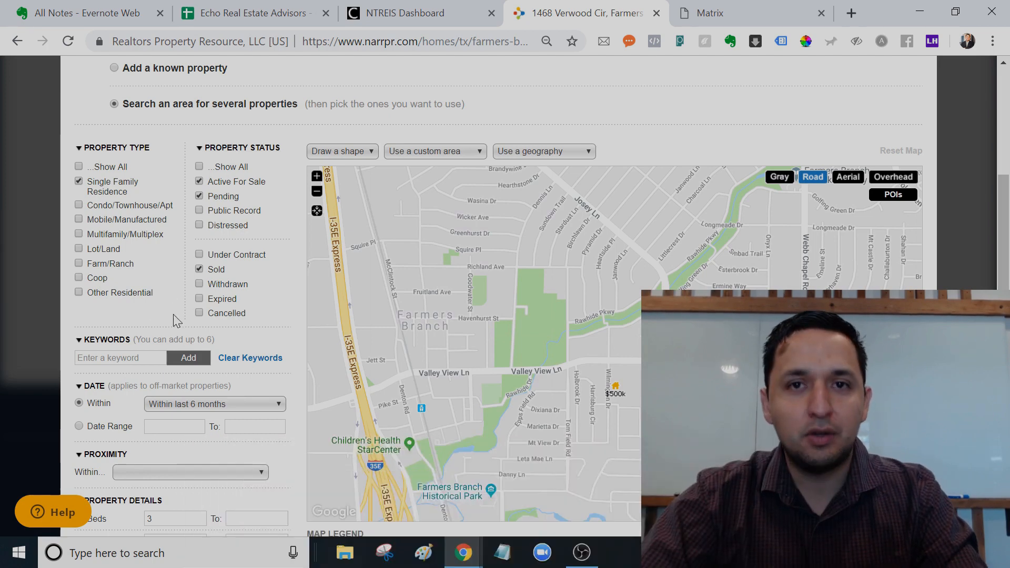
drag(1005, 257, 1008, 272)
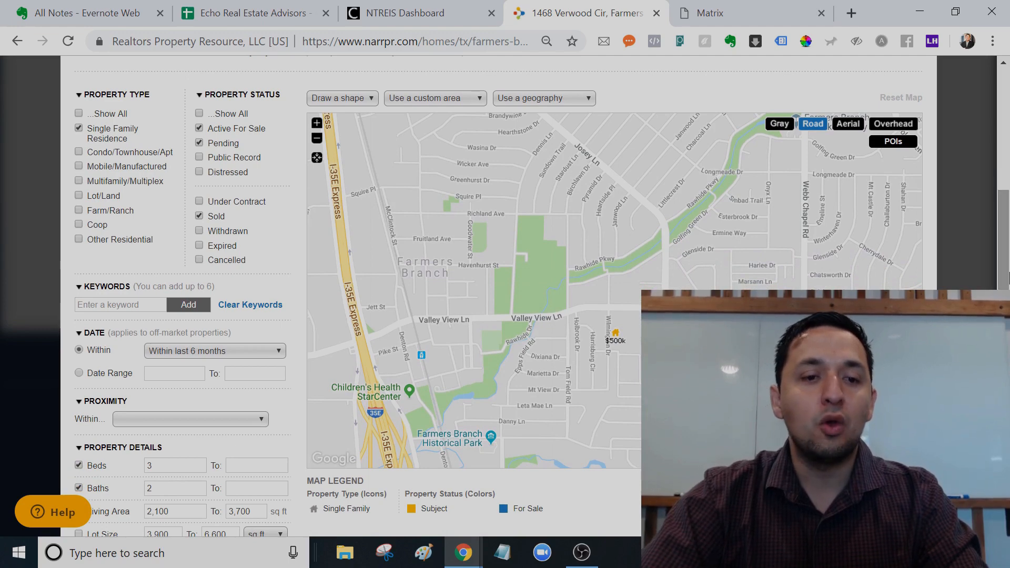
drag(619, 359, 605, 295)
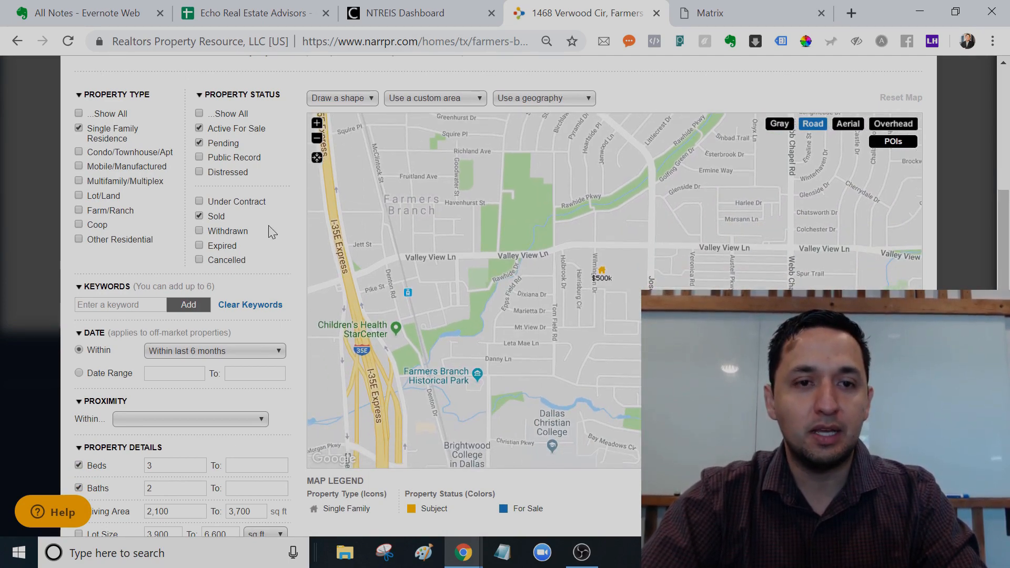
scroll(288, 178, down, 2)
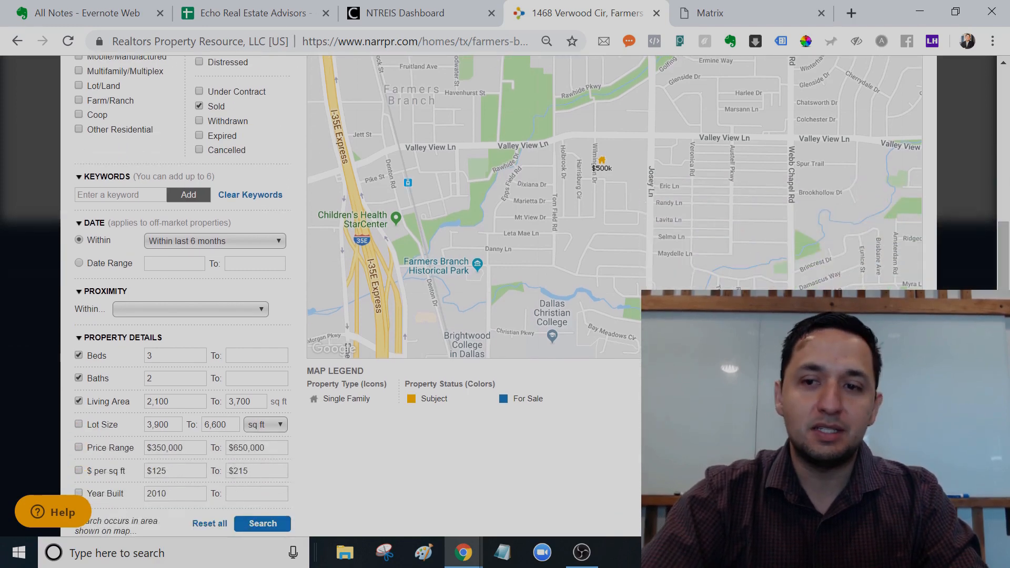
scroll(272, 268, up, 2)
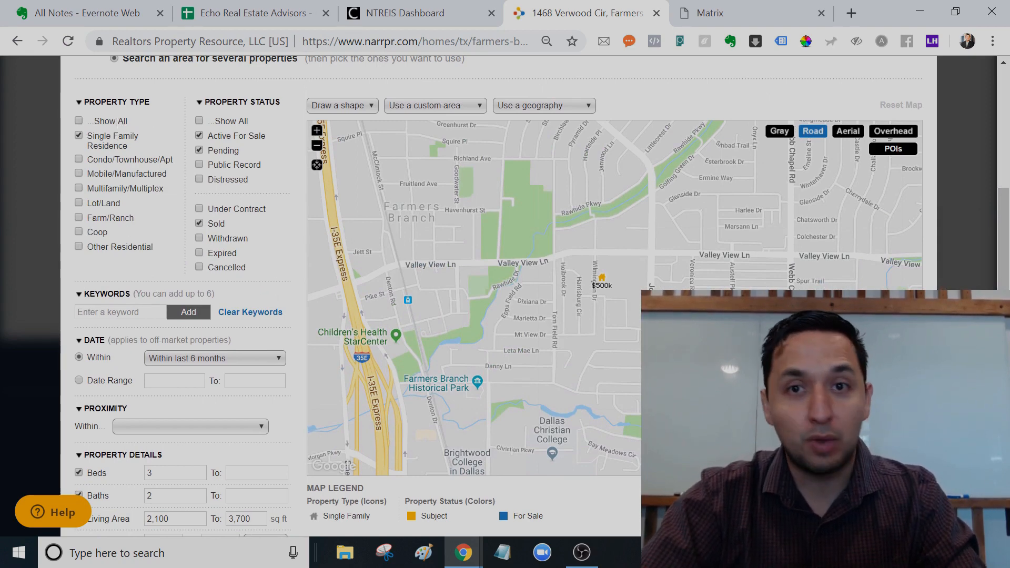
drag(1001, 285, 1001, 343)
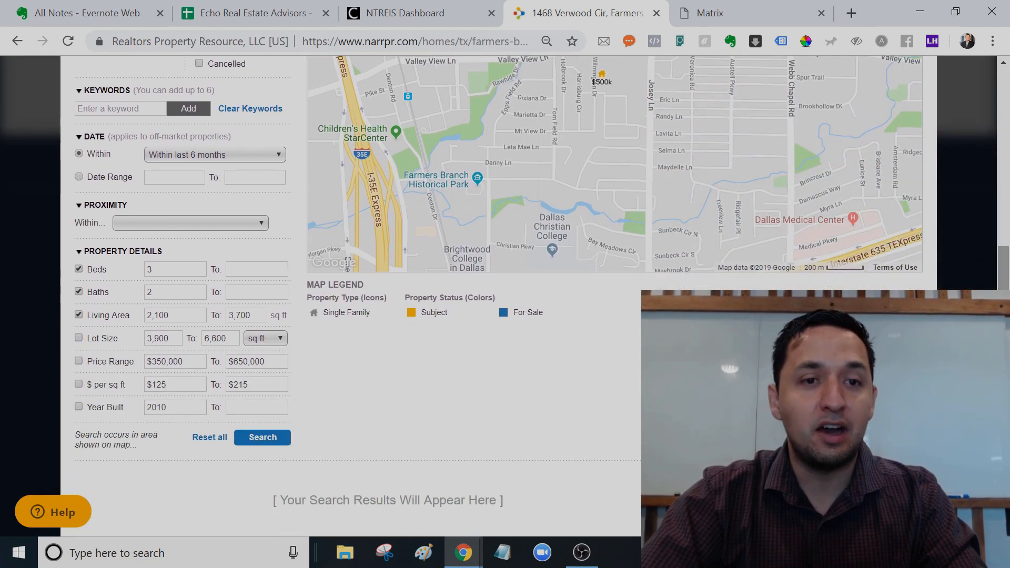
Try limiting the off-market date filter to the last 3 months, and return it to within the last 6 months.
click(229, 155)
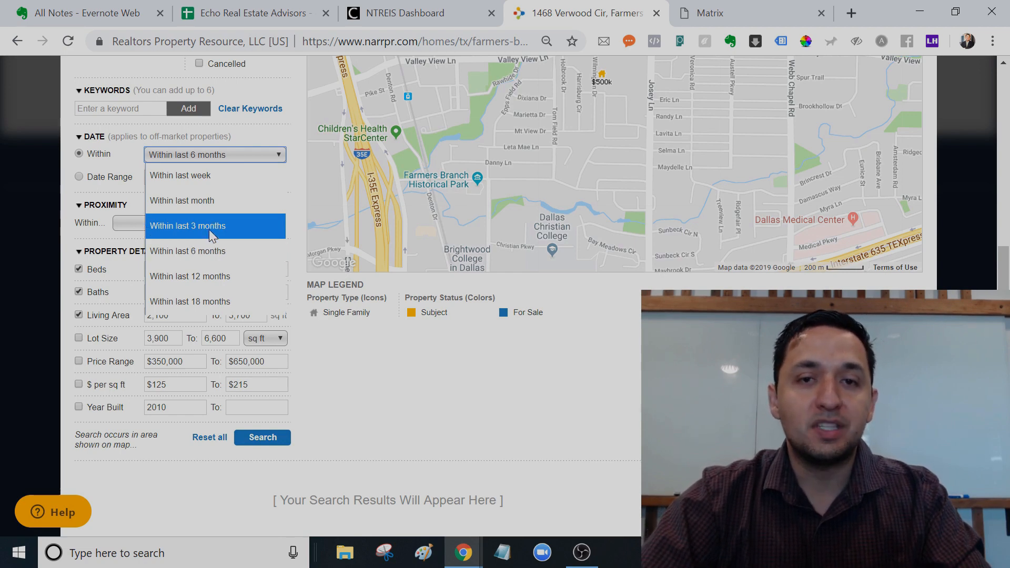
click(209, 249)
click(221, 155)
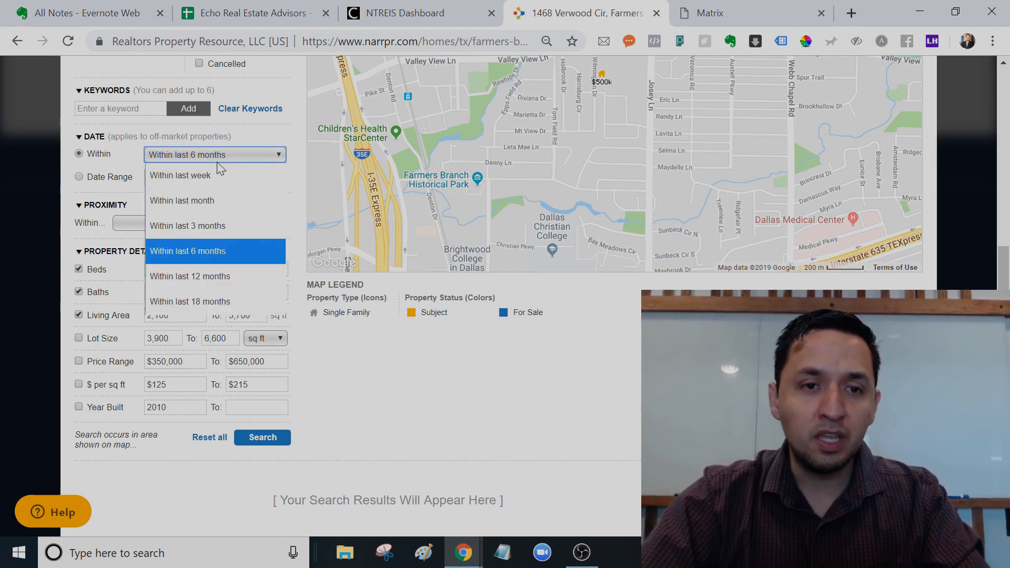
click(206, 232)
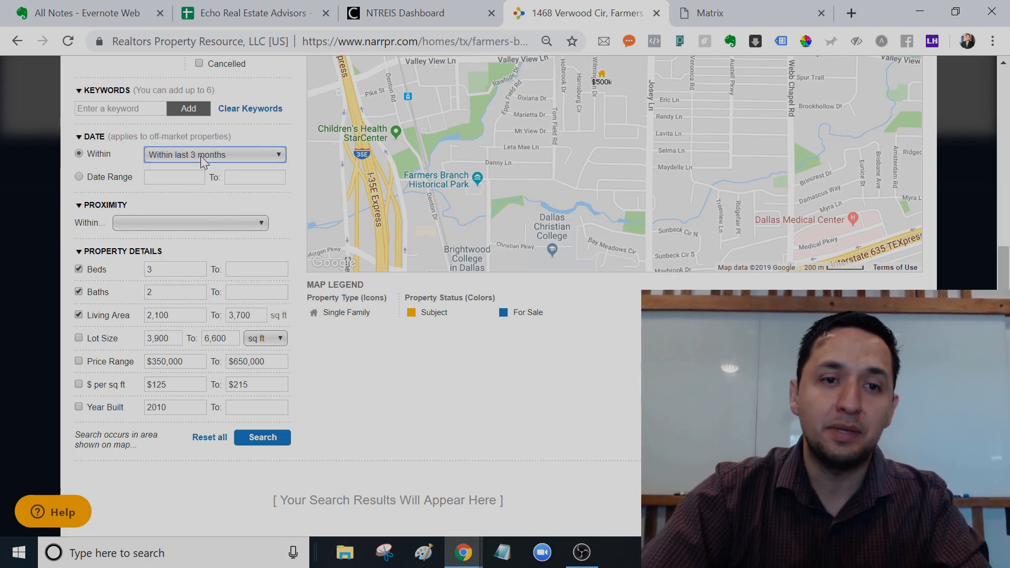
click(200, 156)
click(207, 256)
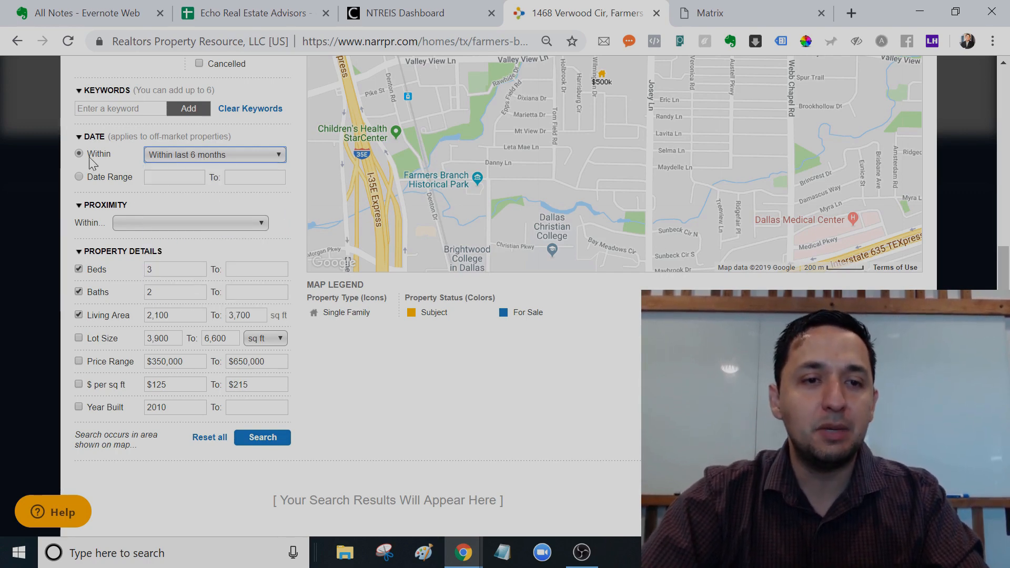
Limit the comps search area to a 1-mile radius of the subject property.
click(172, 206)
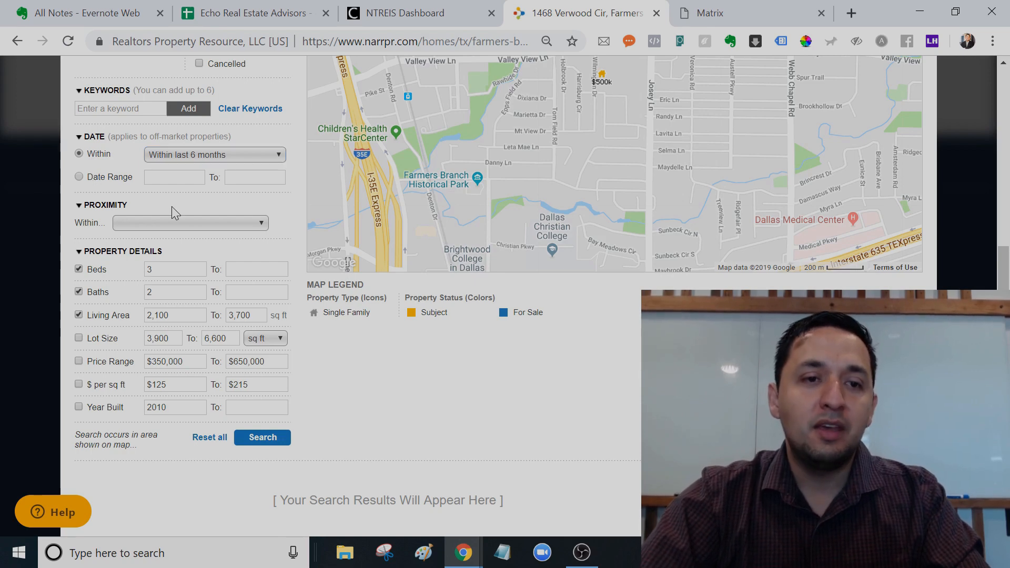
click(256, 225)
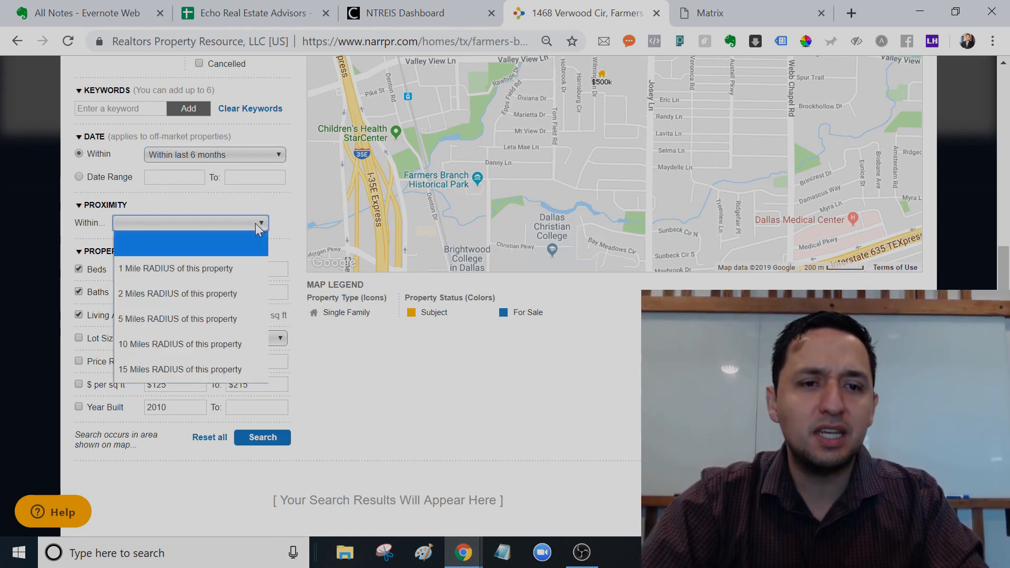
click(205, 269)
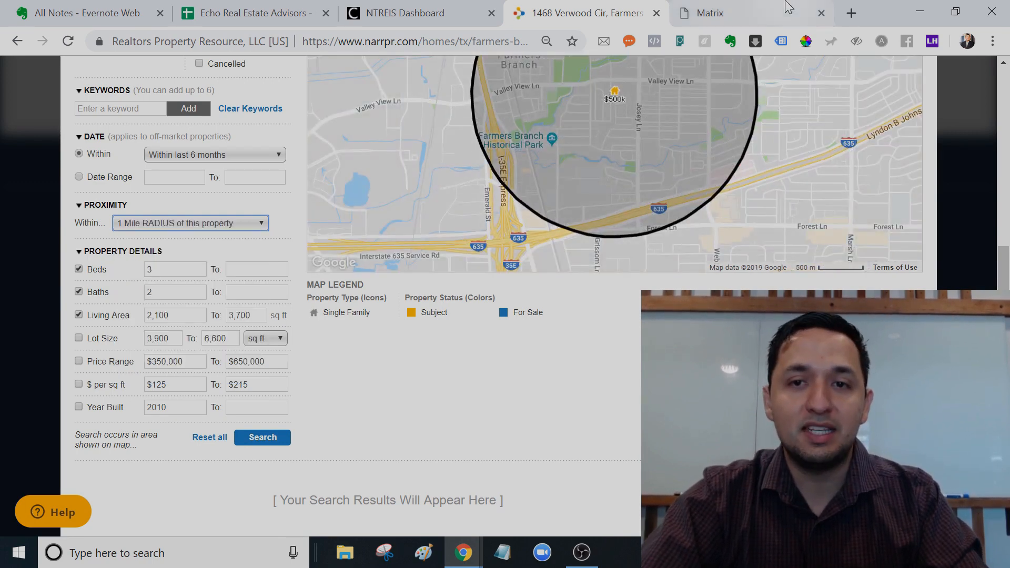
Switch to Matrix to check its search criteria, and return to the comps search in Realtors Property Resource.
click(788, 7)
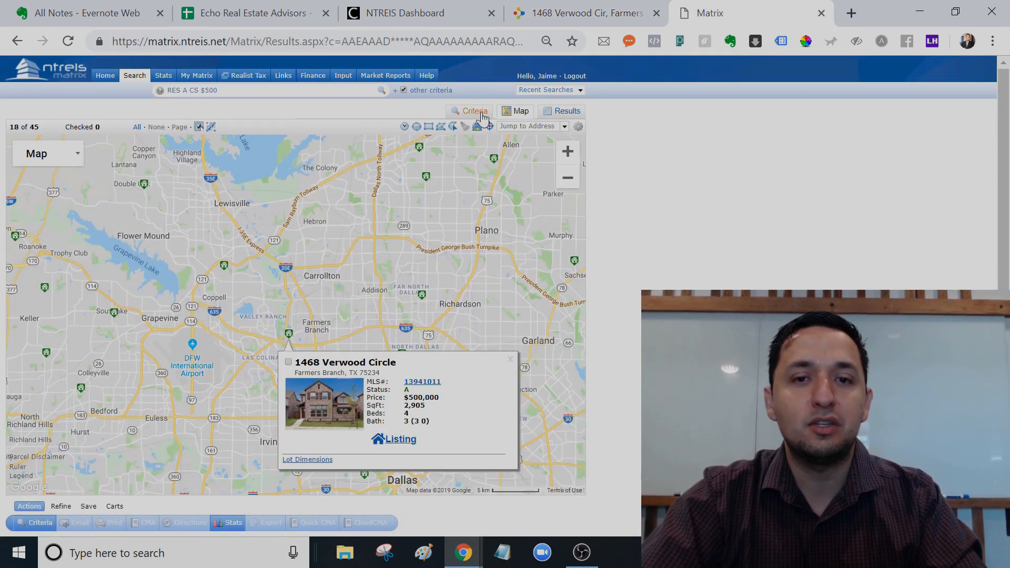
click(483, 116)
click(258, 162)
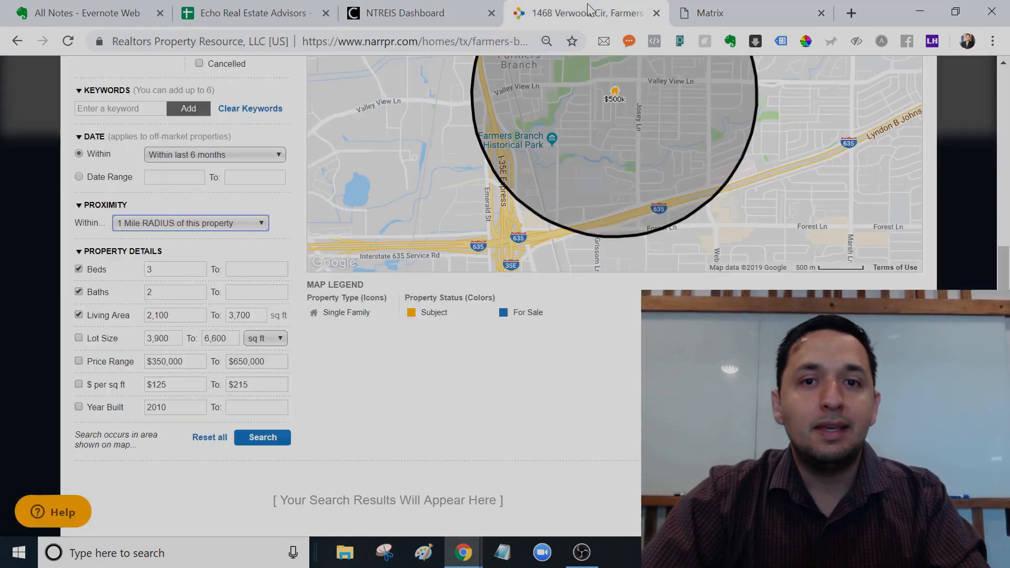
click(588, 12)
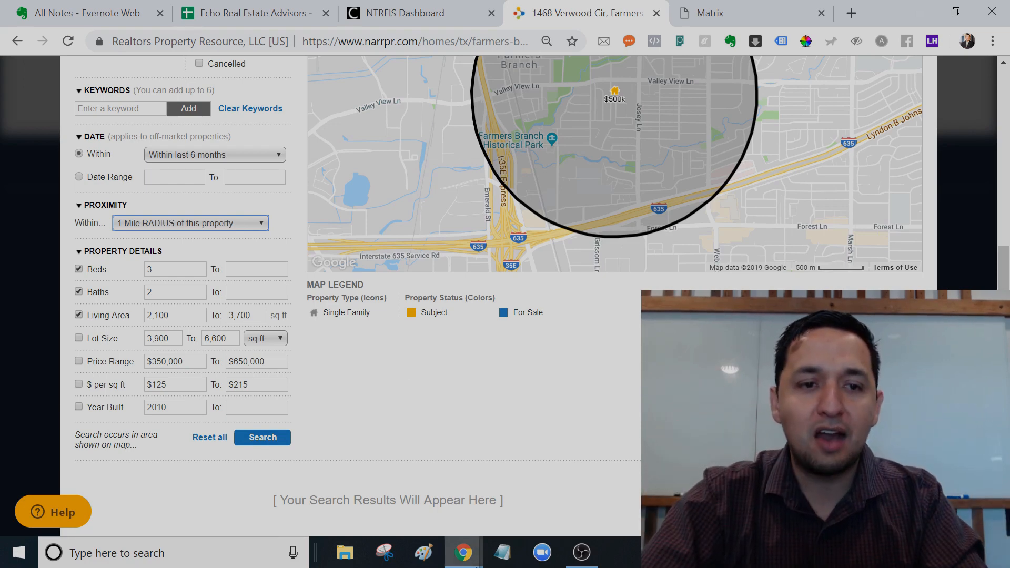
Keep the 1-mile radius, remove the living area criterion, and run the search for comps.
click(216, 225)
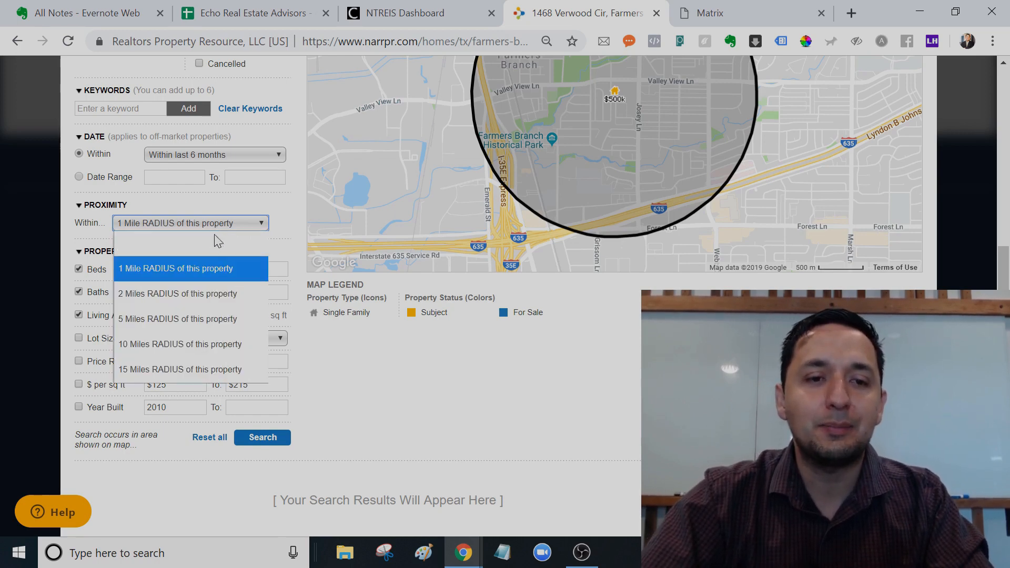
click(199, 269)
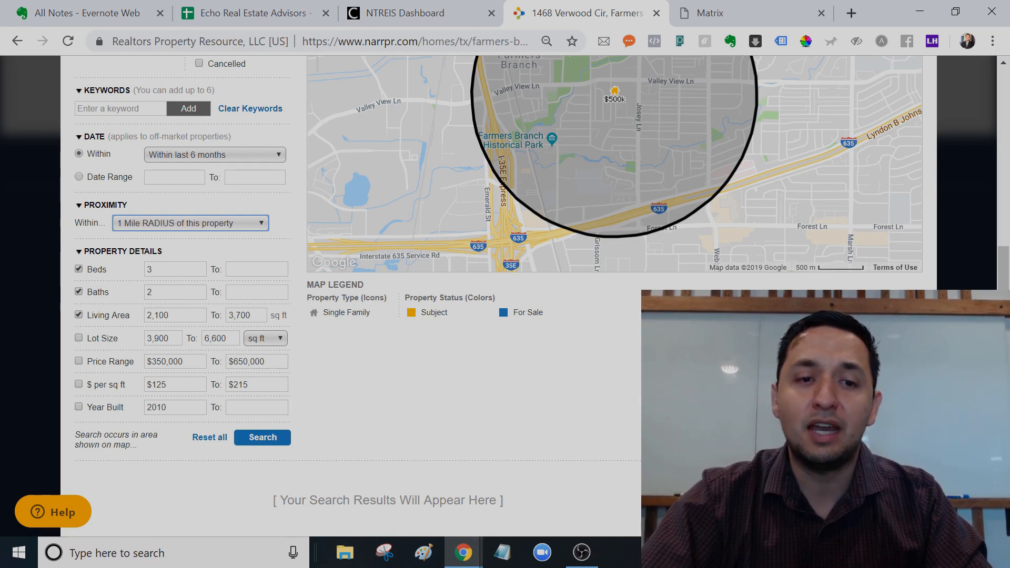
click(79, 315)
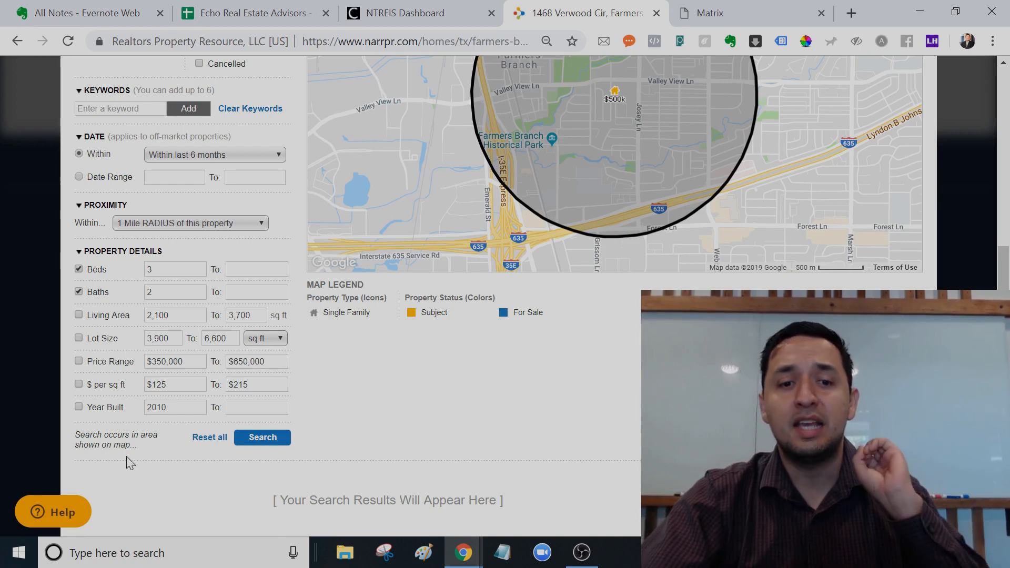
click(260, 438)
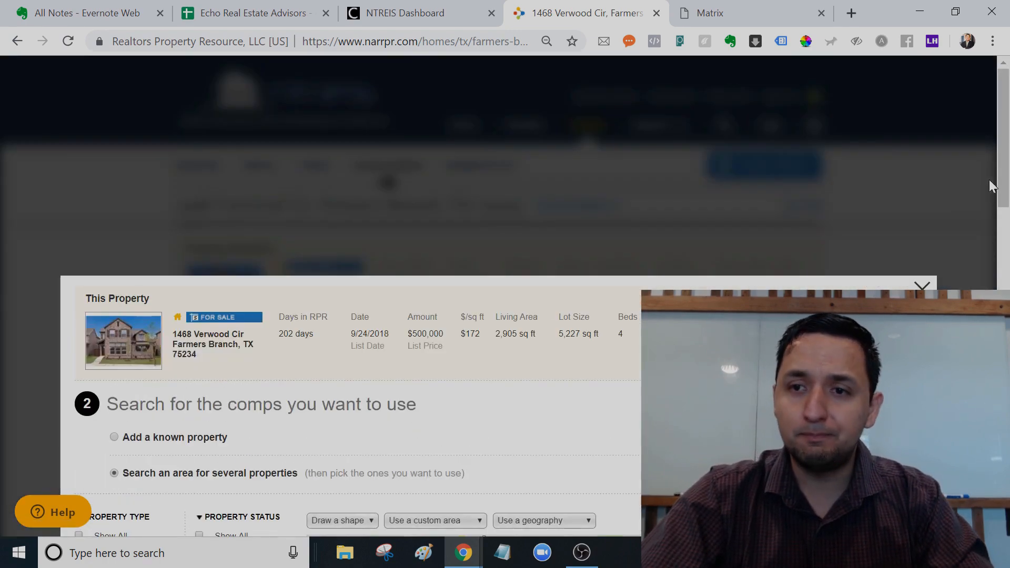
drag(1003, 153, 1009, 266)
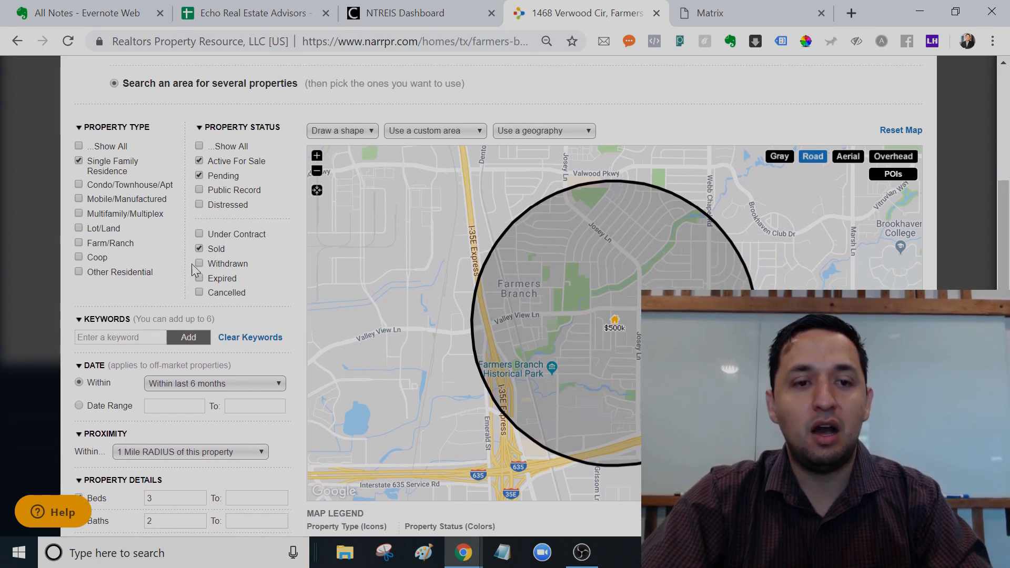
drag(1003, 256, 1004, 346)
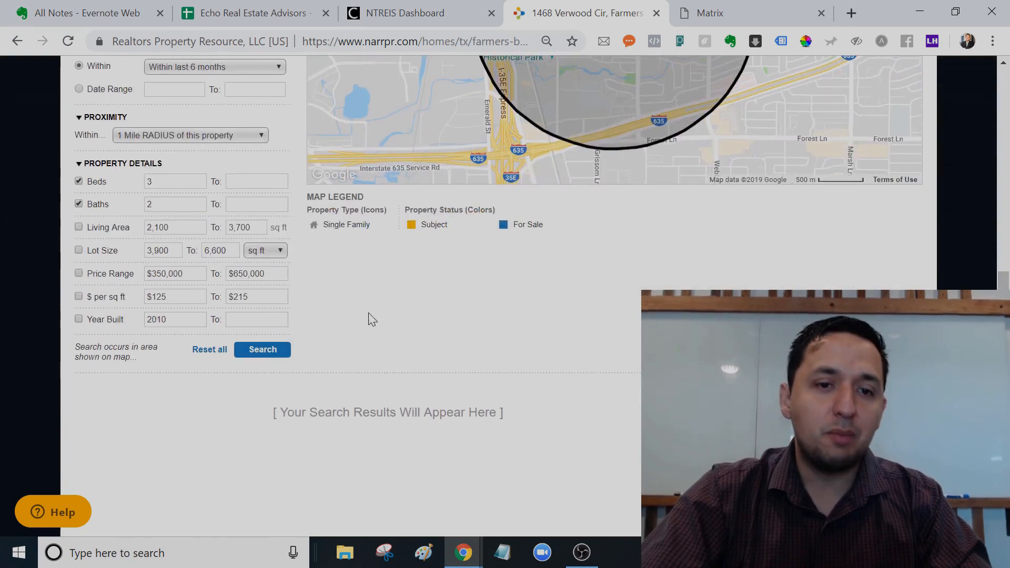
click(262, 350)
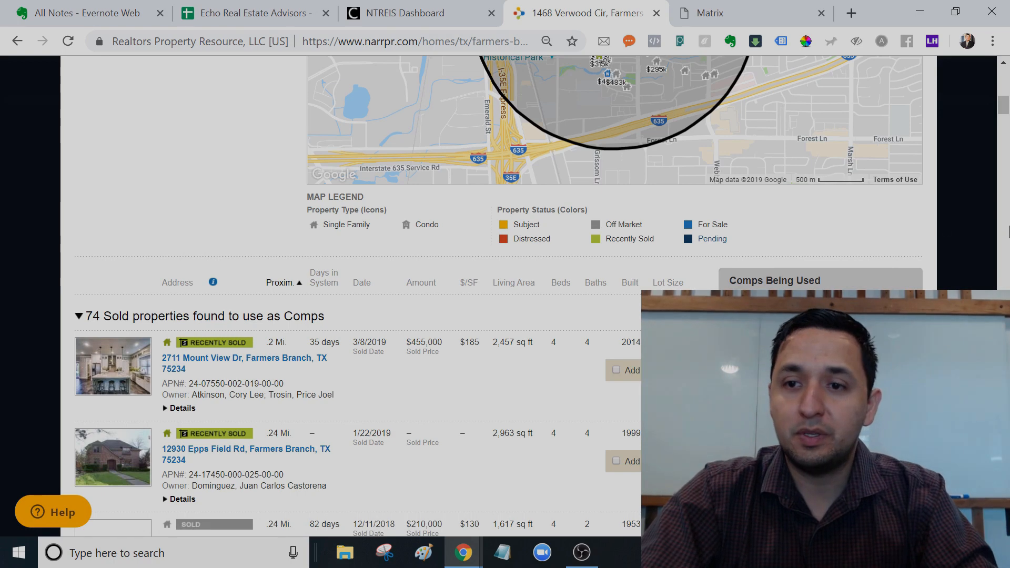
Examine the found comps on the map, and list the properties in the cluster just west of the subject property.
drag(1003, 105, 1005, 96)
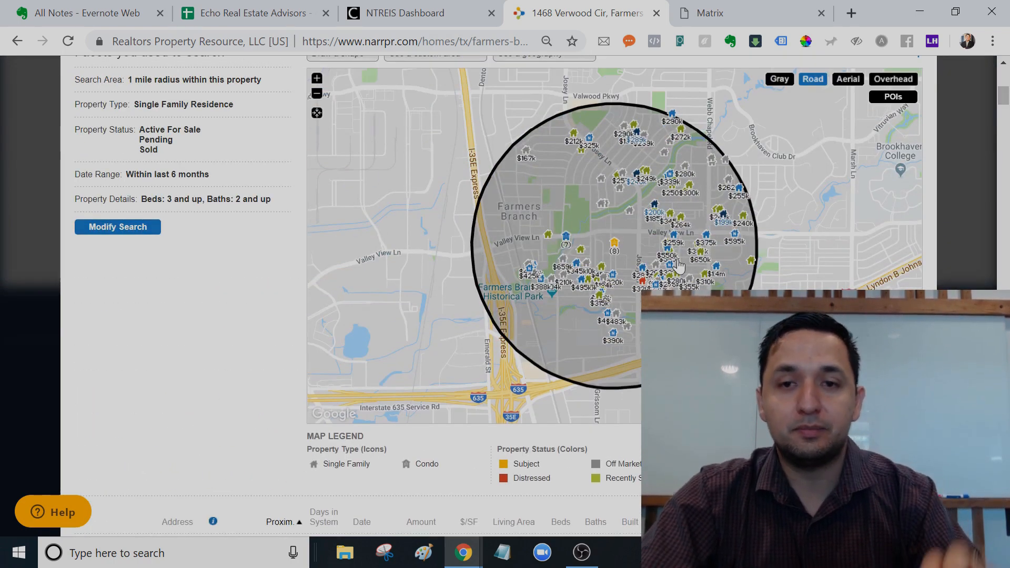
click(631, 239)
scroll(632, 238, up, 1)
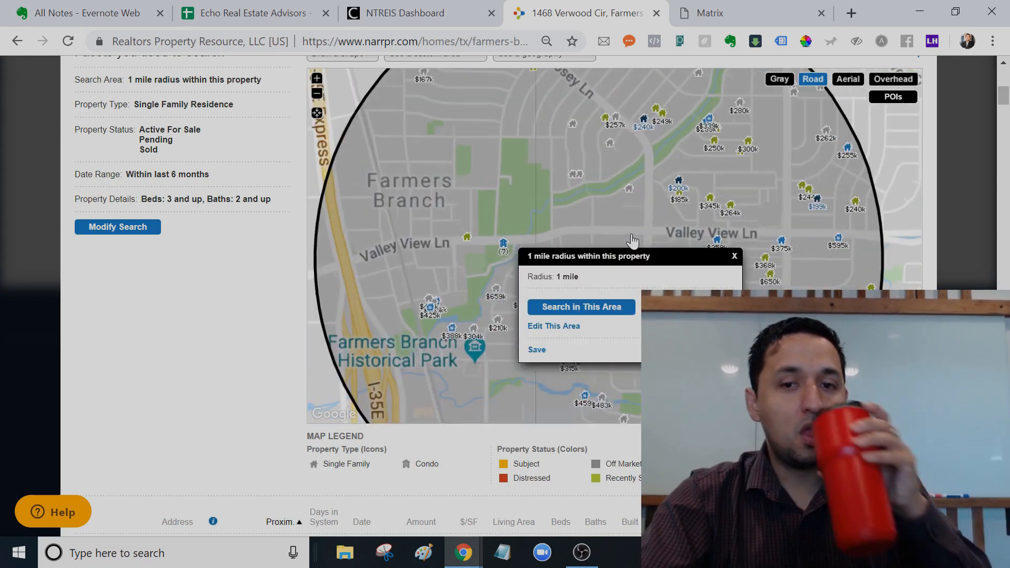
click(734, 256)
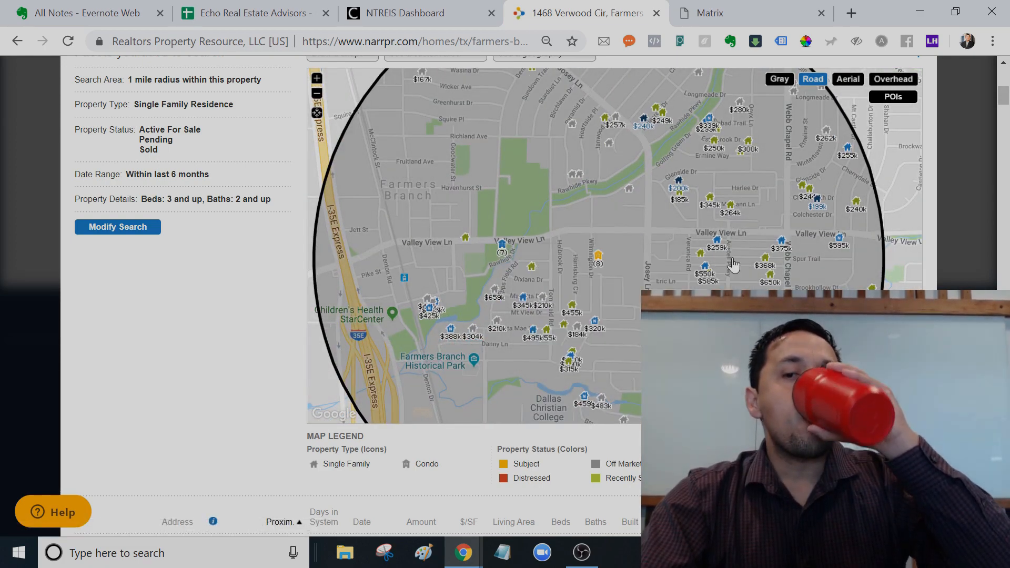
click(502, 248)
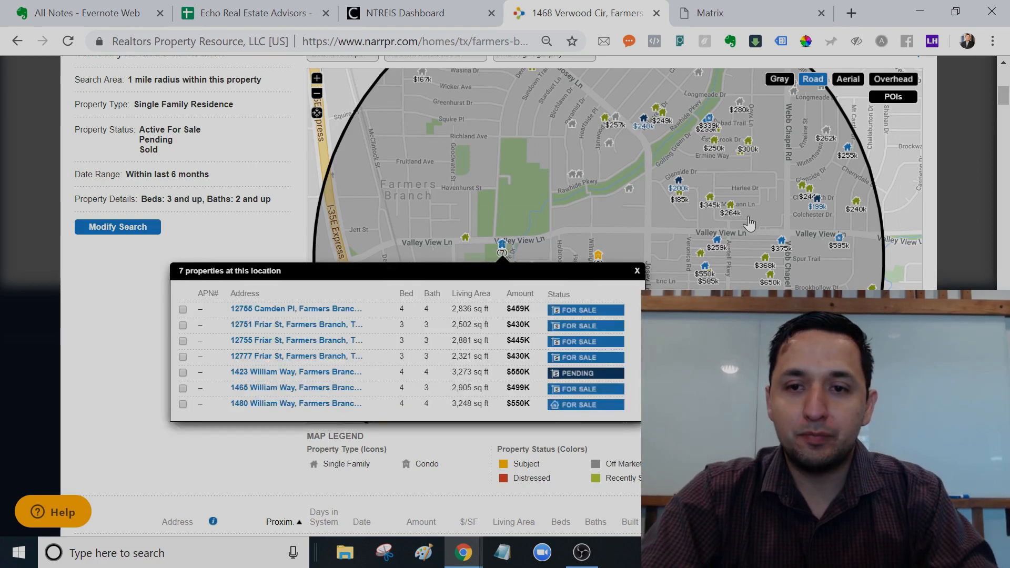
Check the details of individual for-sale and sold homes in the northern and eastern parts of the search radius.
click(715, 242)
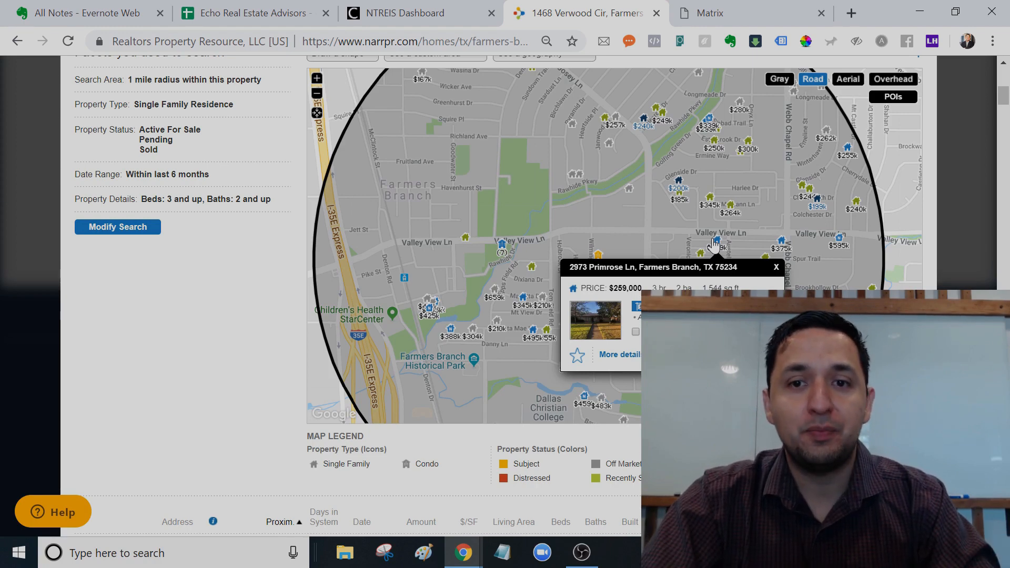
click(709, 200)
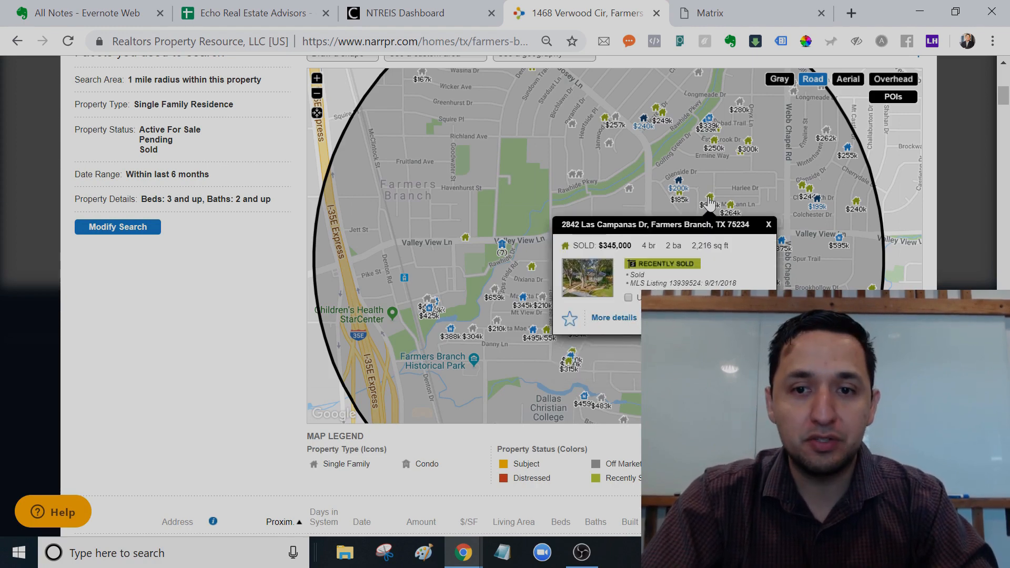
click(630, 190)
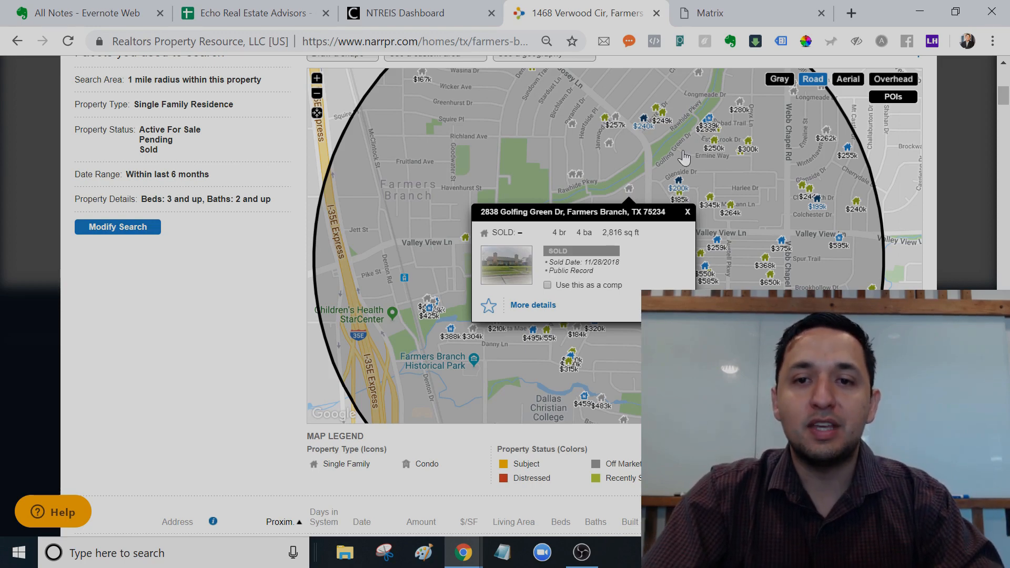
click(602, 148)
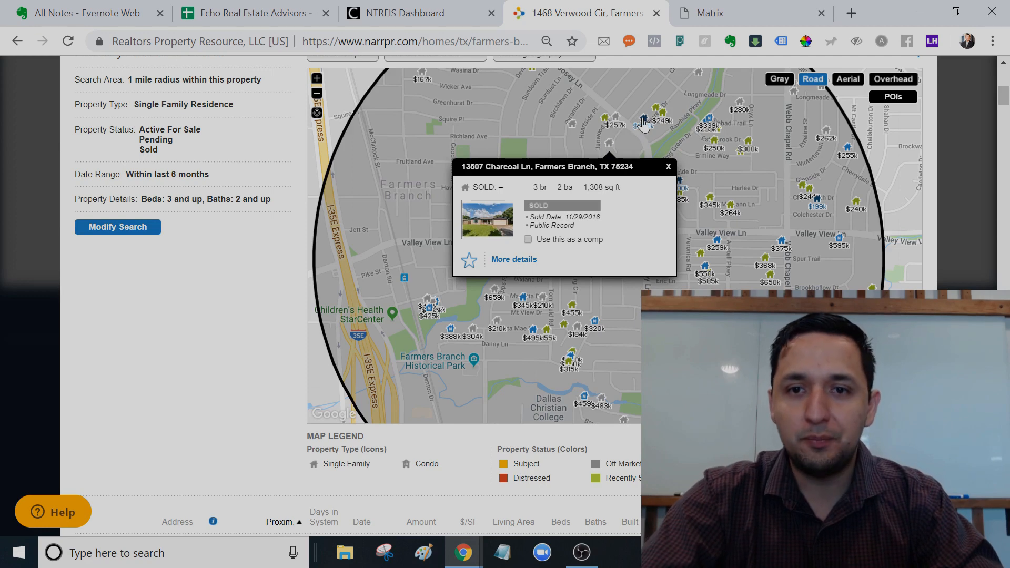
click(616, 117)
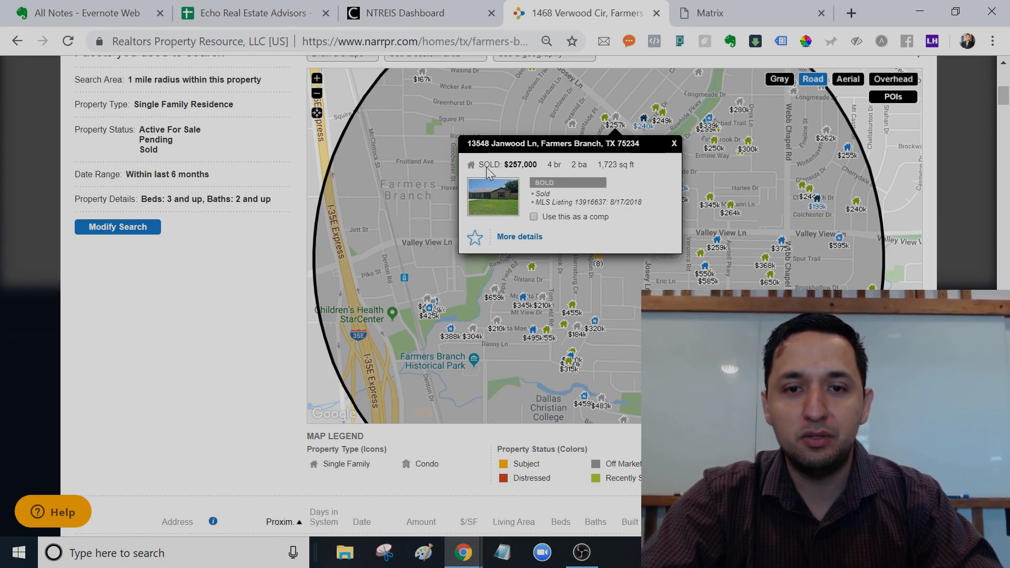
Inspect the list of properties grouped at the subject property's map marker, and close it.
double_click(576, 275)
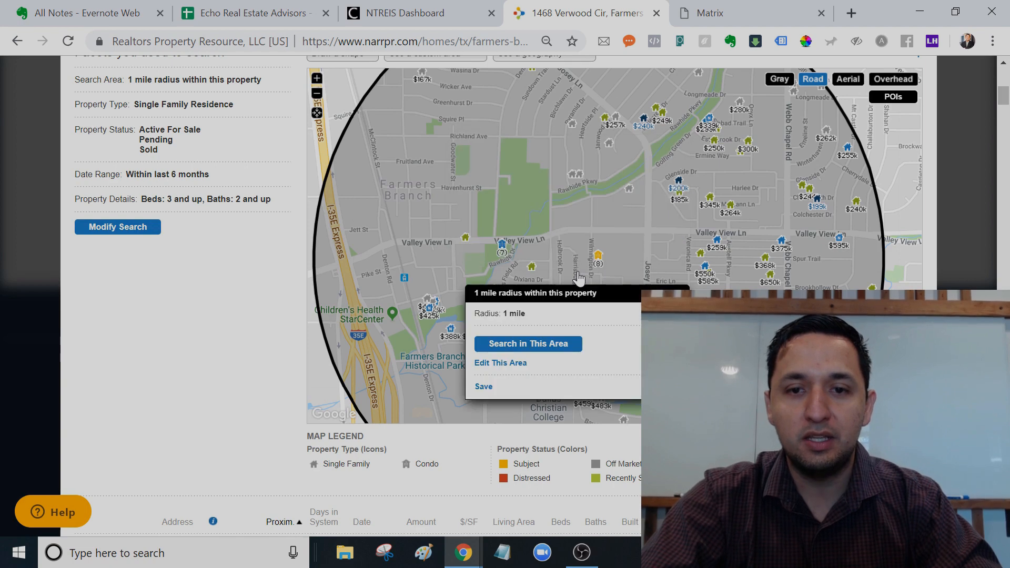
click(607, 227)
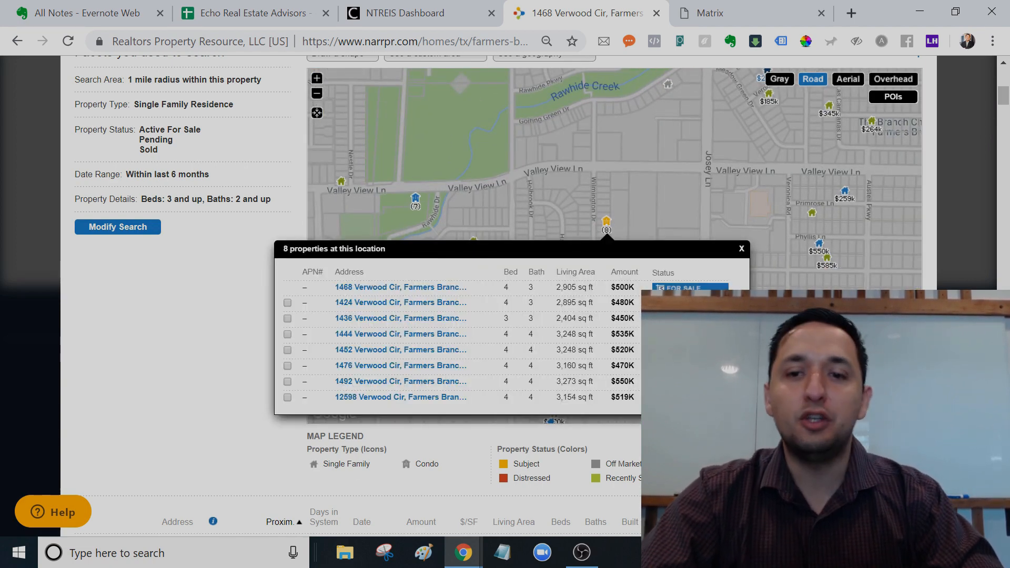
click(742, 249)
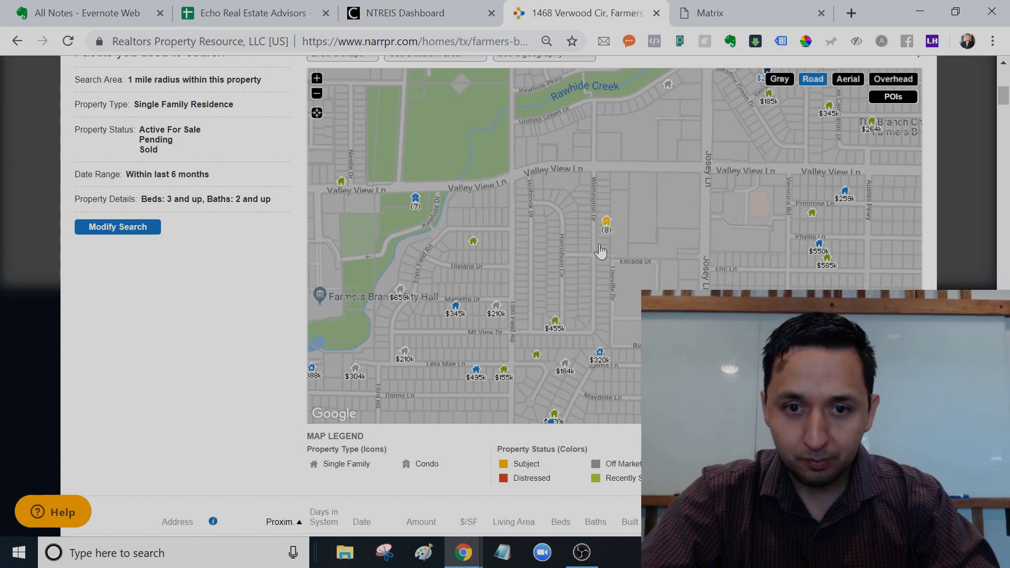
Check the details of the recently sold homes west and south of the subject property, including the one marked $455k.
click(479, 237)
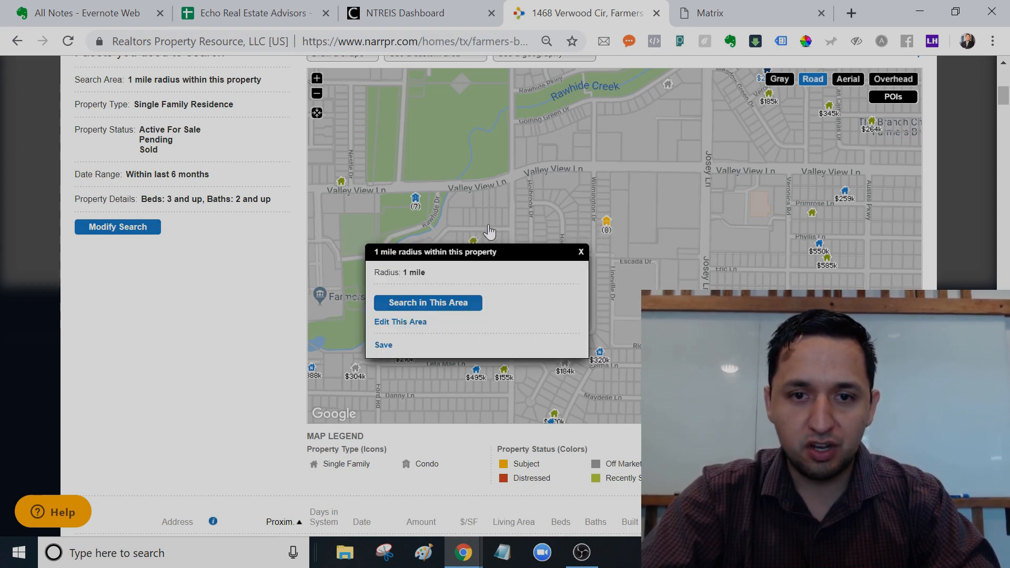
drag(478, 236, 474, 190)
click(473, 194)
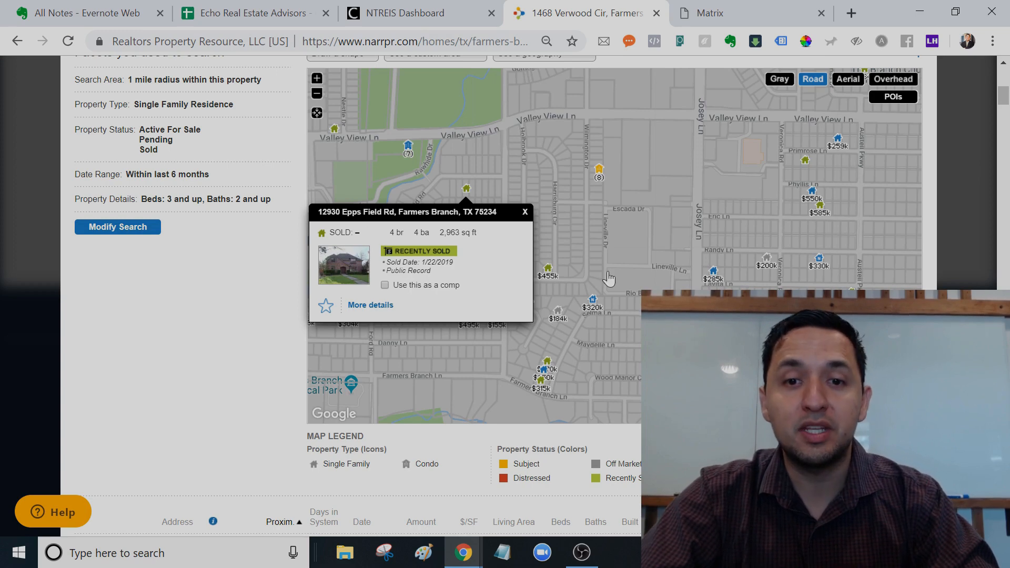
click(551, 277)
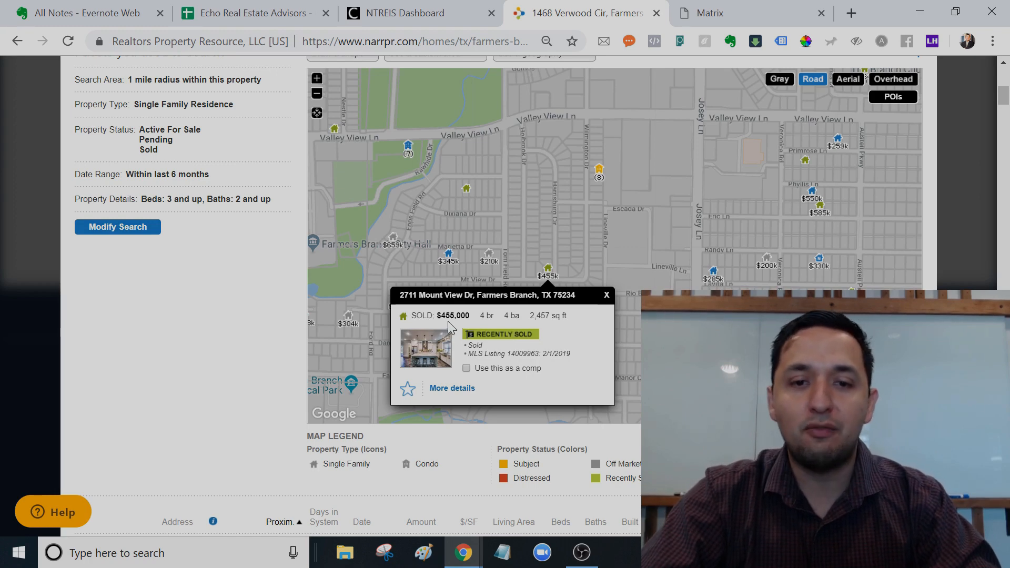
Reopen the list of properties at the subject's marker, and skim the sold comps listed below the map.
click(600, 178)
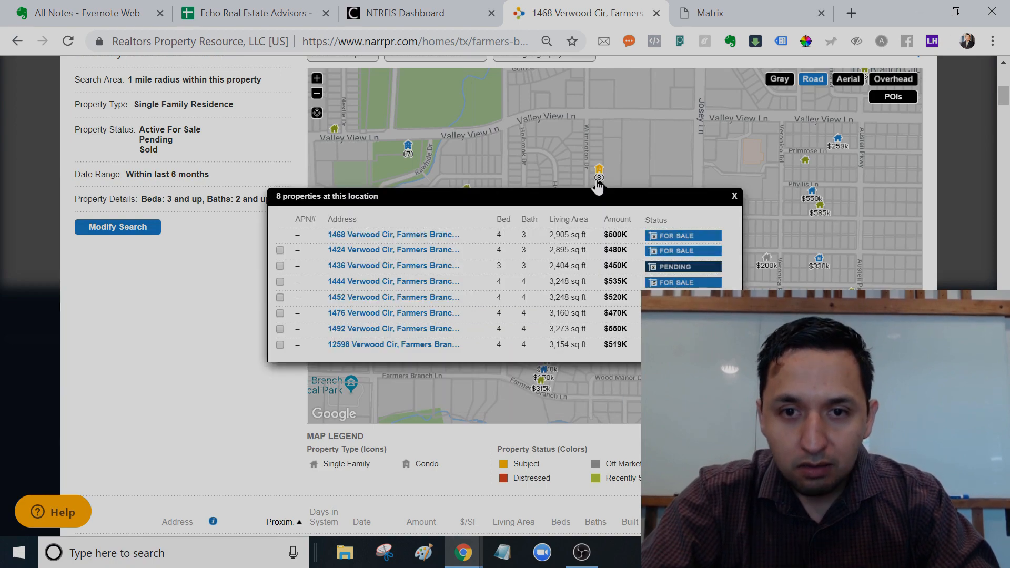
scroll(554, 273, down, 15)
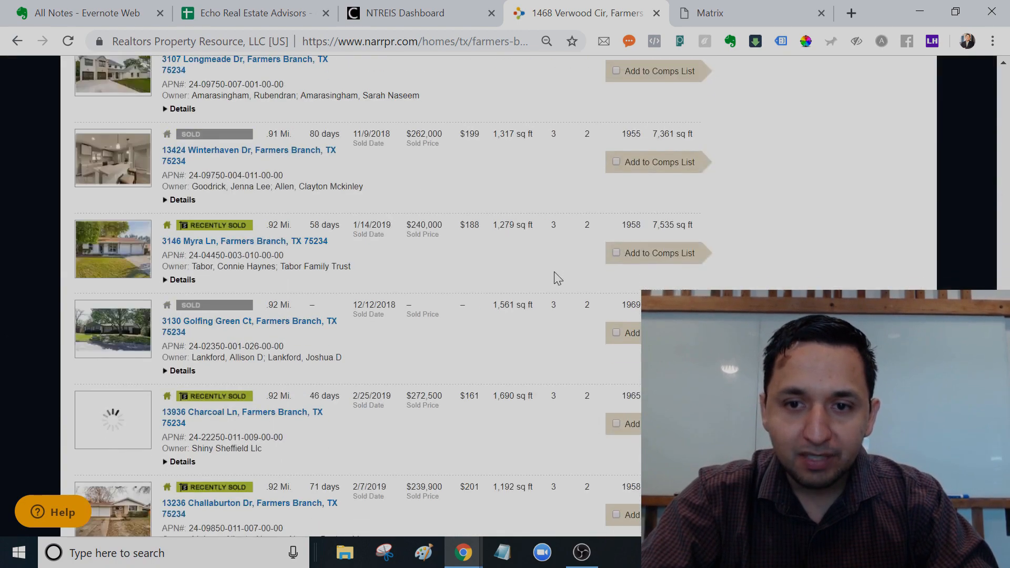
drag(1003, 187, 1004, 104)
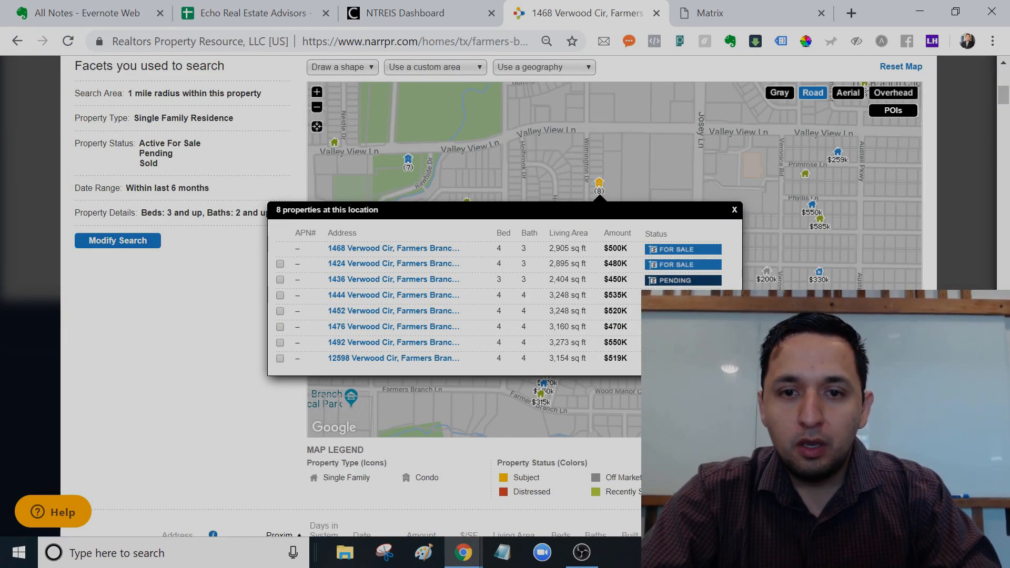
Close the list of properties at the subject's marker and select the recently sold $455k home as a comp.
click(734, 210)
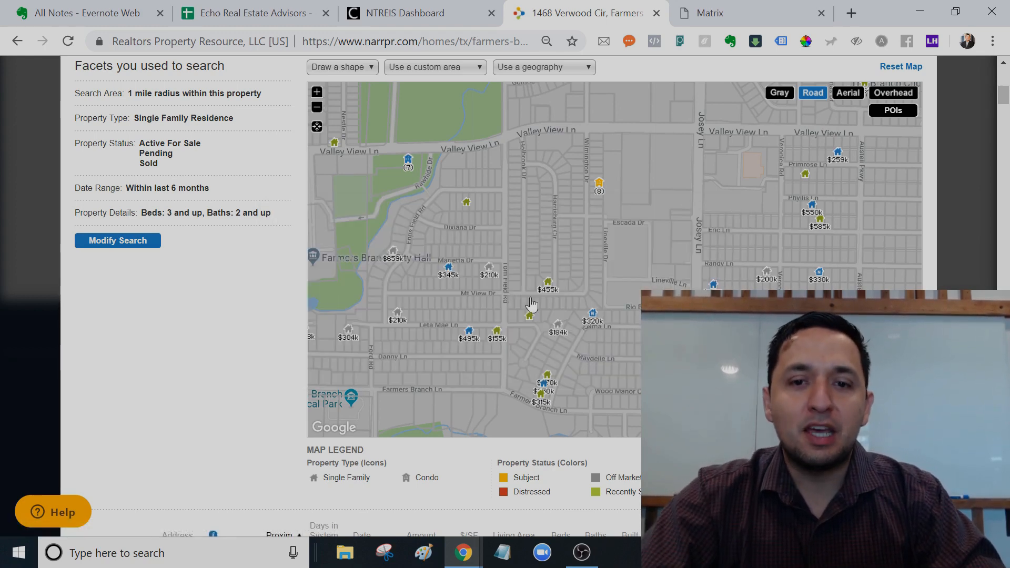
click(549, 287)
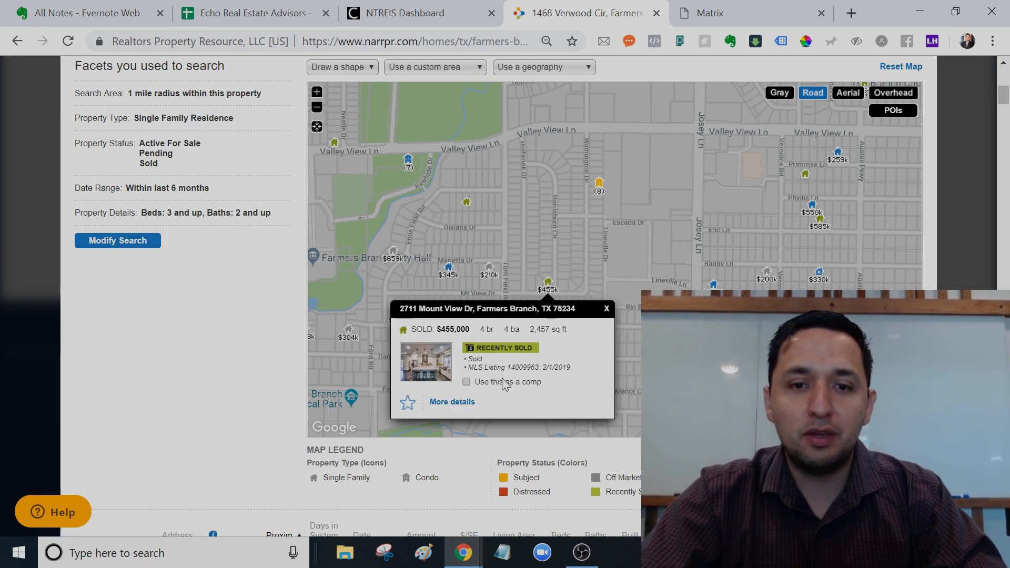
click(466, 382)
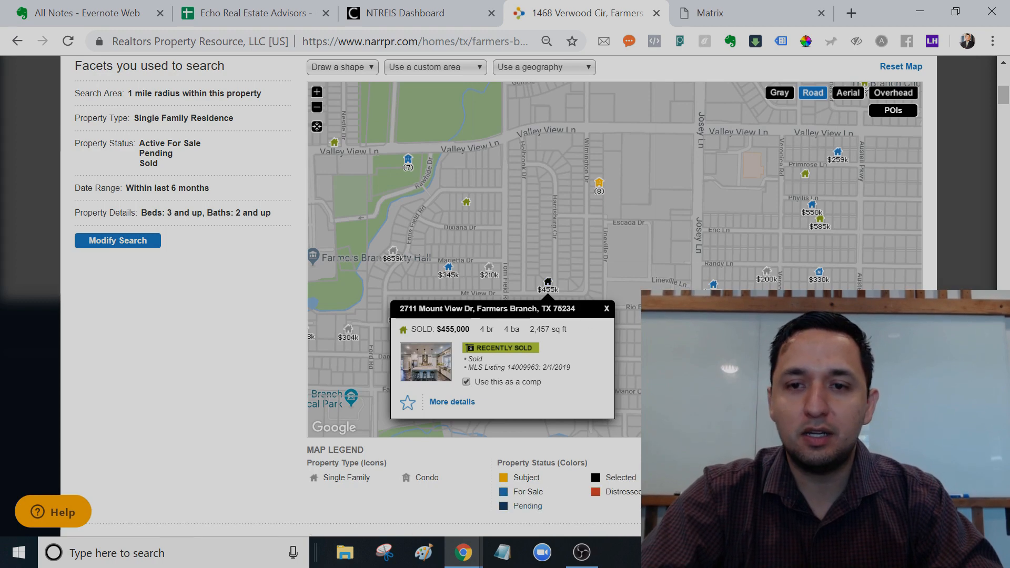
Check a few homes east and southwest of the subject property, and select the recently sold $270,000 home as a comp.
mouse_move(772, 177)
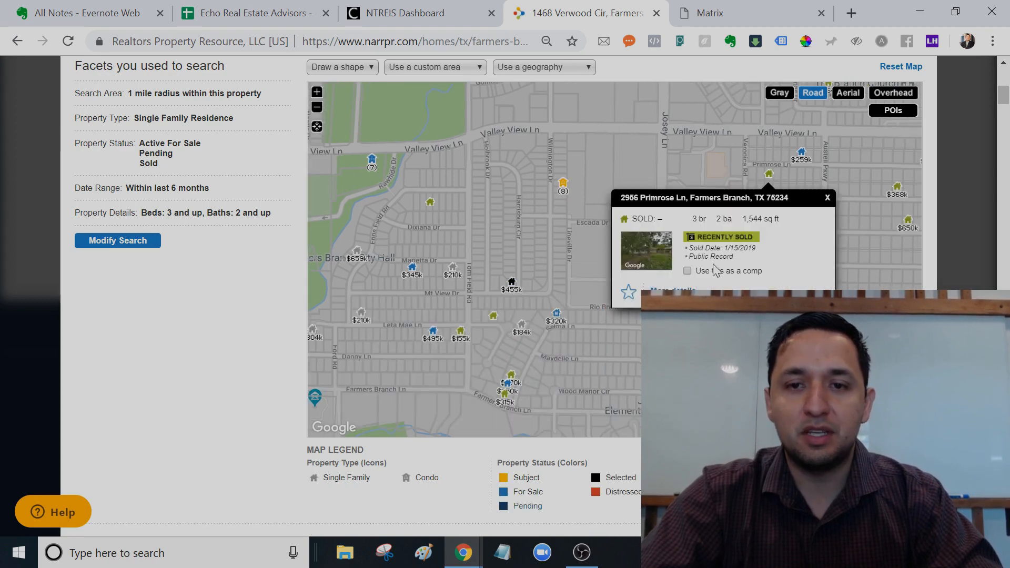
mouse_move(796, 158)
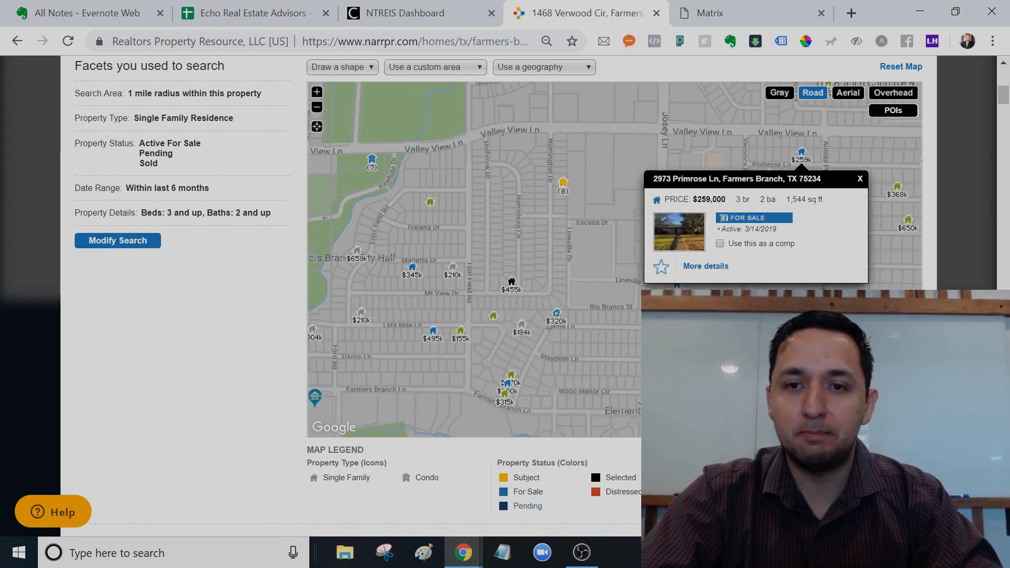
mouse_move(412, 271)
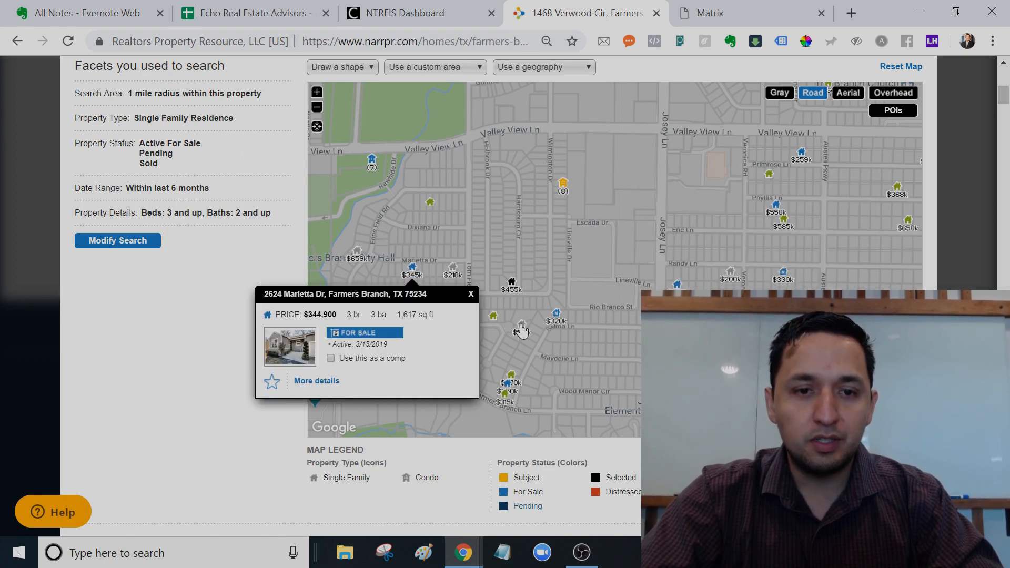
mouse_move(515, 376)
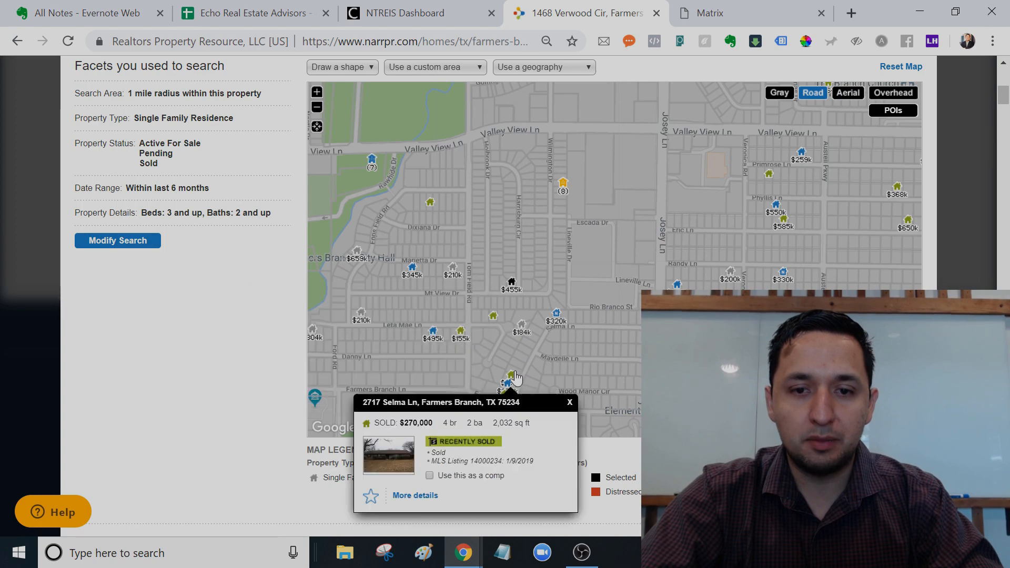
click(429, 476)
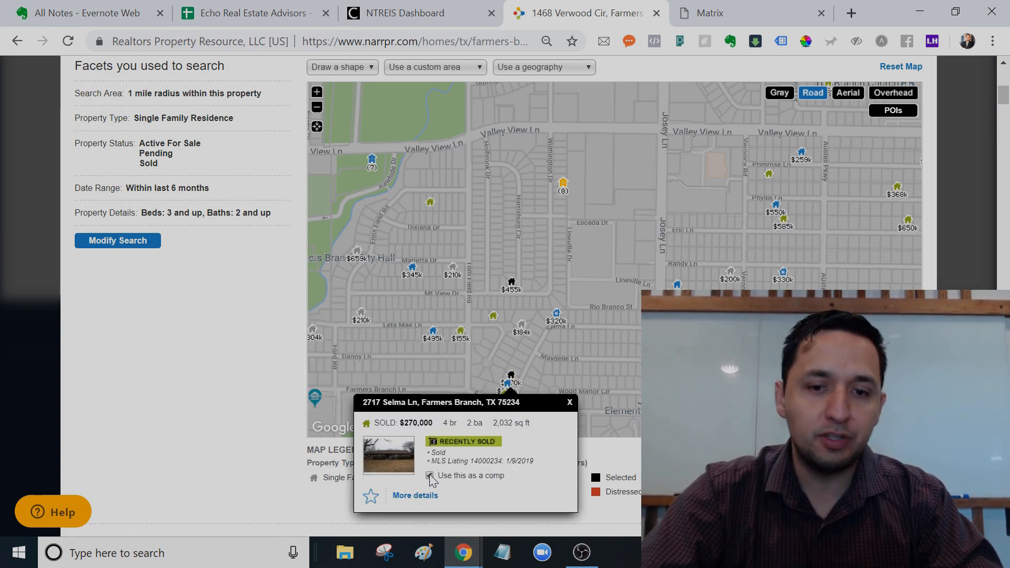
Add the $550k for-sale home and the recently sold $650k home east of the subject property as comps.
click(542, 239)
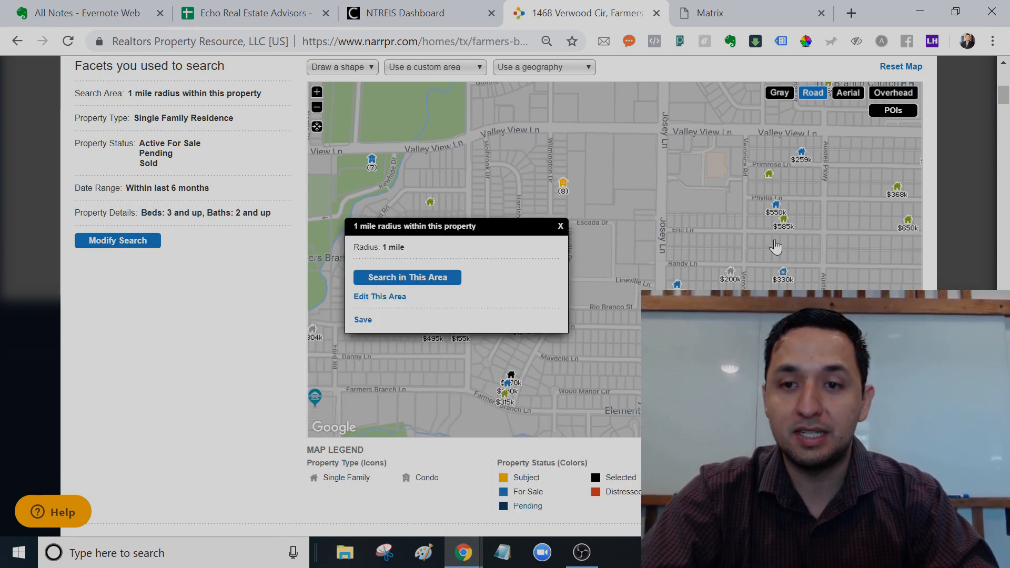
mouse_move(783, 230)
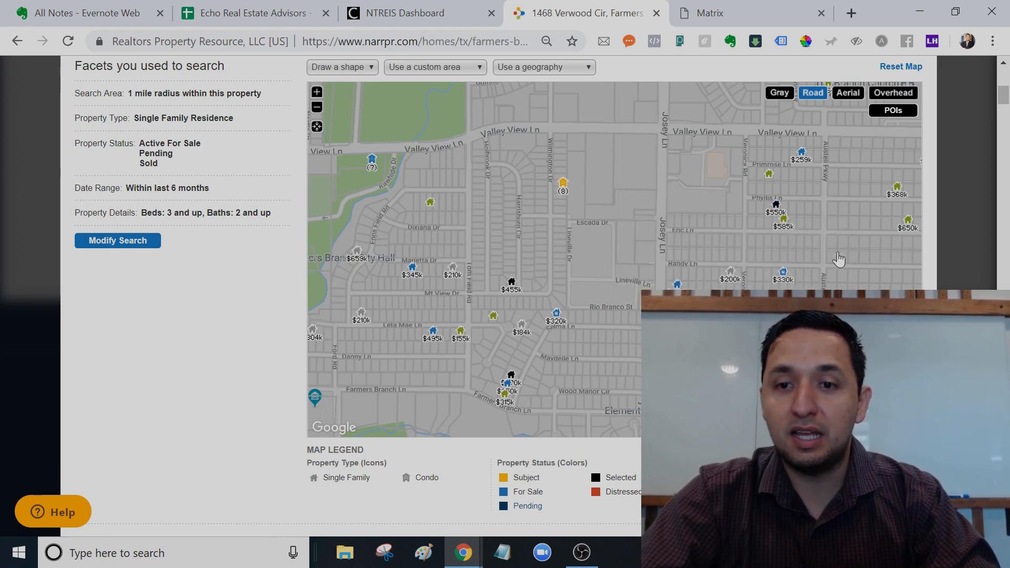
mouse_move(907, 223)
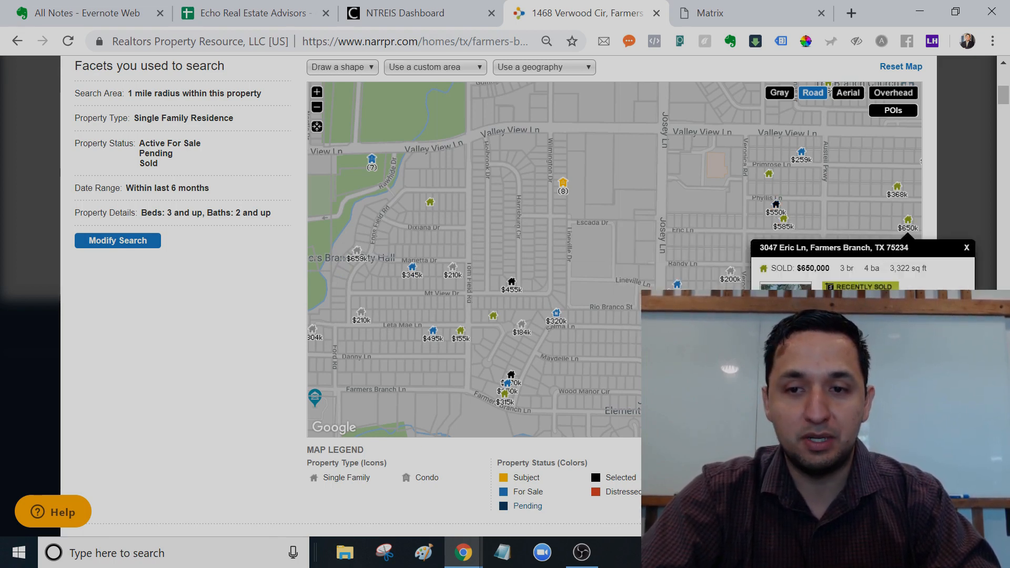
Review the chosen comps and their price range below the map, and return to the map.
click(1007, 111)
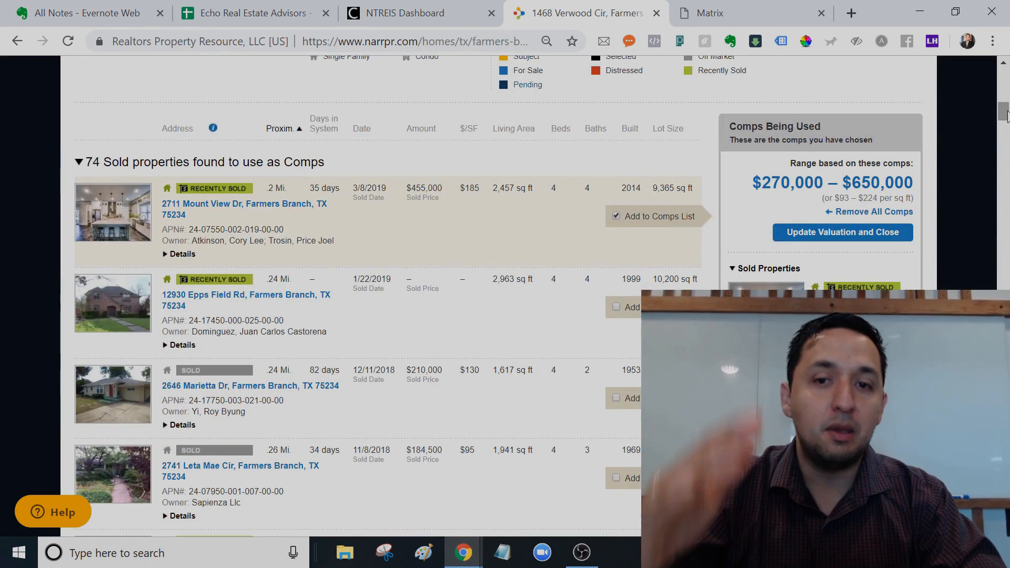
drag(1007, 116, 1006, 97)
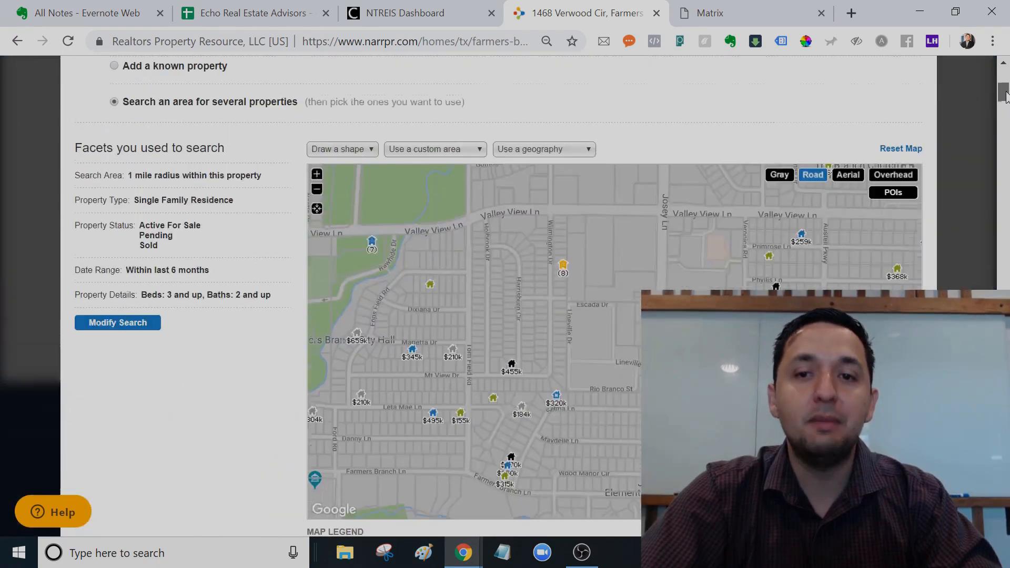
drag(605, 325, 599, 294)
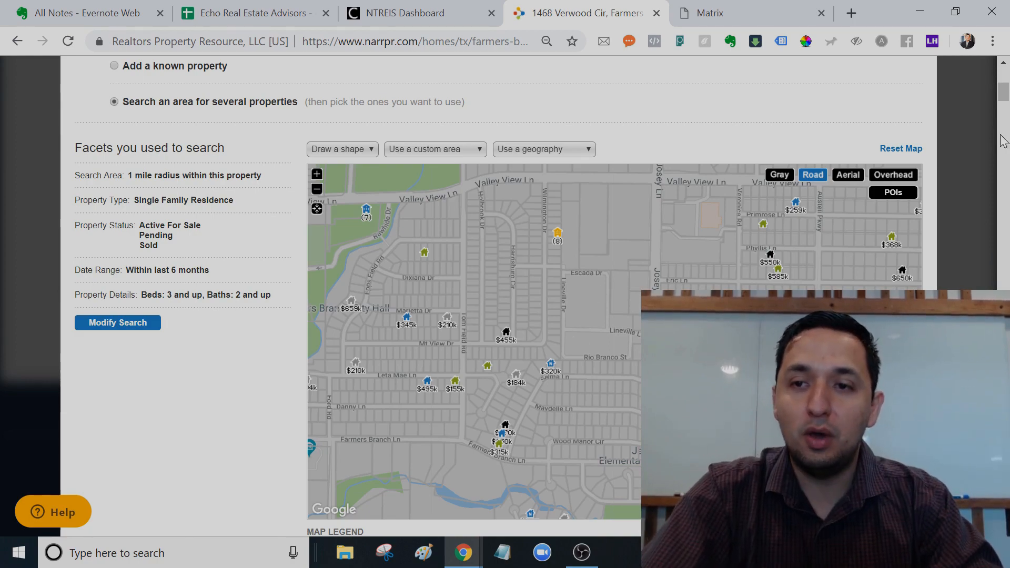
Update the valuation with the selected comps and open the Make Adjustments stage of the analysis.
drag(1003, 140, 1003, 489)
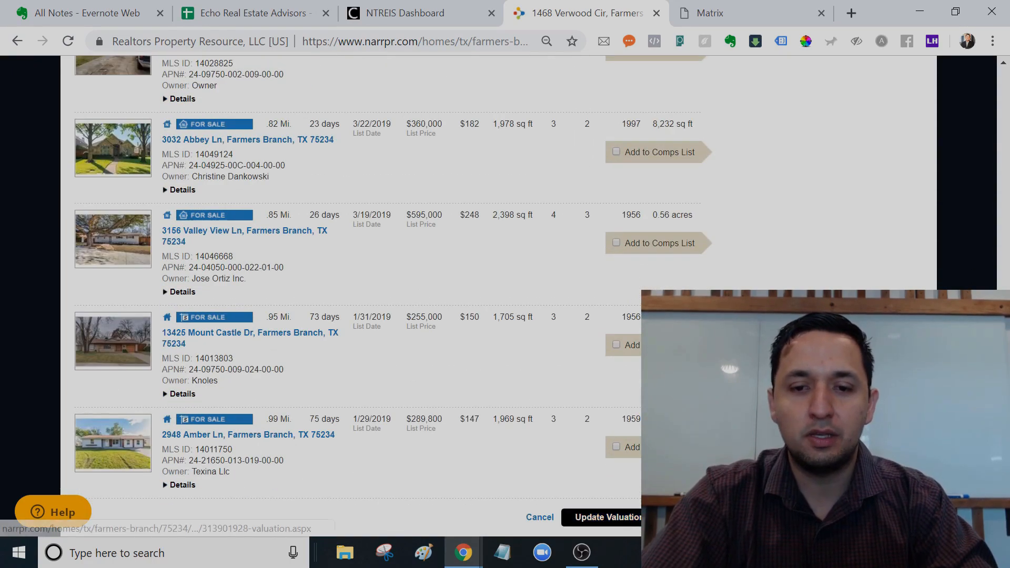
click(651, 518)
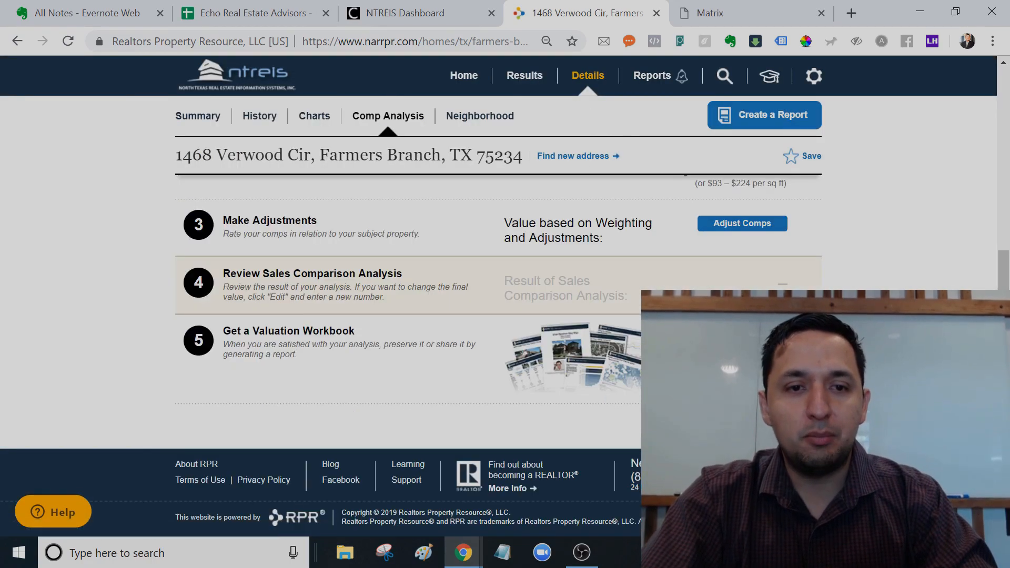
scroll(1004, 282, up, 3)
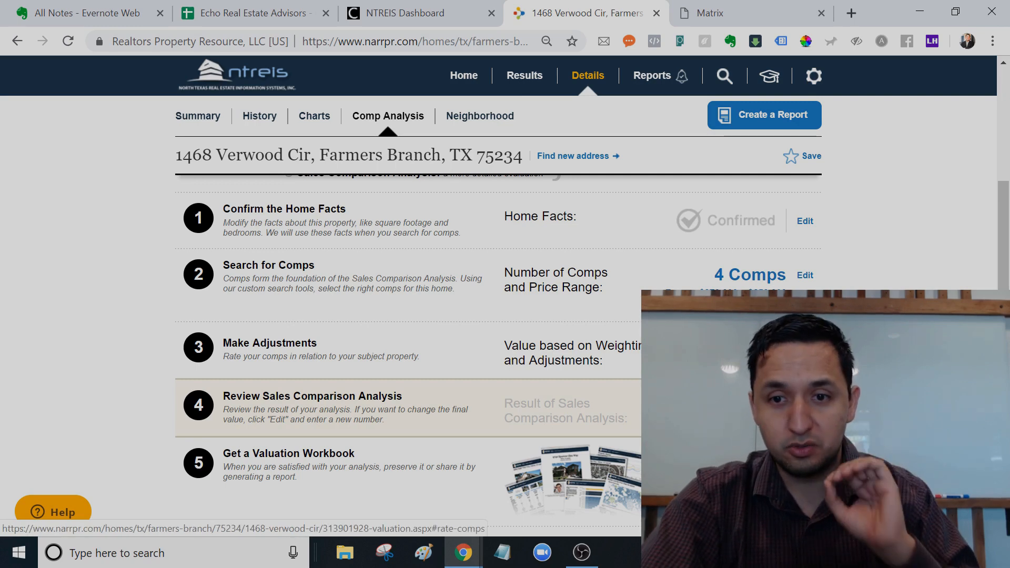
click(805, 348)
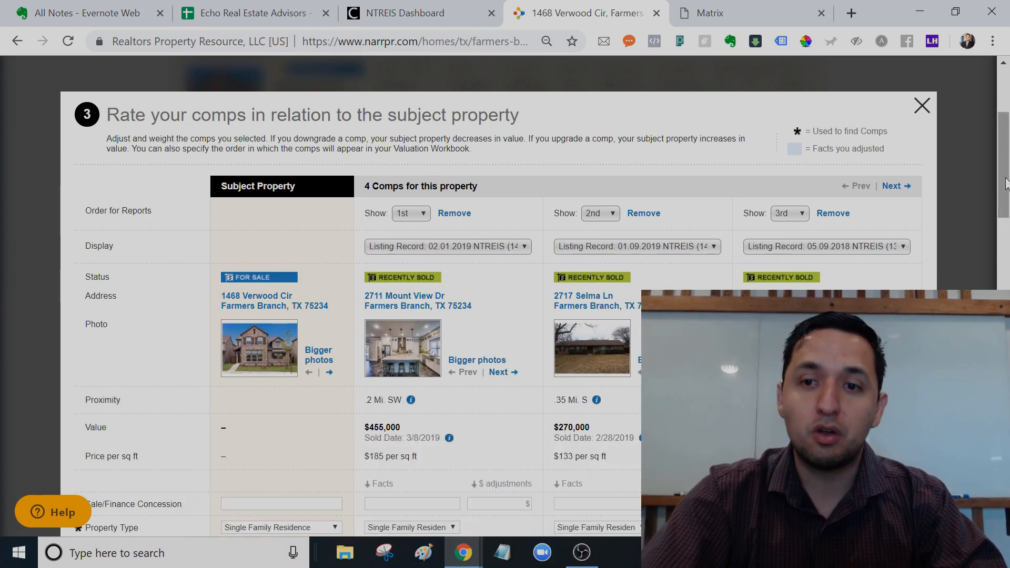
Compare the values, rooms, baths and living area of the comps with the subject property in the rating table.
drag(1005, 184, 1005, 254)
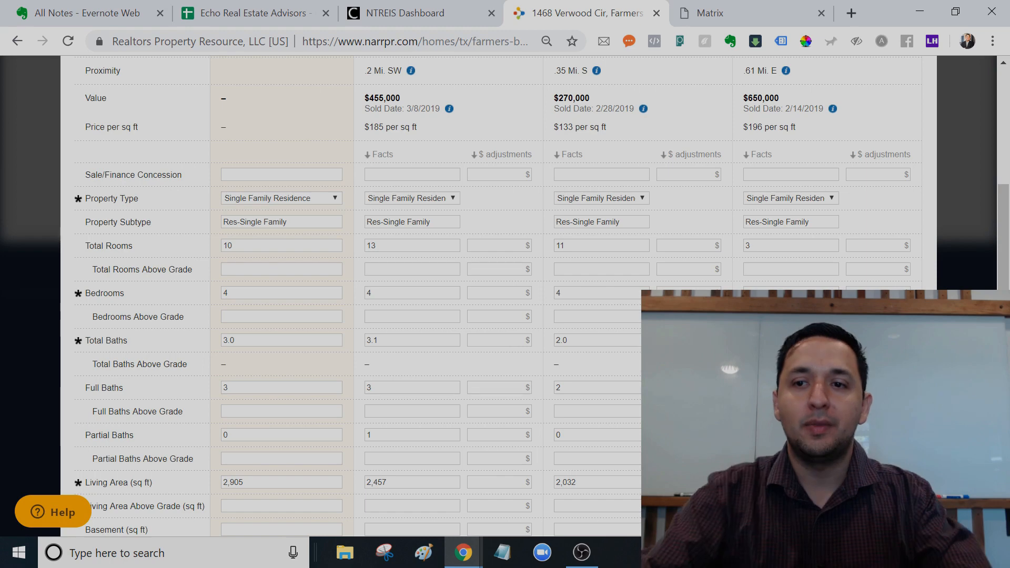
scroll(1008, 178, up, 5)
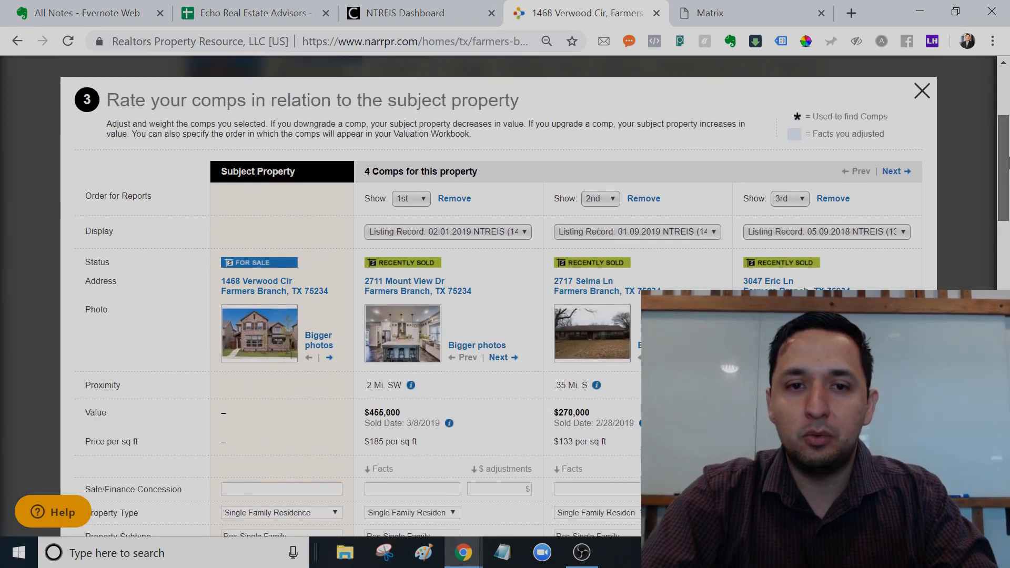
scroll(1008, 179, down, 1)
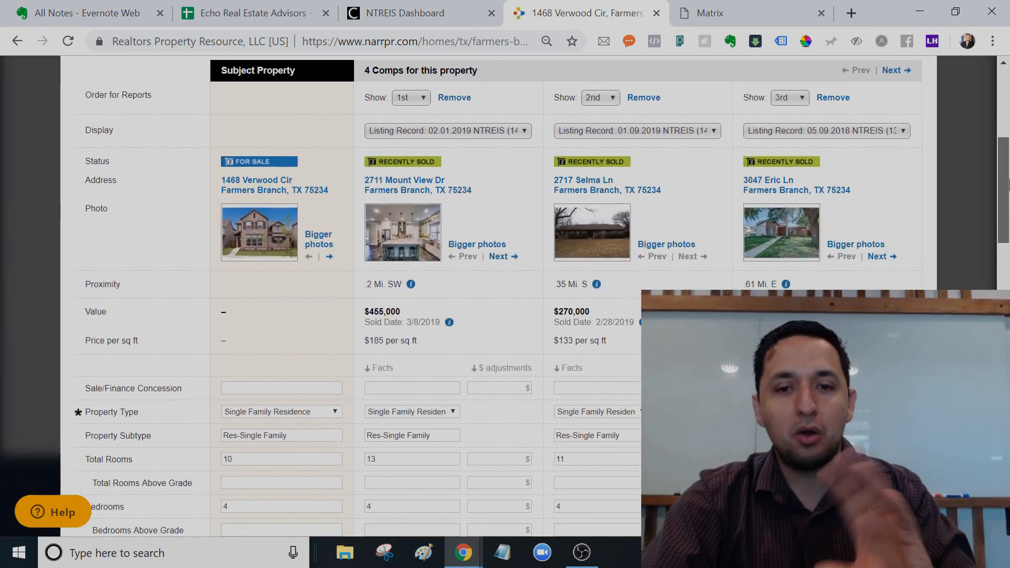
scroll(1008, 185, down, 1)
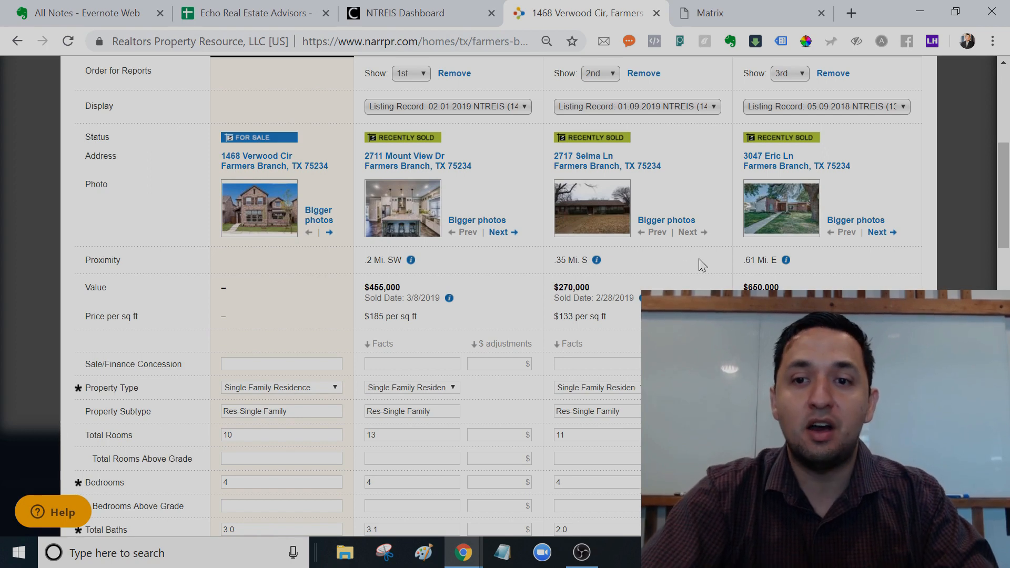
scroll(1008, 210, up, 2)
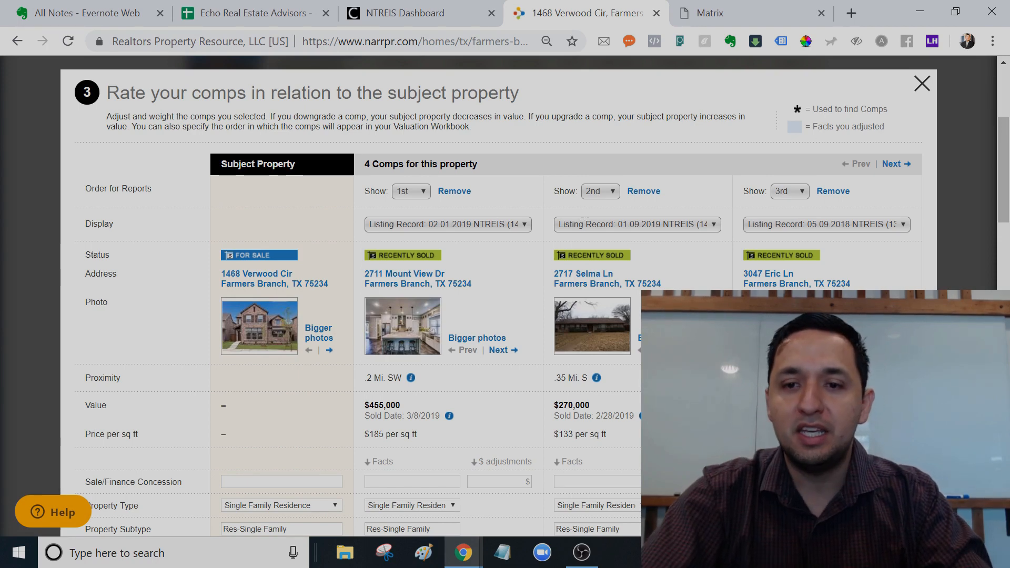
Set the $650,000 comp as 1st in the report order, and check the remaining comp beyond the first three.
click(789, 191)
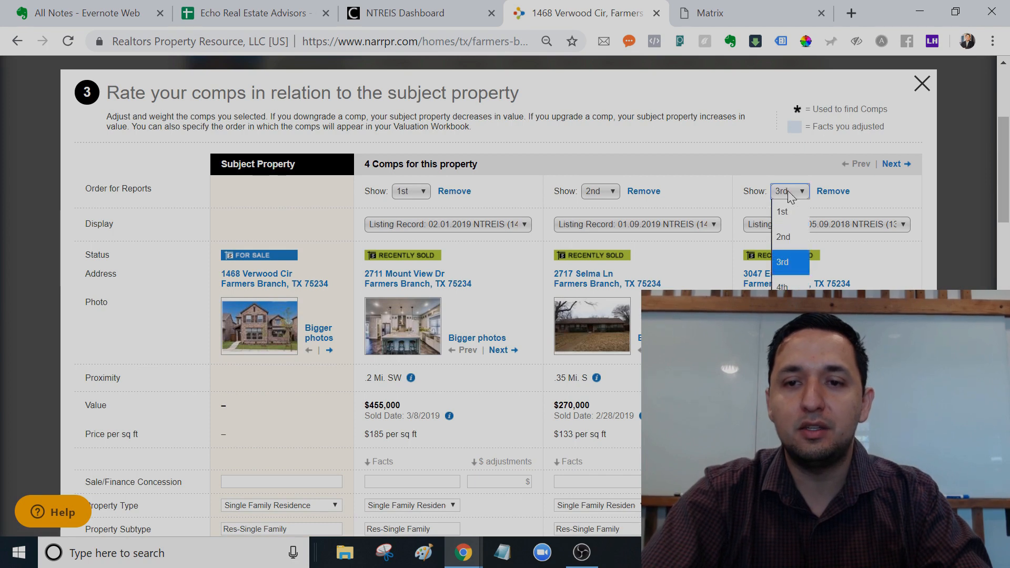
click(788, 213)
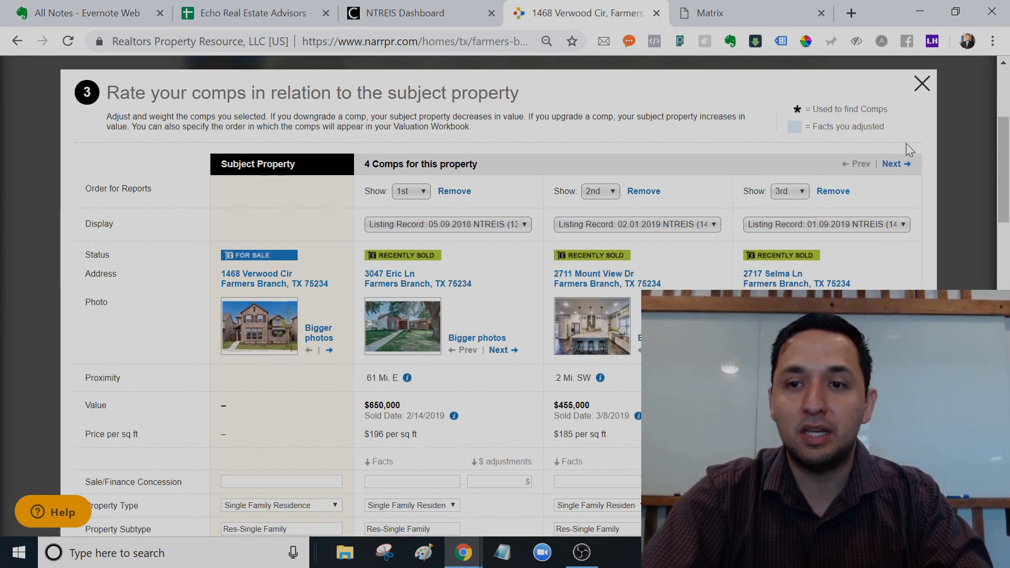
click(894, 164)
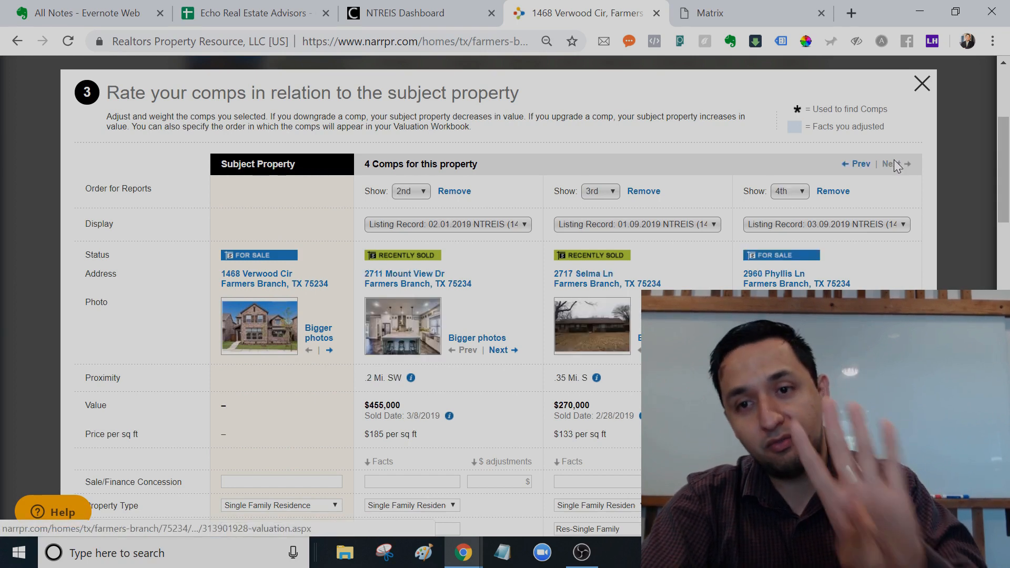
click(861, 164)
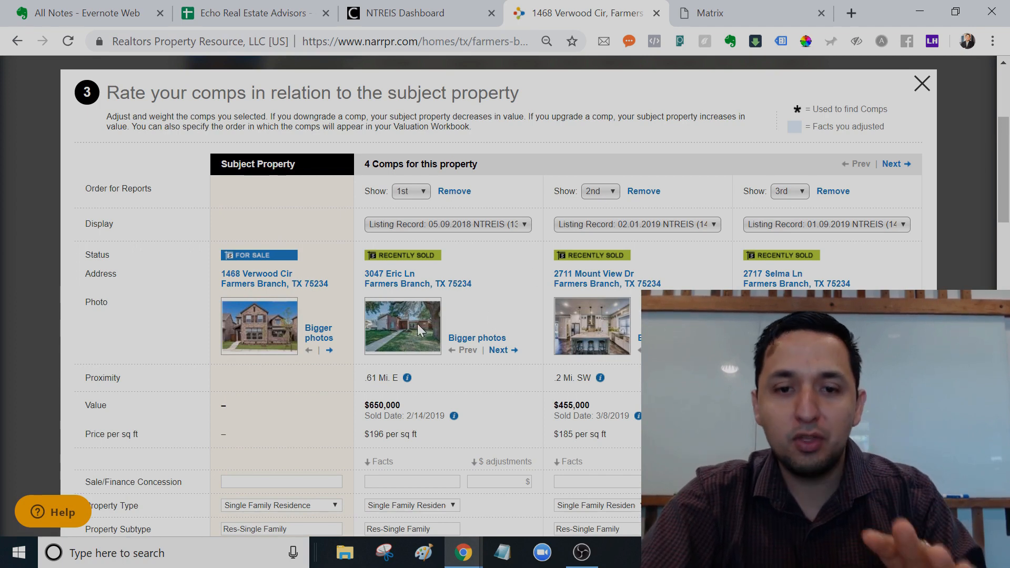
Enlarge the property photos, browse through those of the 1st comp, and return to the smaller photos.
click(456, 338)
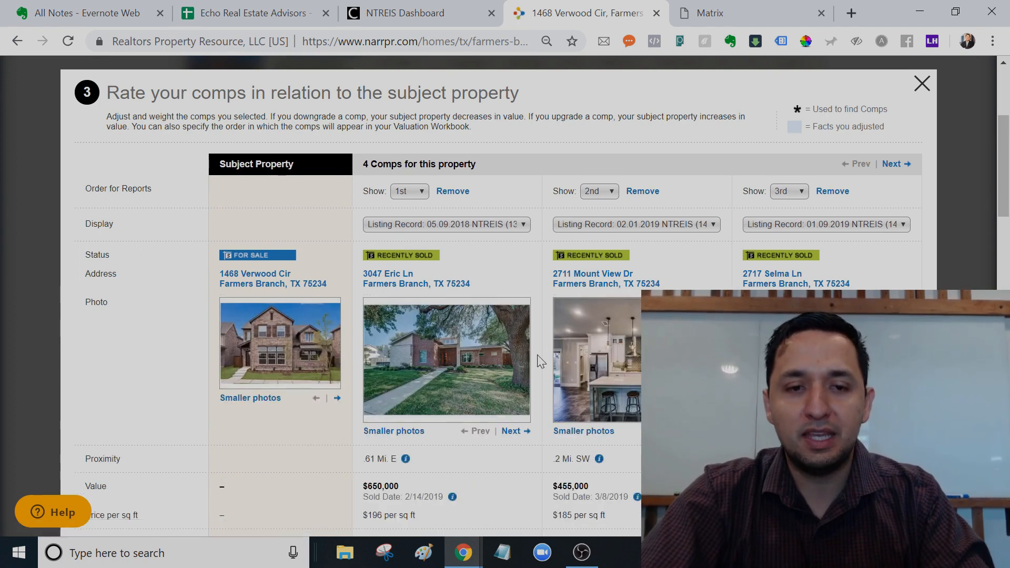
drag(1005, 178, 1007, 193)
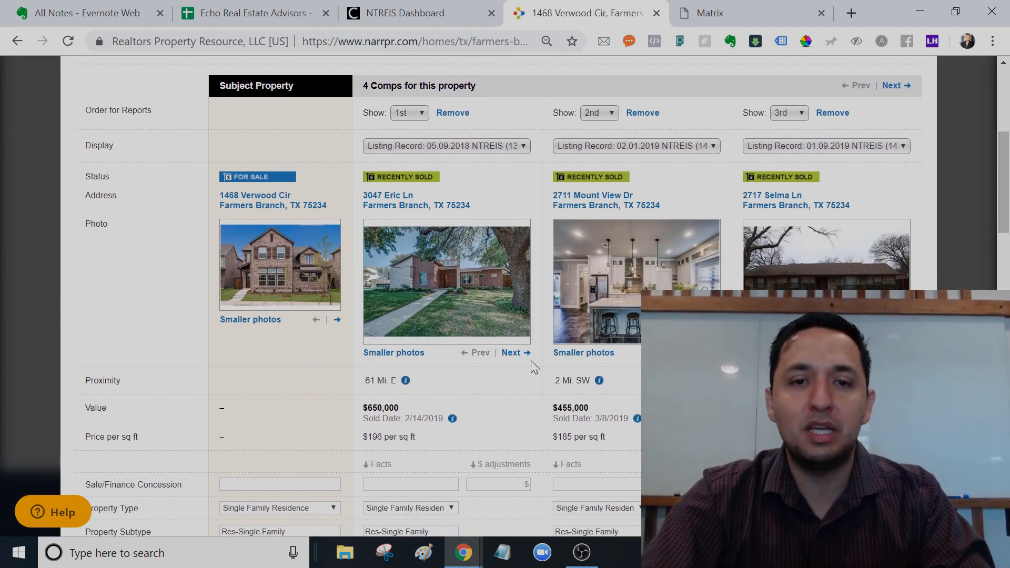
click(512, 353)
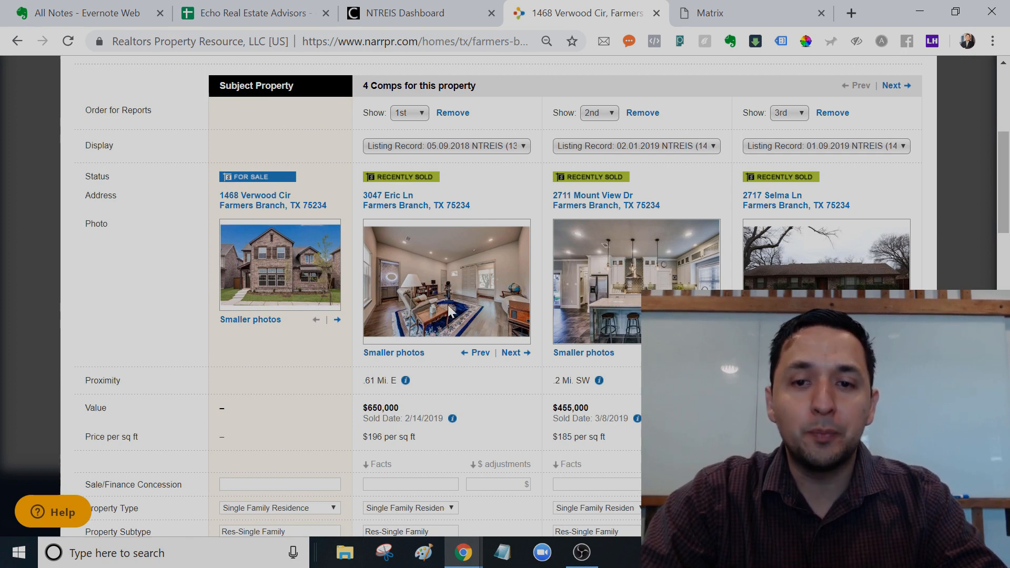
click(519, 356)
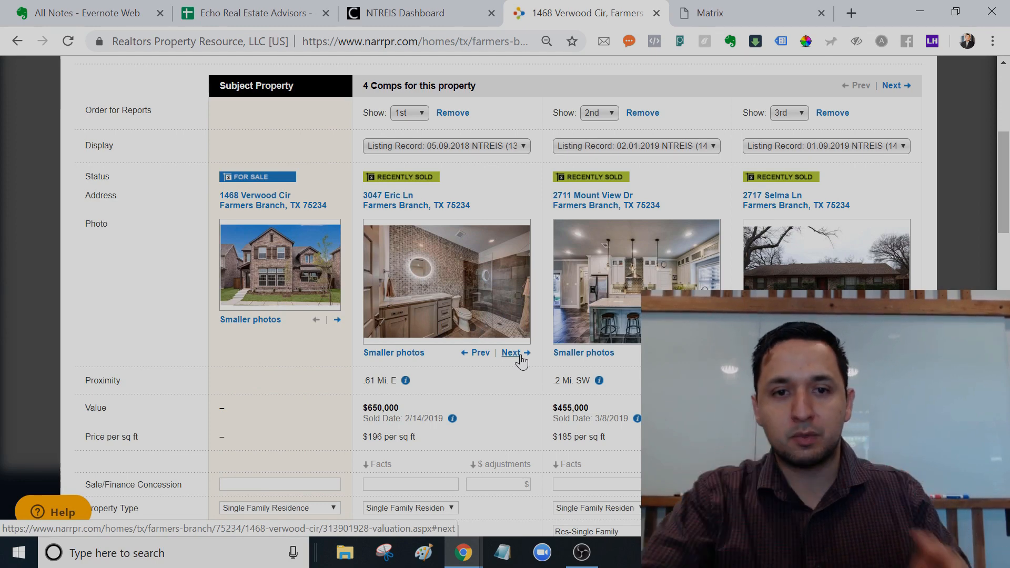
click(385, 353)
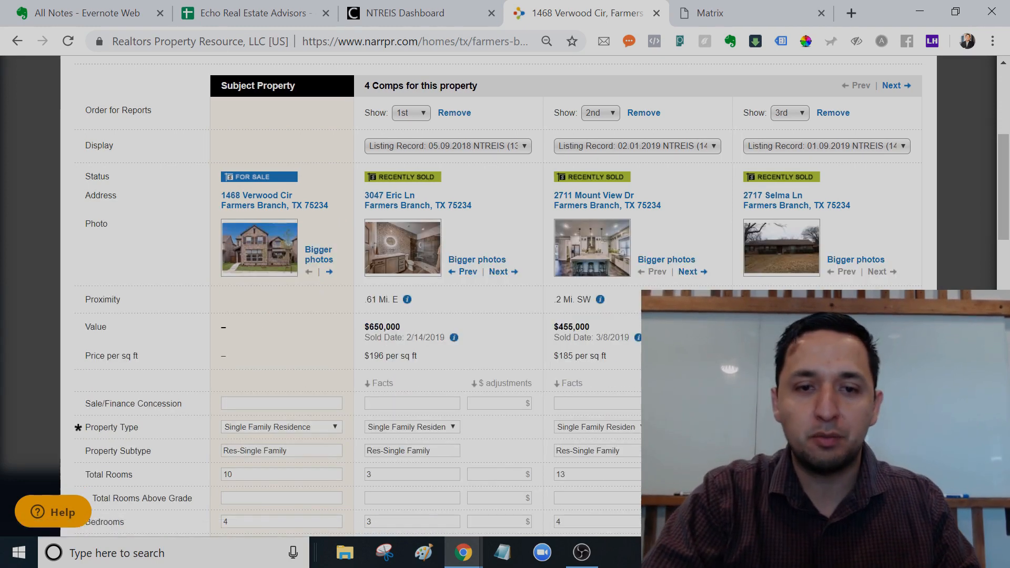
Enlarge the photos again and browse more pictures of the 1st and 2nd comps.
click(473, 260)
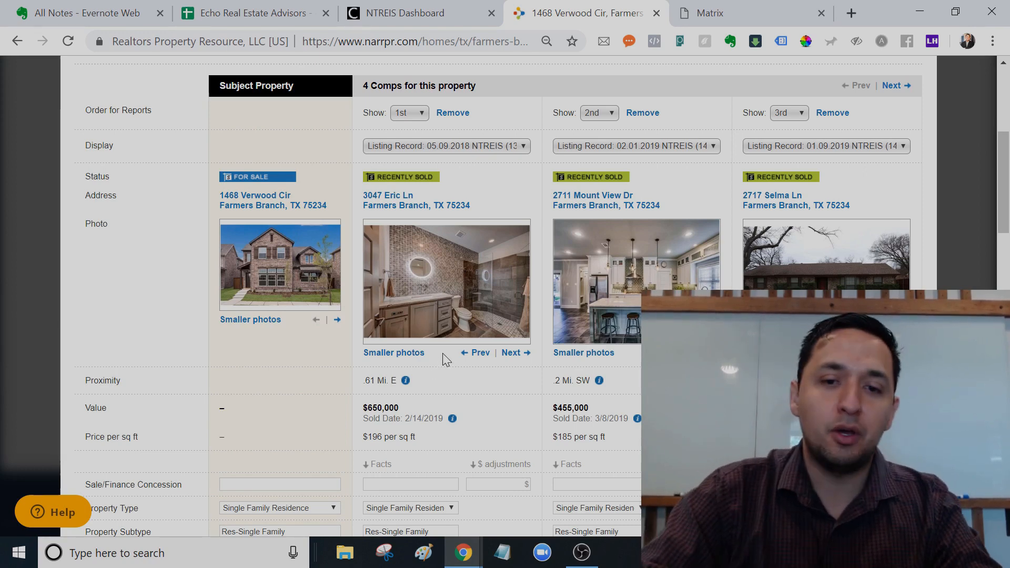
click(510, 353)
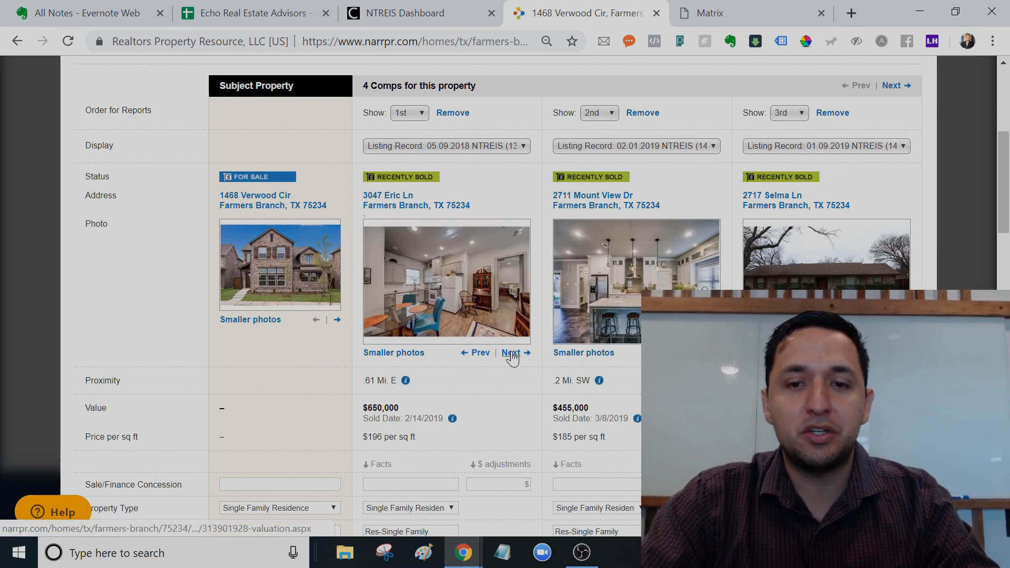
click(701, 352)
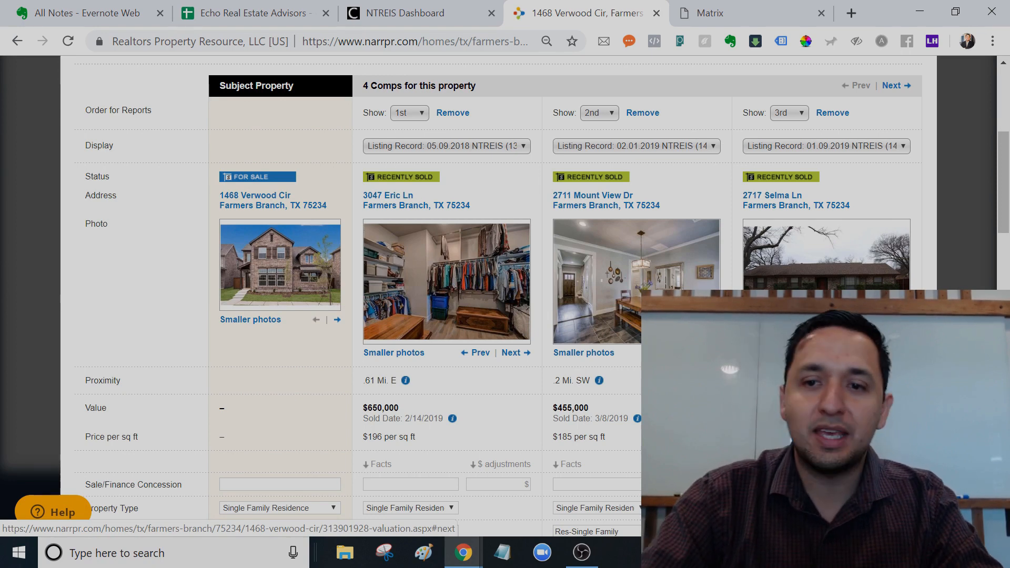
Compare the comps with the subject property row by row, from value and rooms through lot size, pool and year built to number of stories.
drag(1005, 209, 1006, 259)
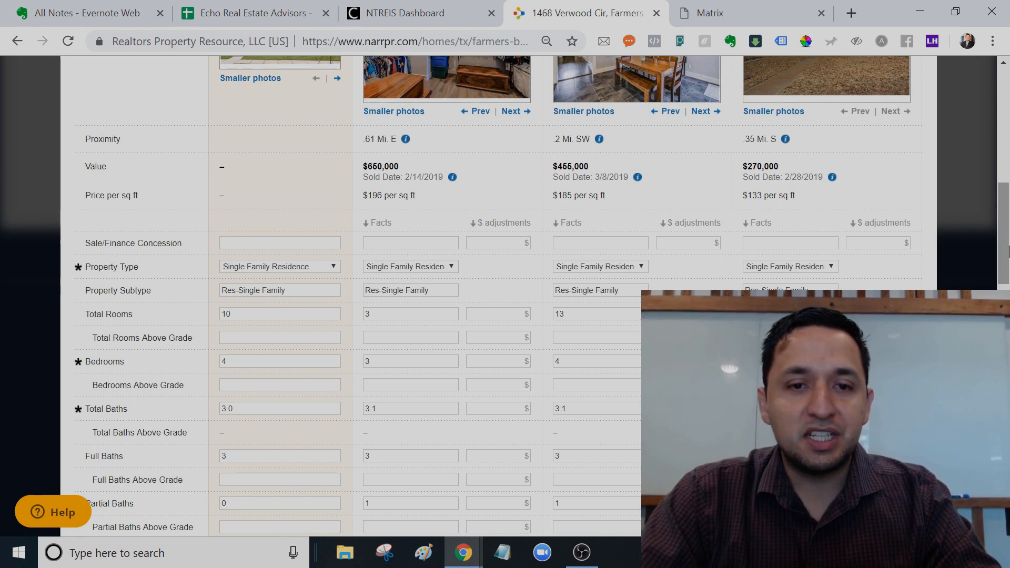
scroll(524, 262, down, 1)
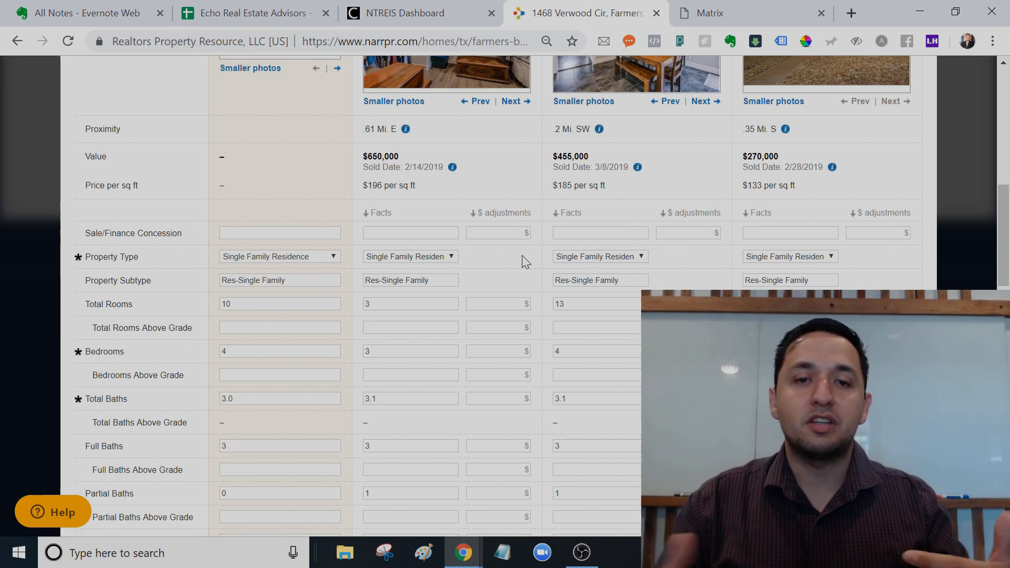
drag(1008, 226, 1008, 242)
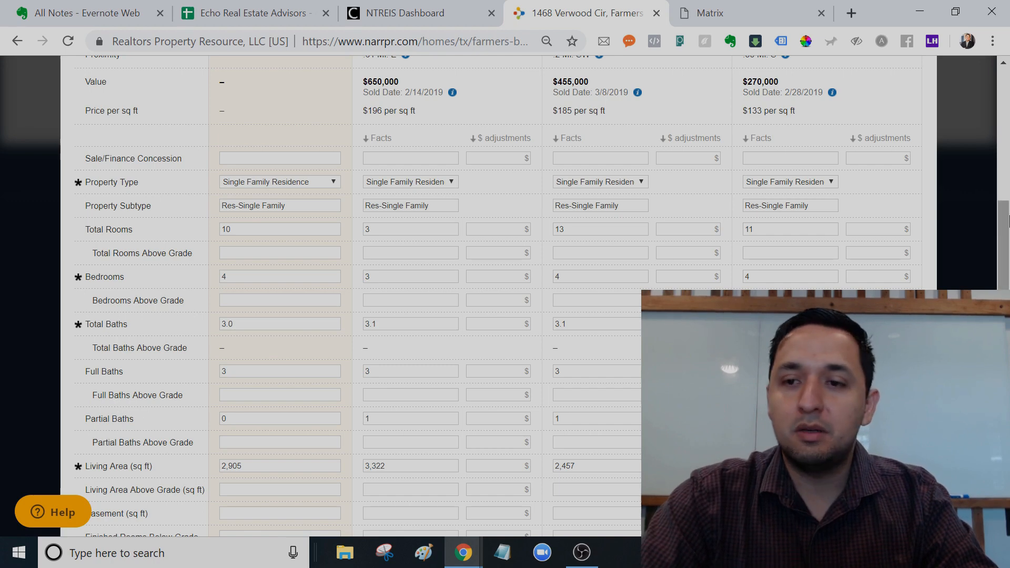
drag(1006, 243, 1007, 316)
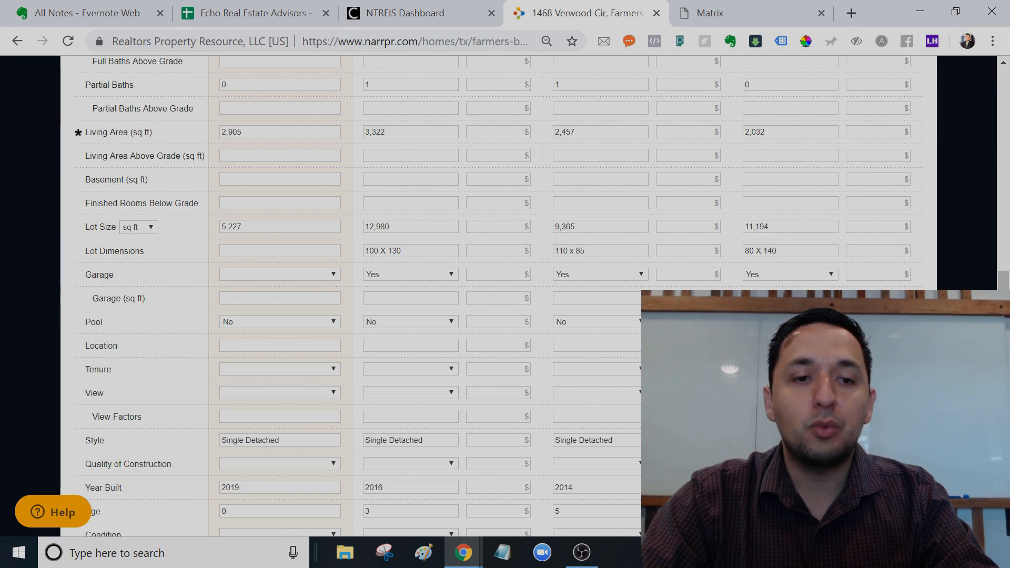
scroll(1003, 278, down, 3)
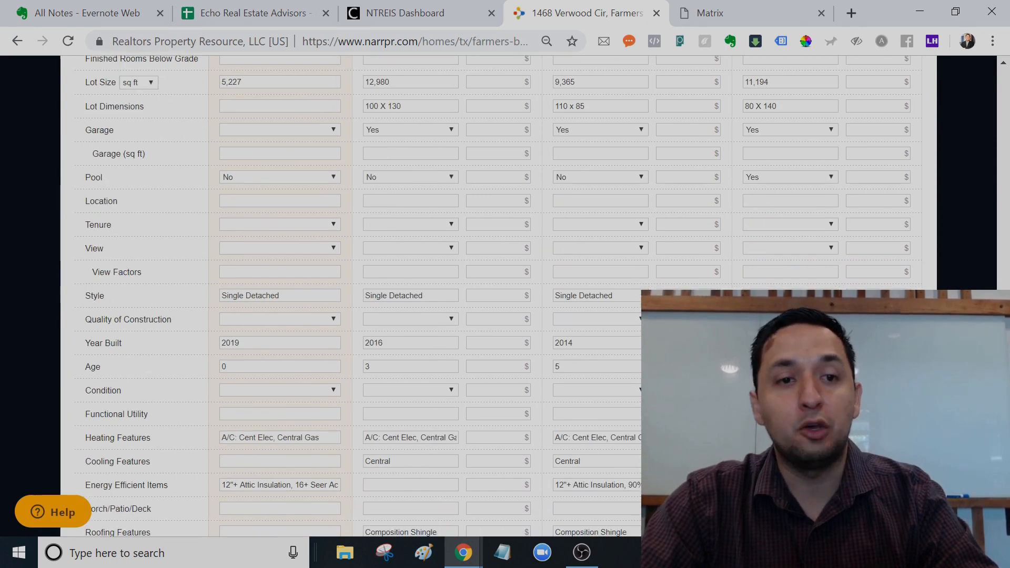
scroll(499, 294, down, 1)
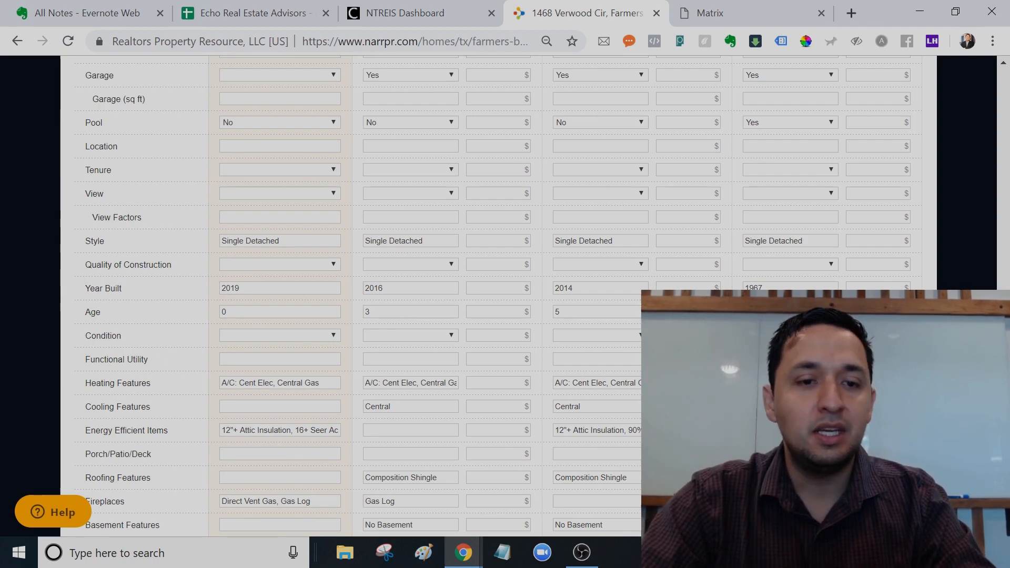
scroll(498, 294, down, 5)
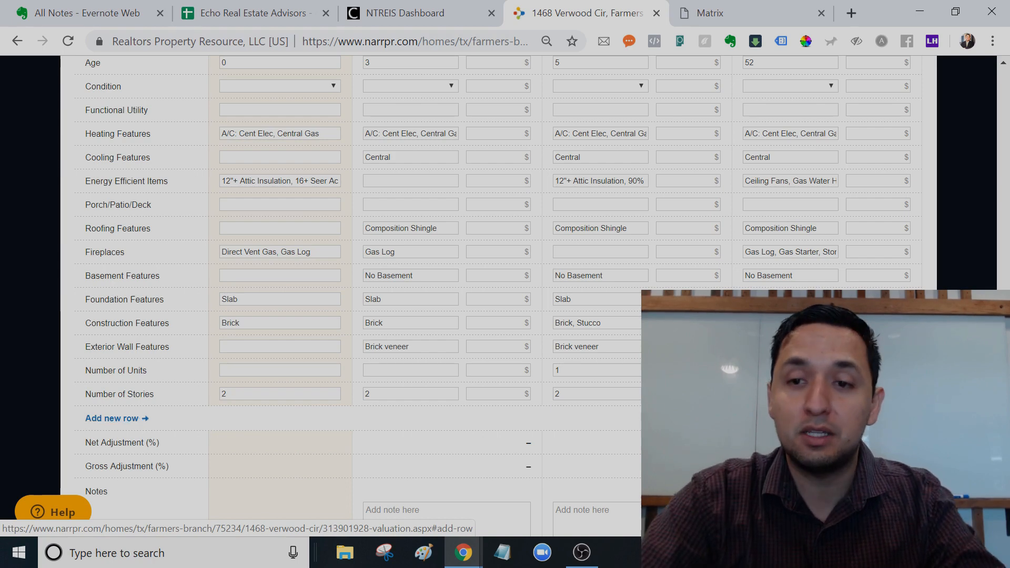
scroll(151, 415, down, 1)
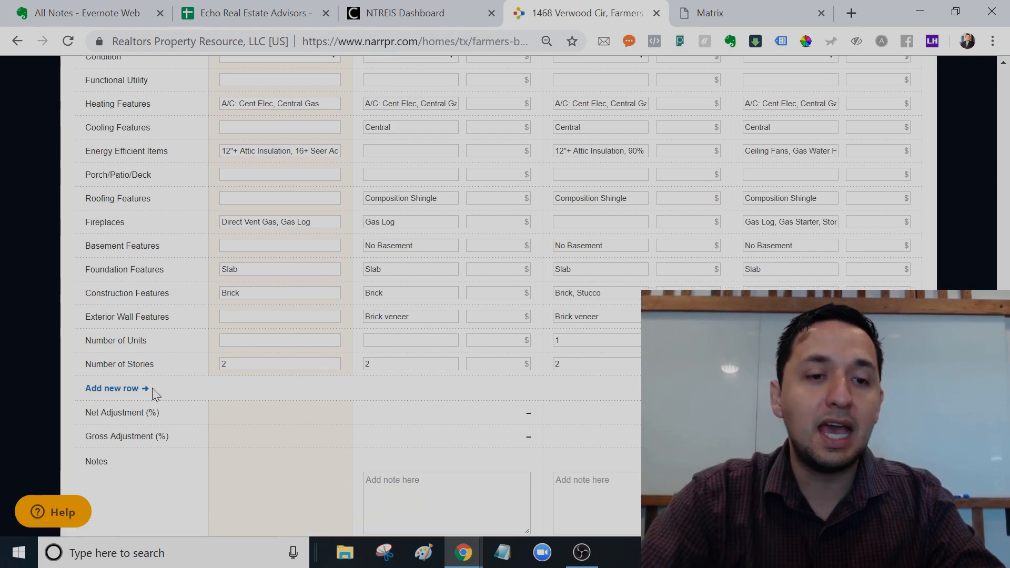
Check the option for adding a custom fact row, cancel it, and look over the notes and weighting areas for the comps.
click(147, 389)
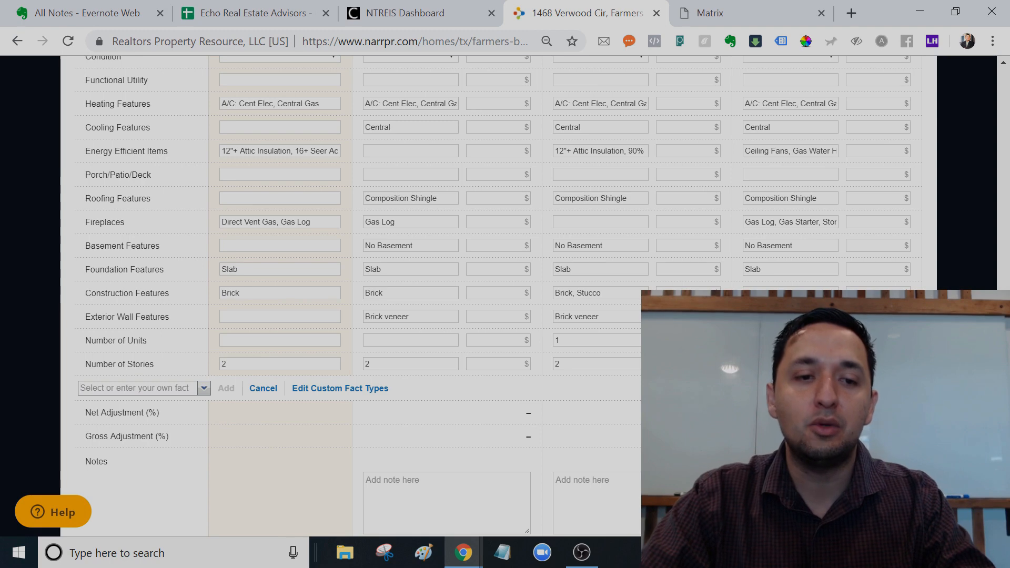
click(263, 389)
scroll(368, 379, down, 2)
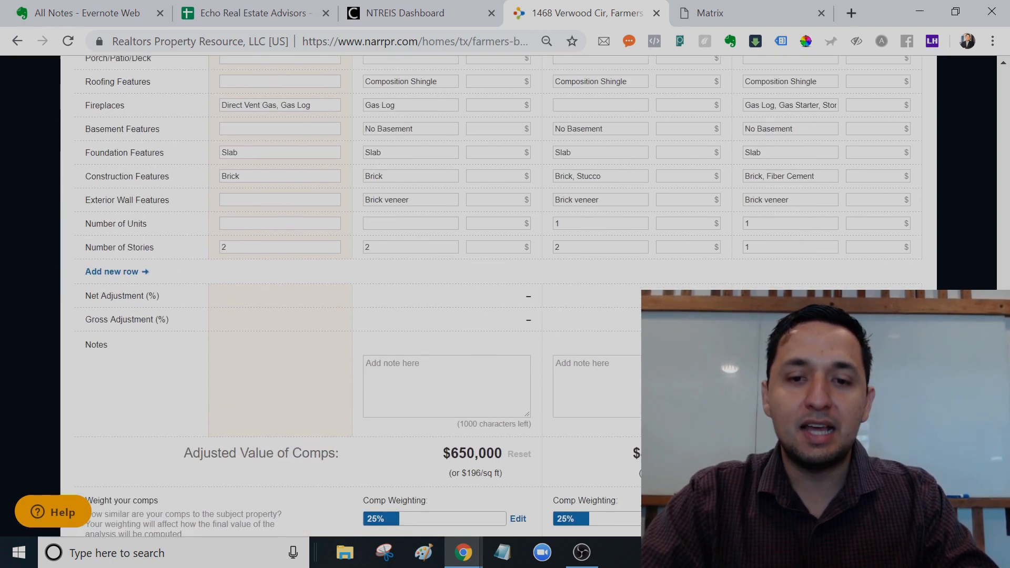
click(446, 377)
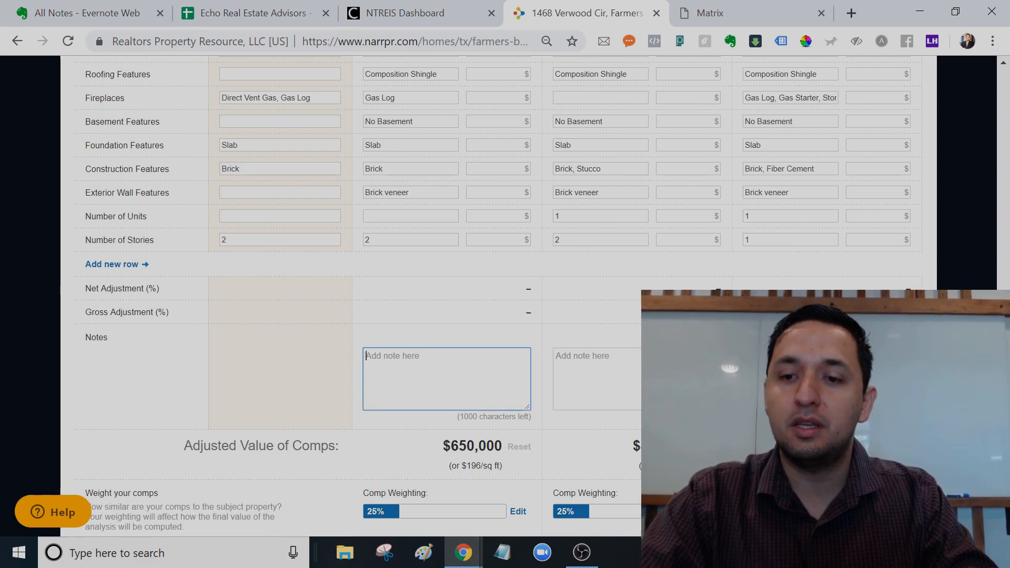
scroll(447, 378, down, 2)
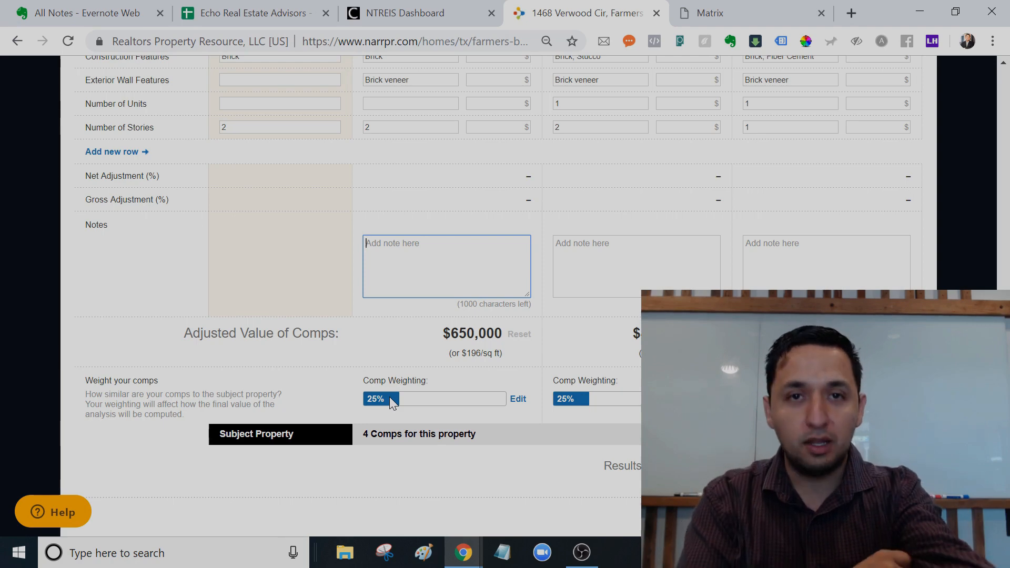
Try weighting the 1st comp at 45% and the 2nd at 30%, and return all comps to equal weighting.
click(517, 401)
click(822, 227)
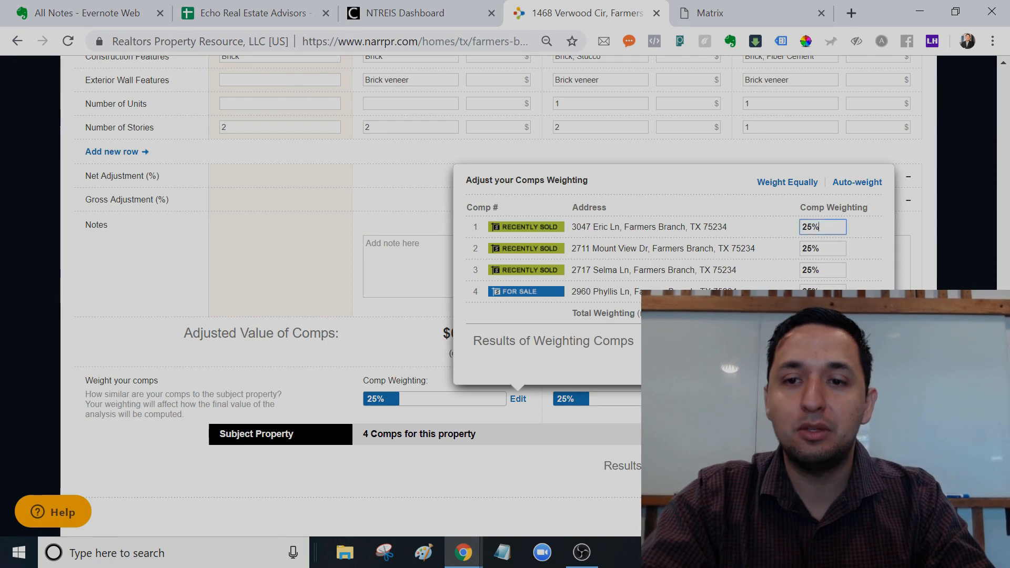
text(45)
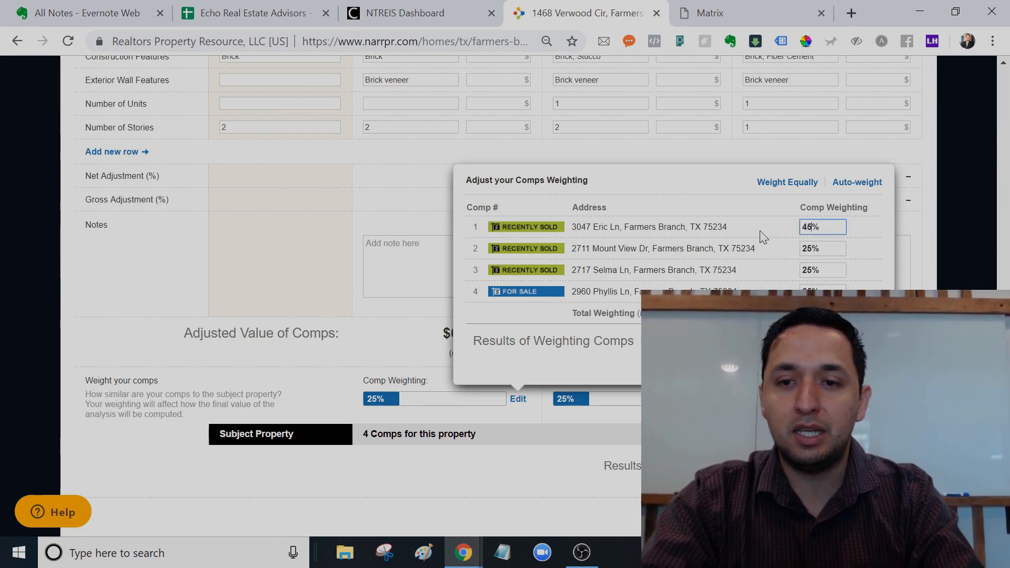
key(Tab)
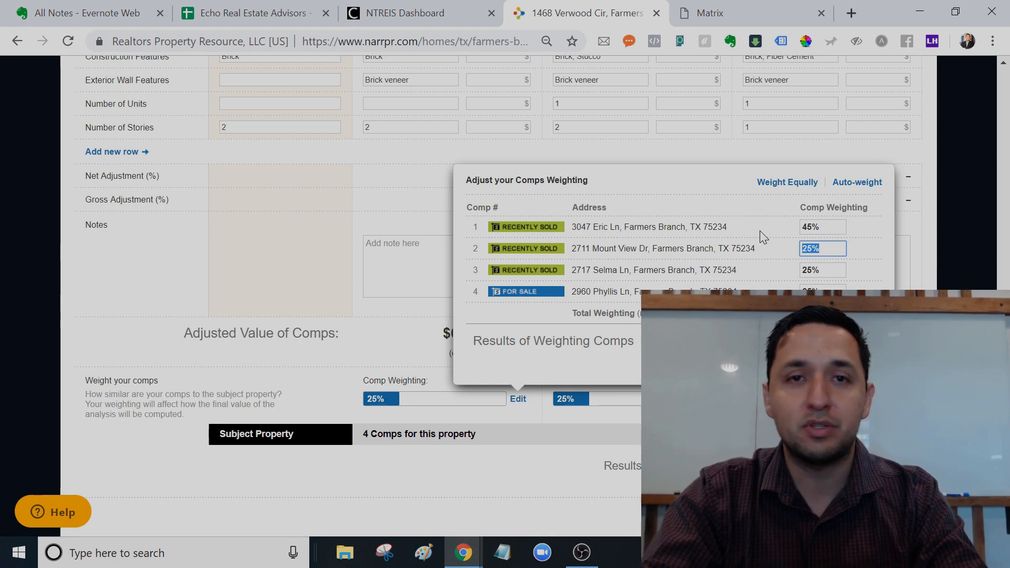
text(30)
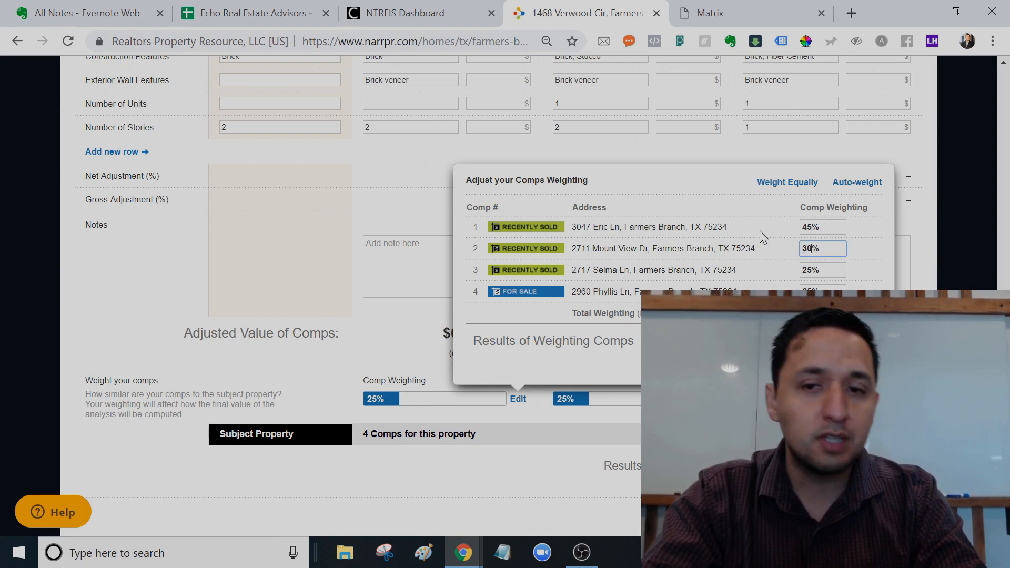
key(Tab)
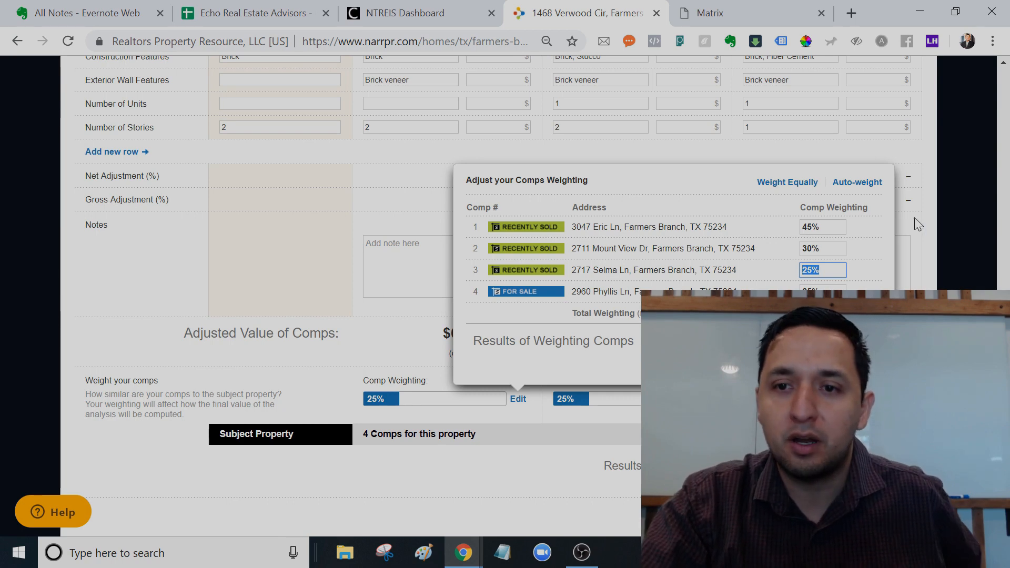
click(800, 184)
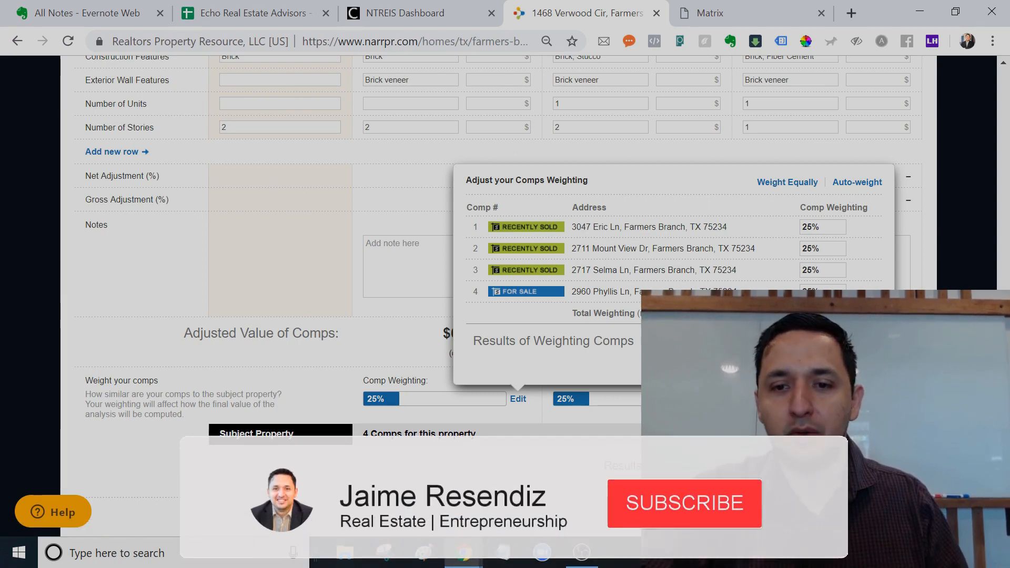
click(822, 365)
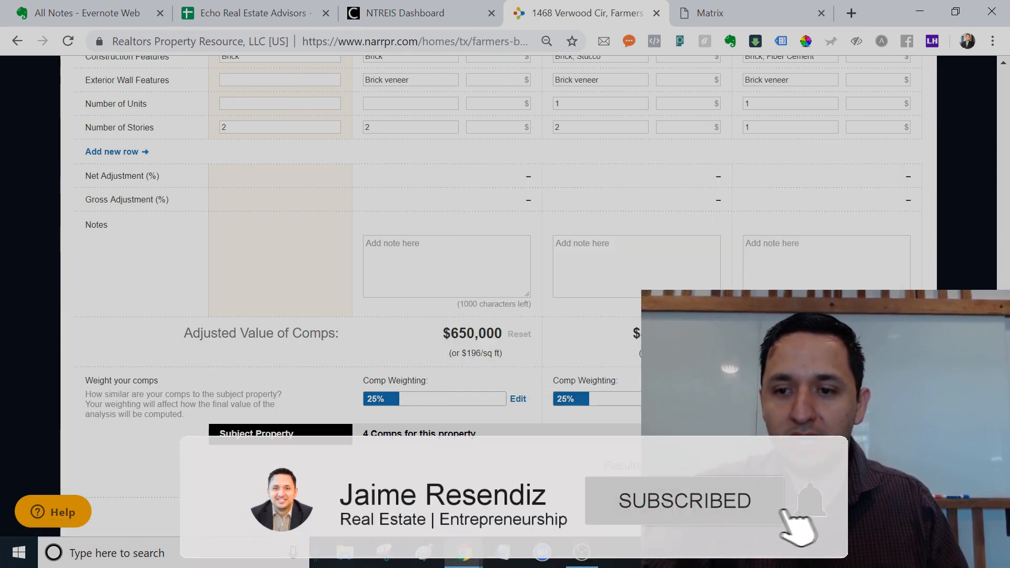
Enter a $10,000 bedrooms adjustment for the 1st comp.
scroll(473, 295, up, 10)
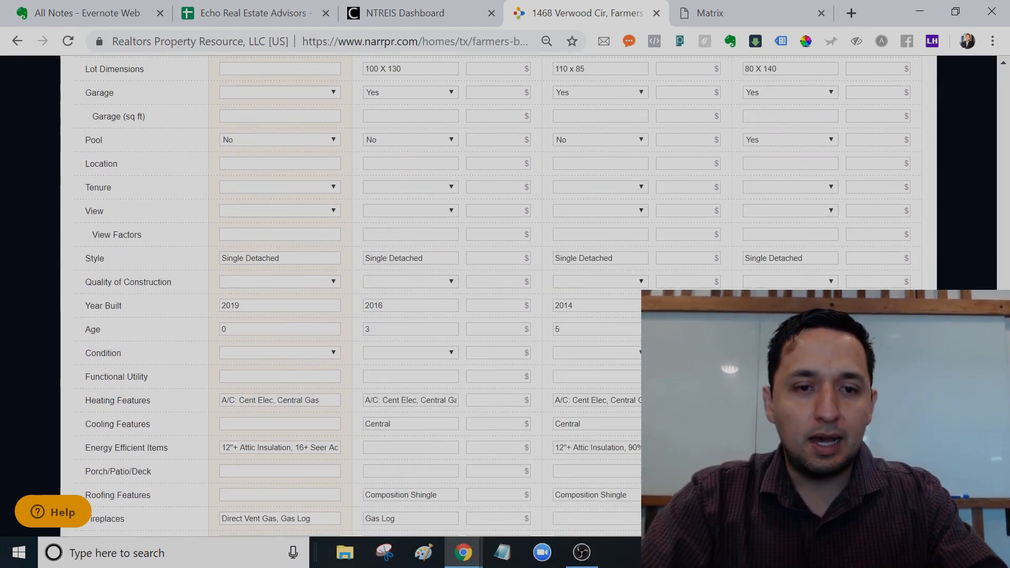
scroll(576, 278, up, 8)
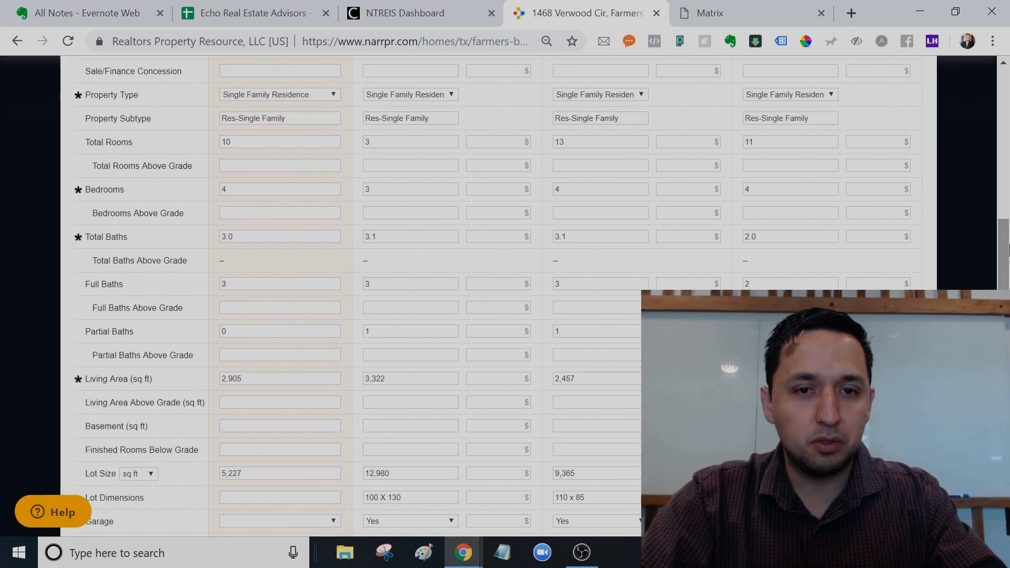
click(485, 189)
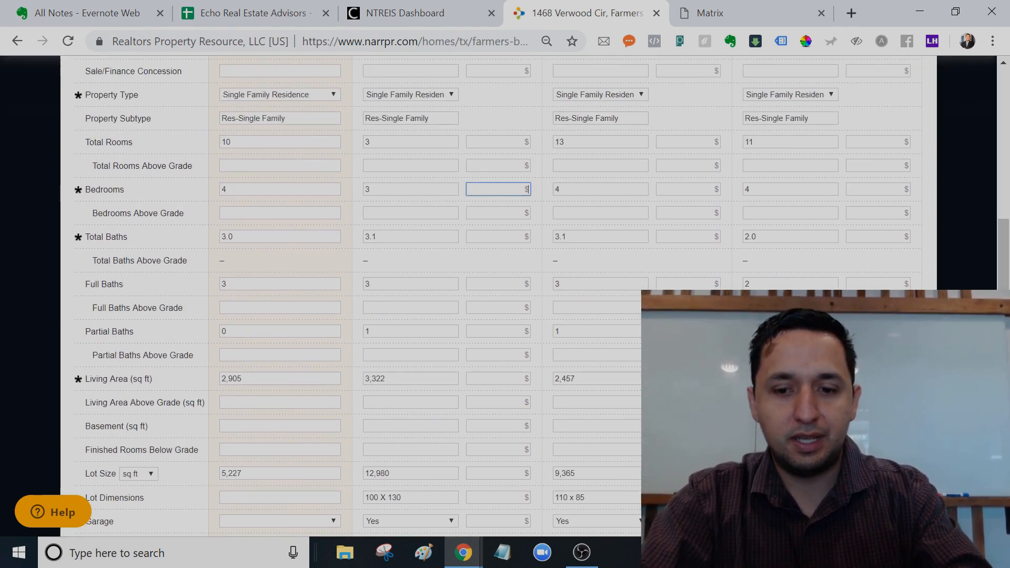
text(10,00)
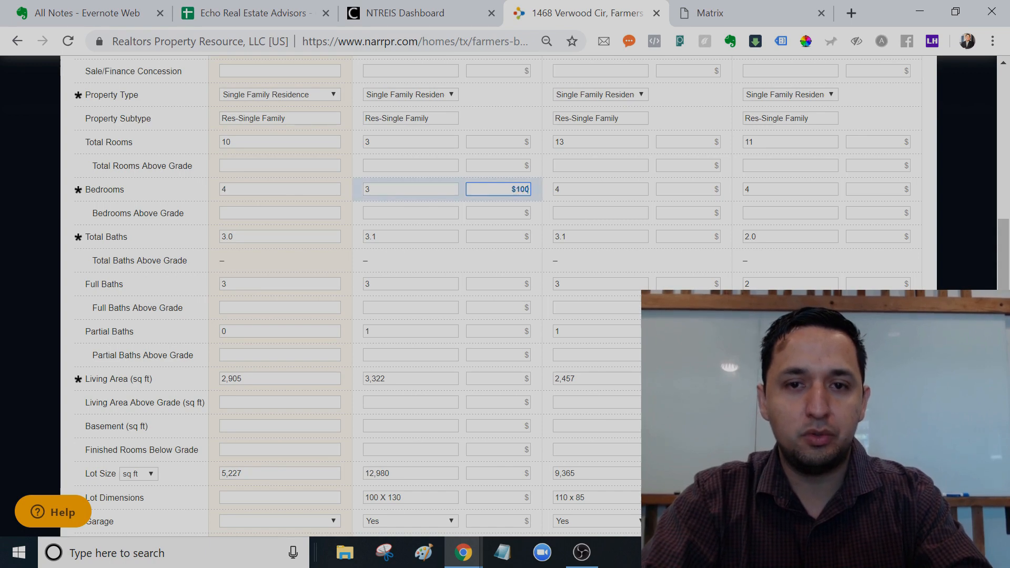
text(0)
key(Tab)
key(Tab)
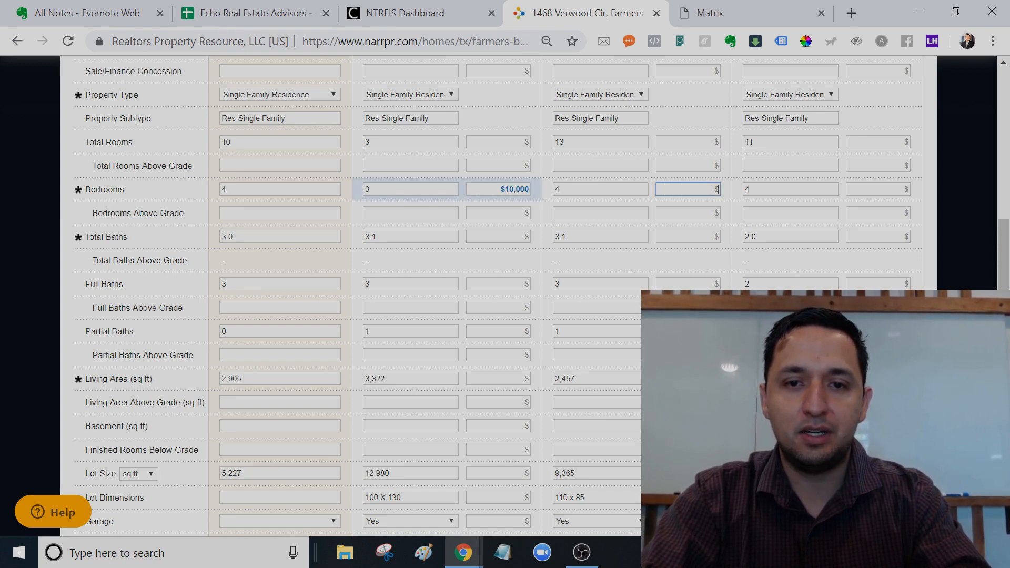
Enter total baths adjustments of $5,000 for the 1st comp and -$5,000 for the 2nd comp.
click(497, 236)
text(50)
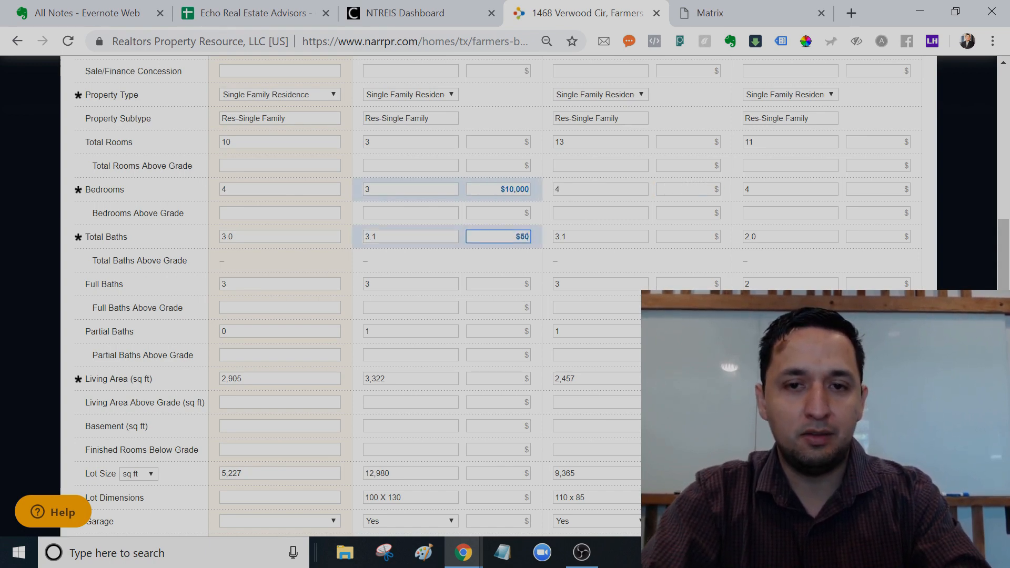
key(Tab)
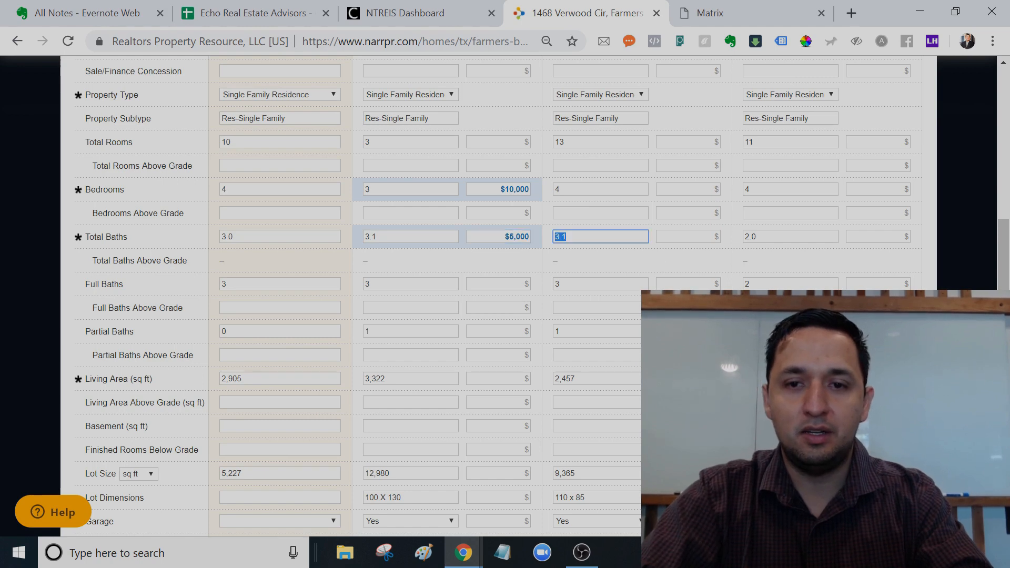
key(Tab)
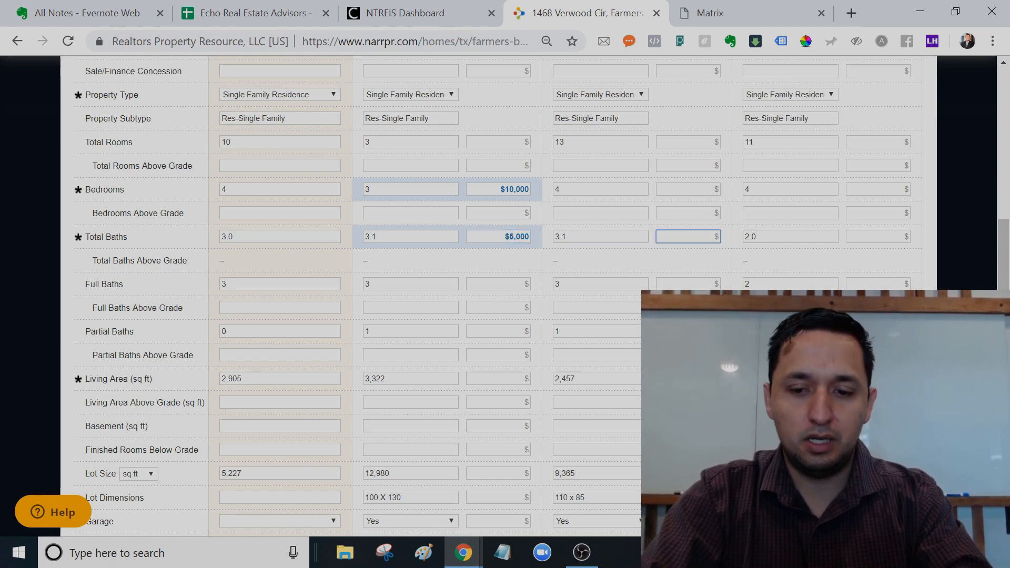
text(500)
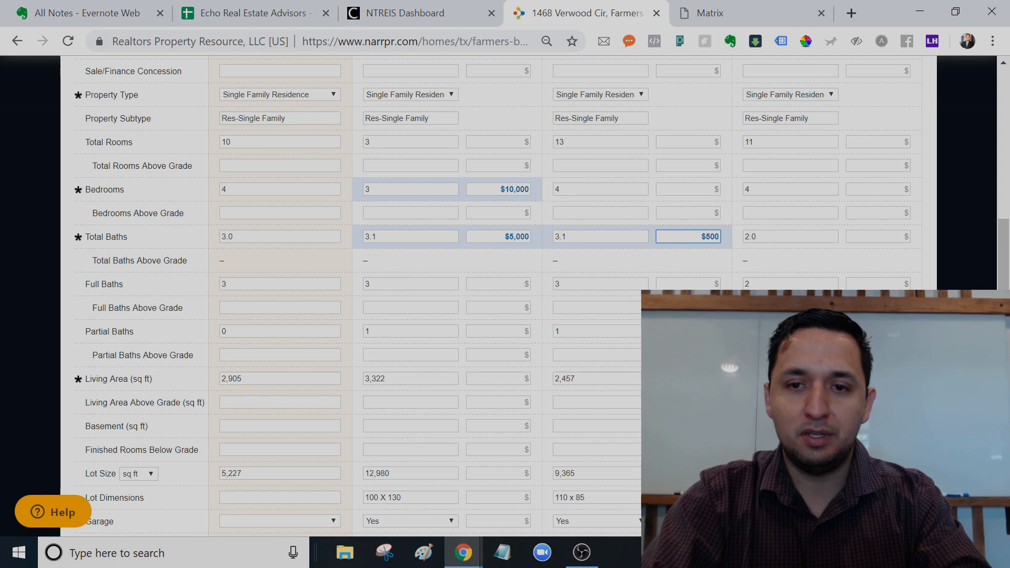
text(0)
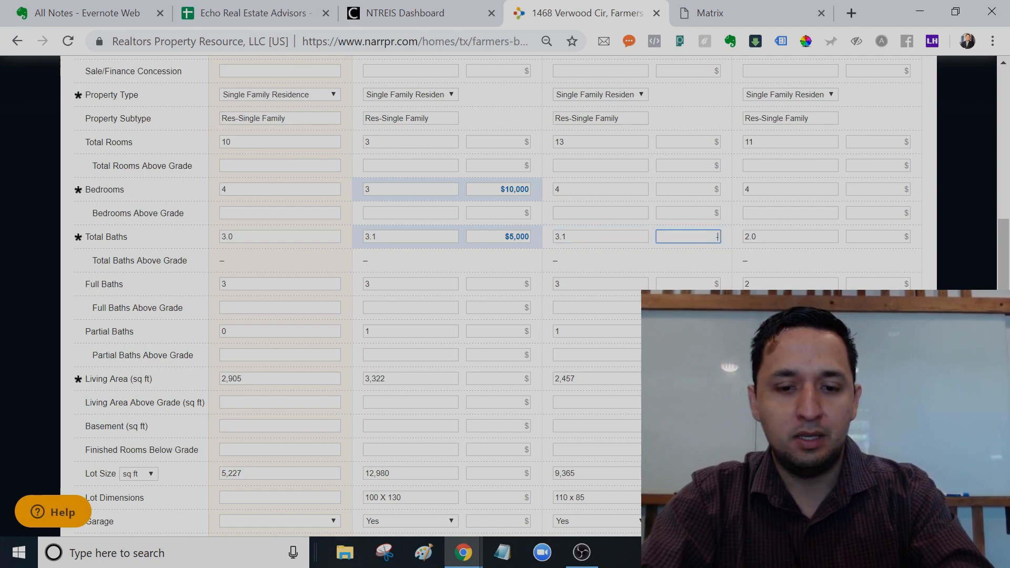
text(-5000)
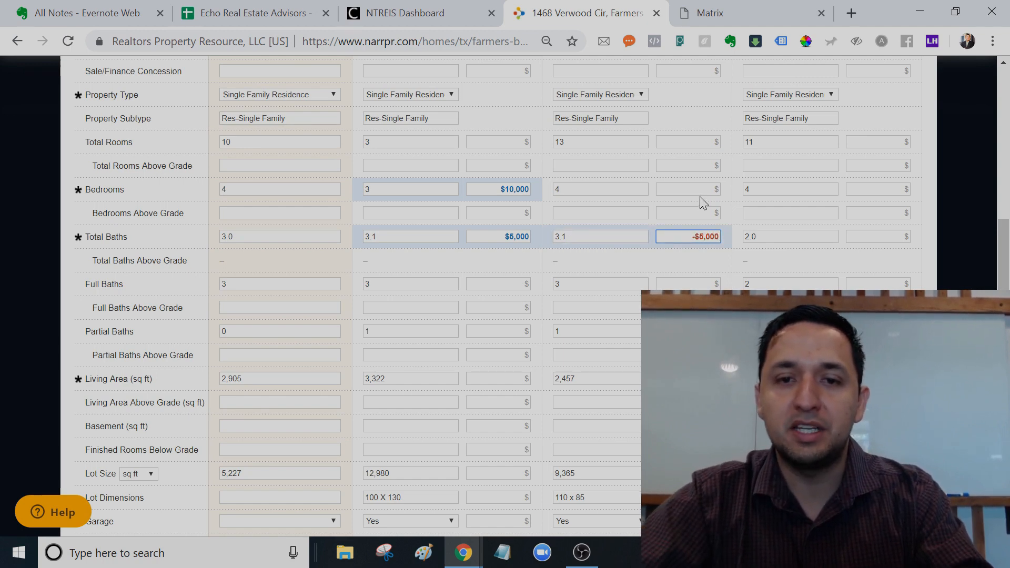
Give the 2nd comp a $3,000 bedrooms adjustment and a $10,000 living area adjustment.
click(717, 188)
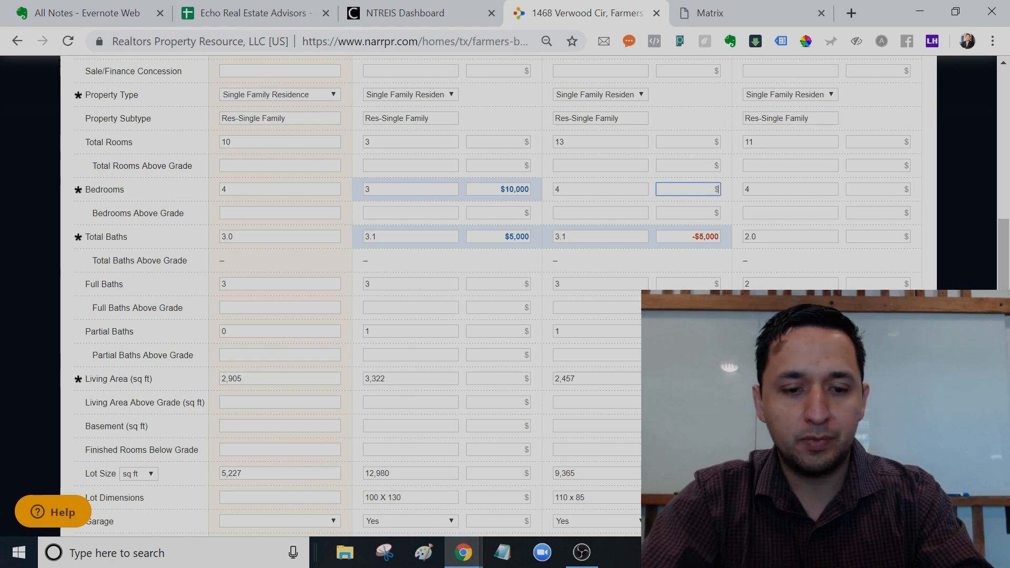
text(300)
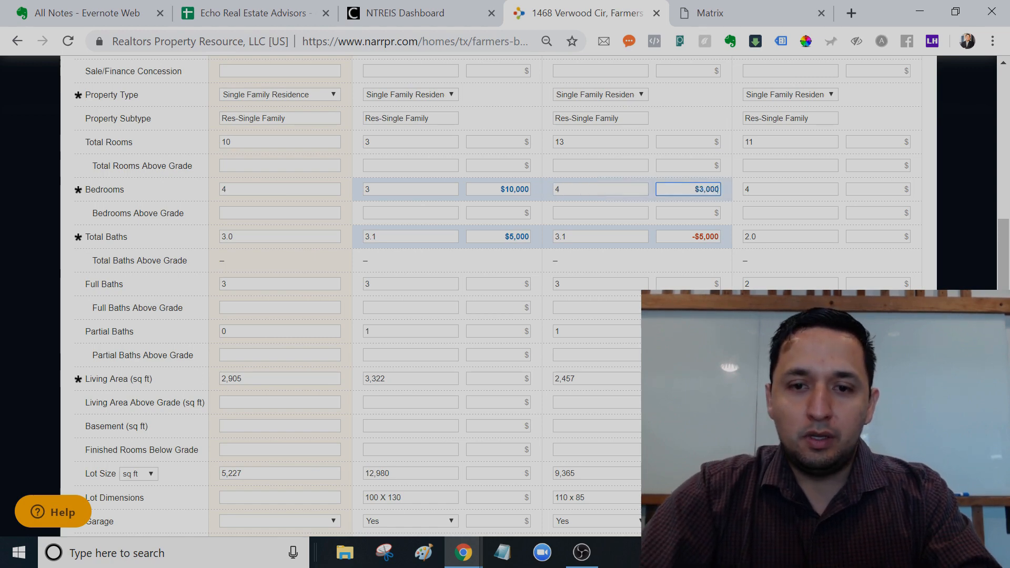
click(688, 379)
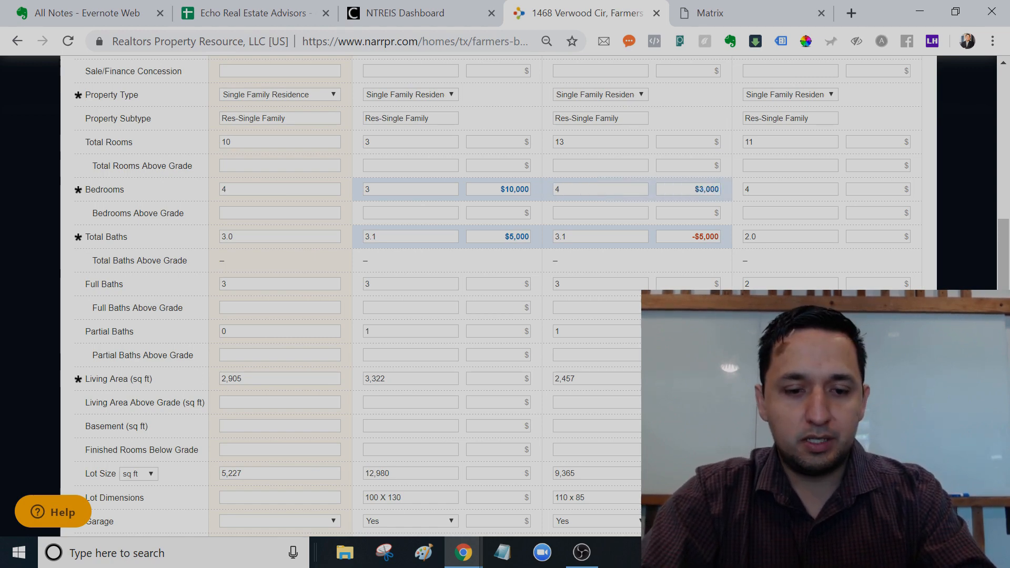
text(10000)
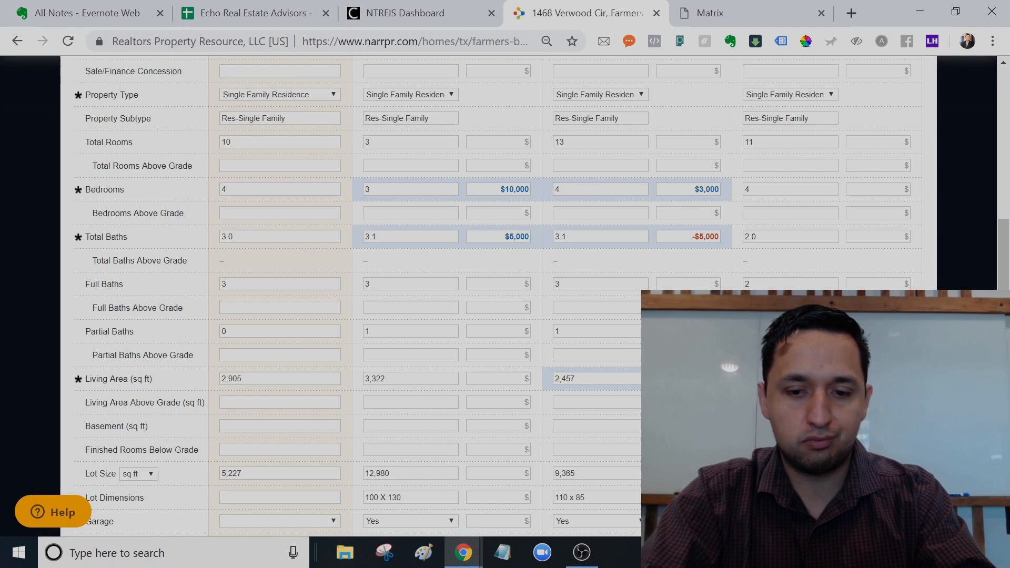
click(280, 402)
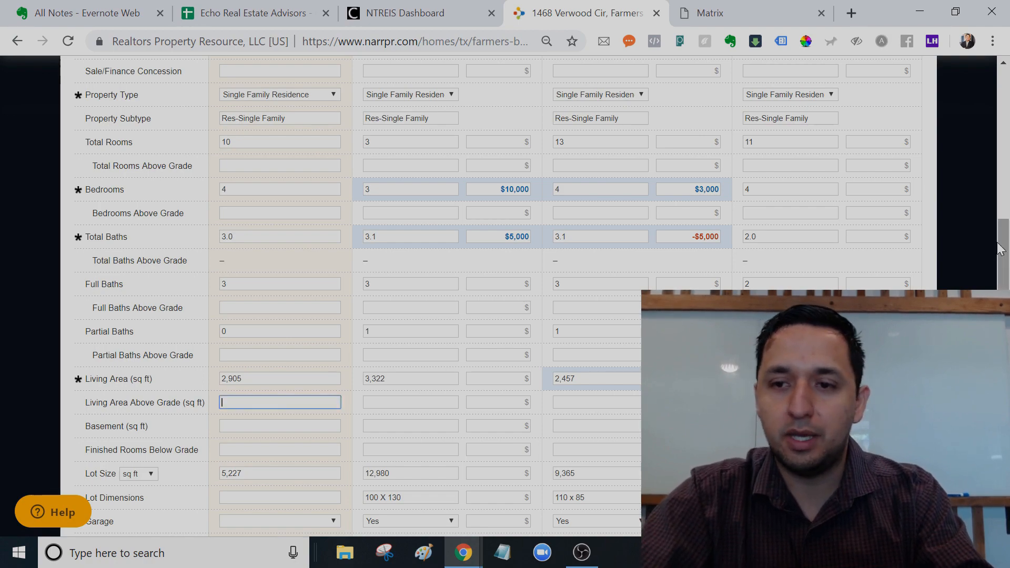
Auto-weight the four comps and save the weighting and adjustments to the Sales Comparison Analysis.
scroll(504, 294, down, 9)
scroll(505, 295, down, 7)
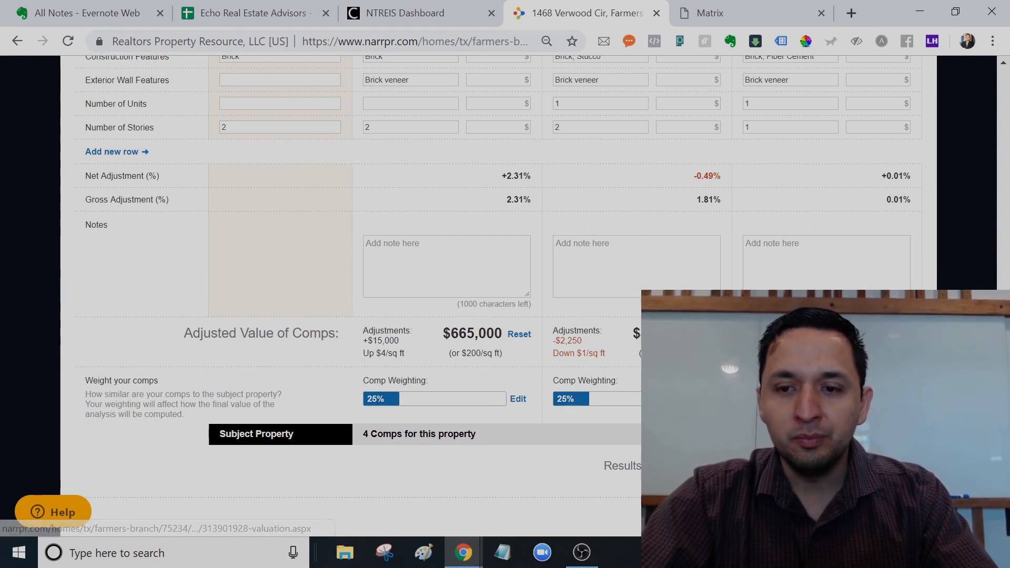
click(708, 399)
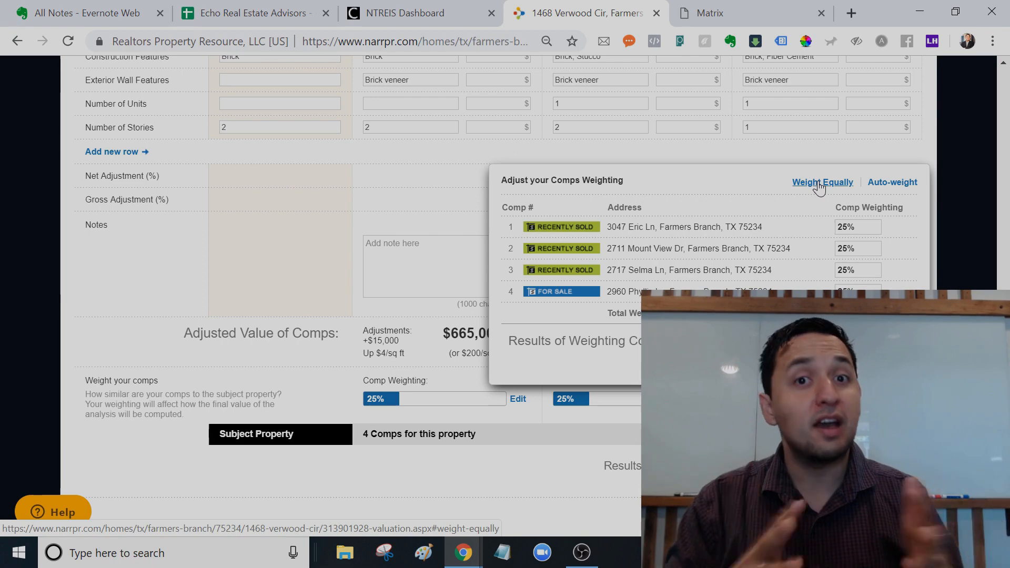
click(885, 188)
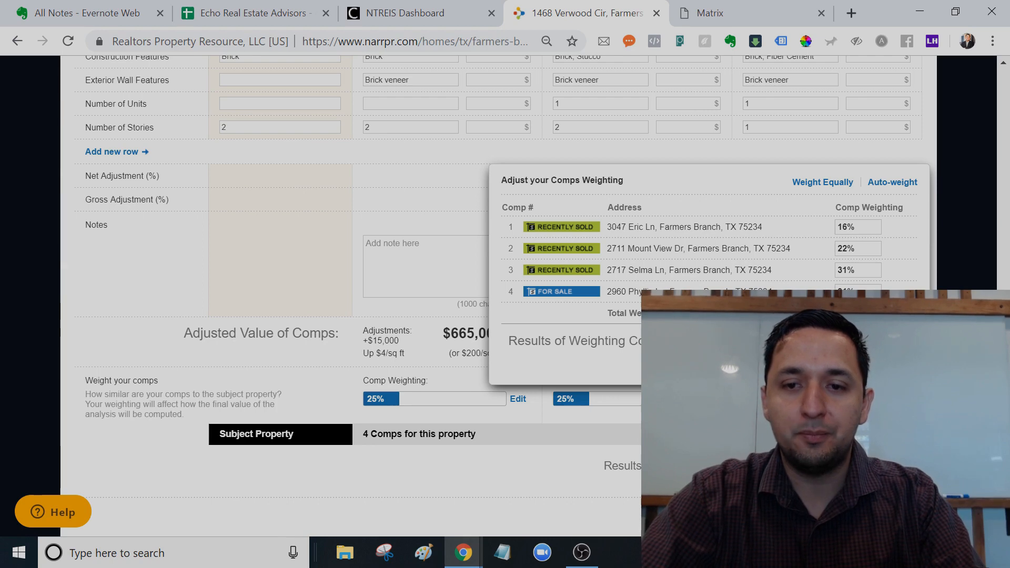
click(893, 367)
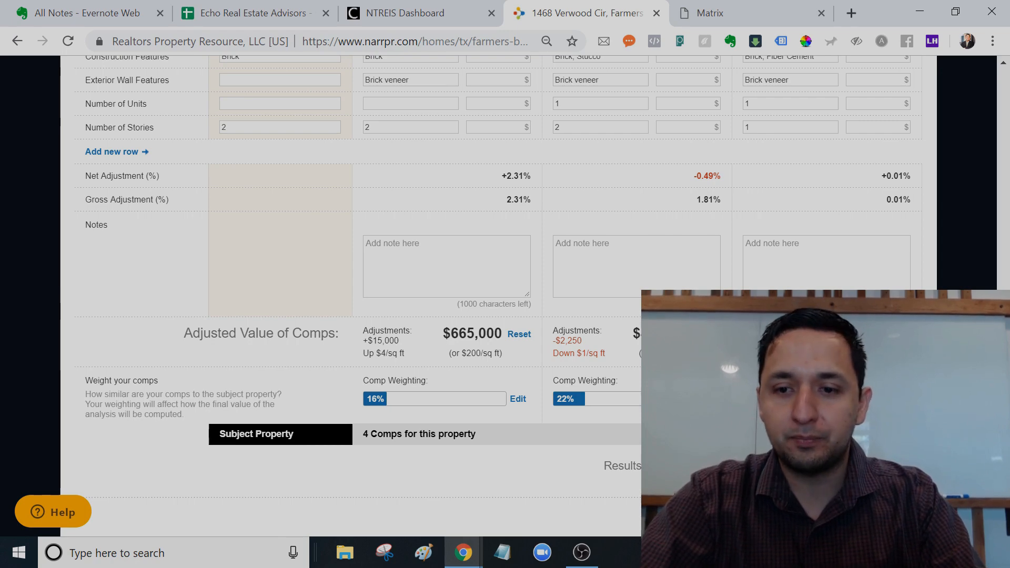
click(873, 518)
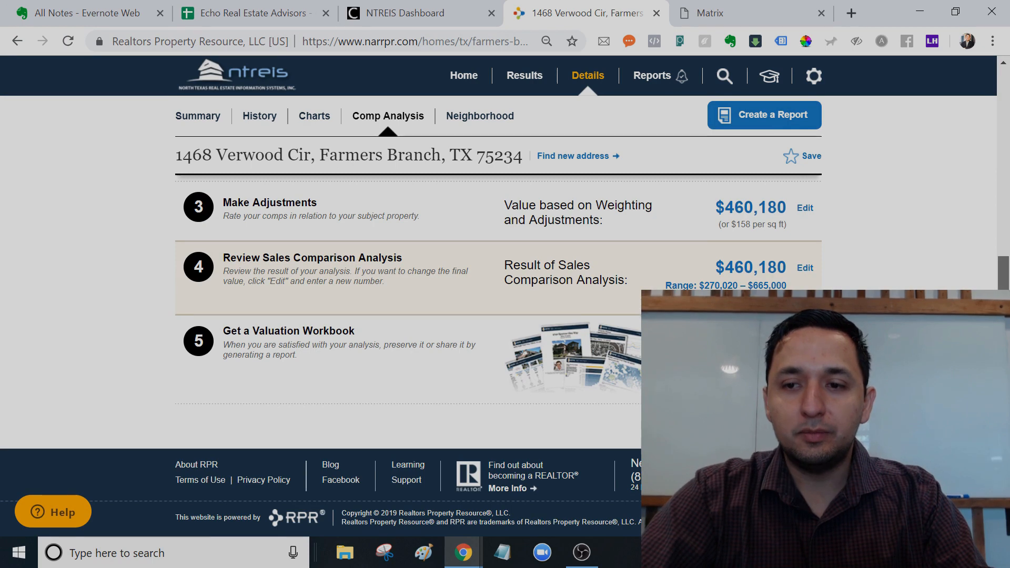
drag(1001, 383, 1002, 314)
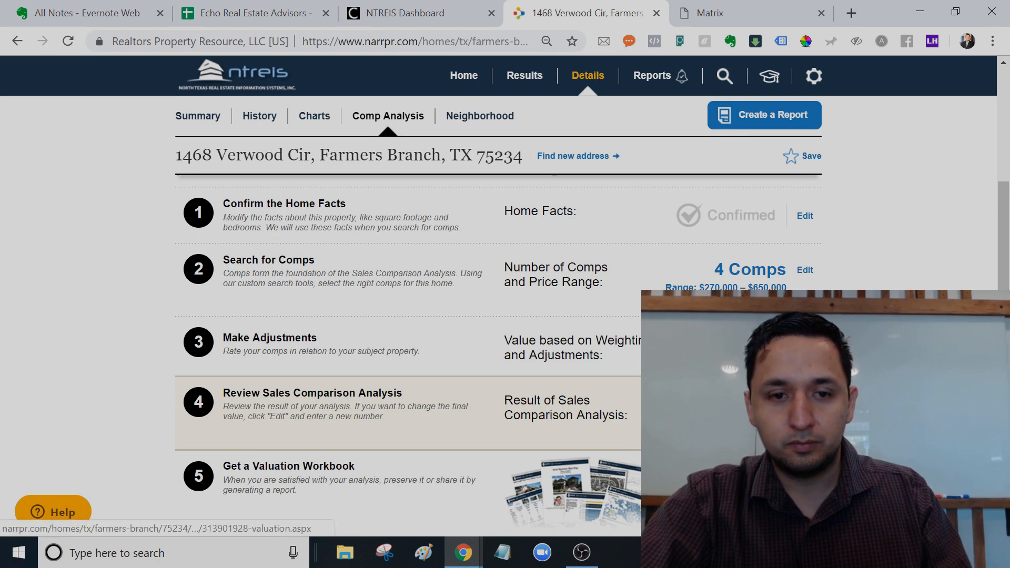
click(805, 403)
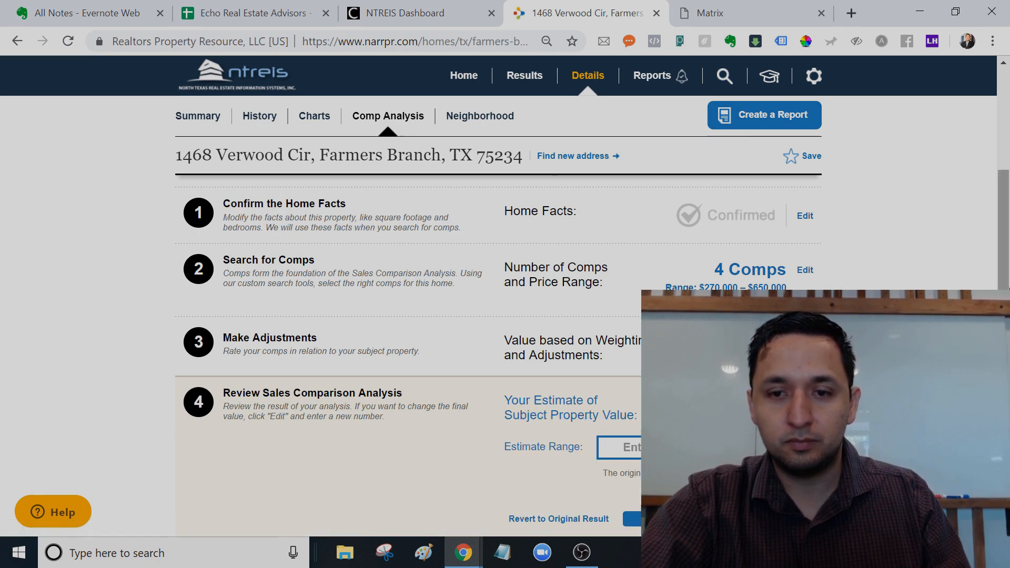
drag(1003, 363, 1003, 405)
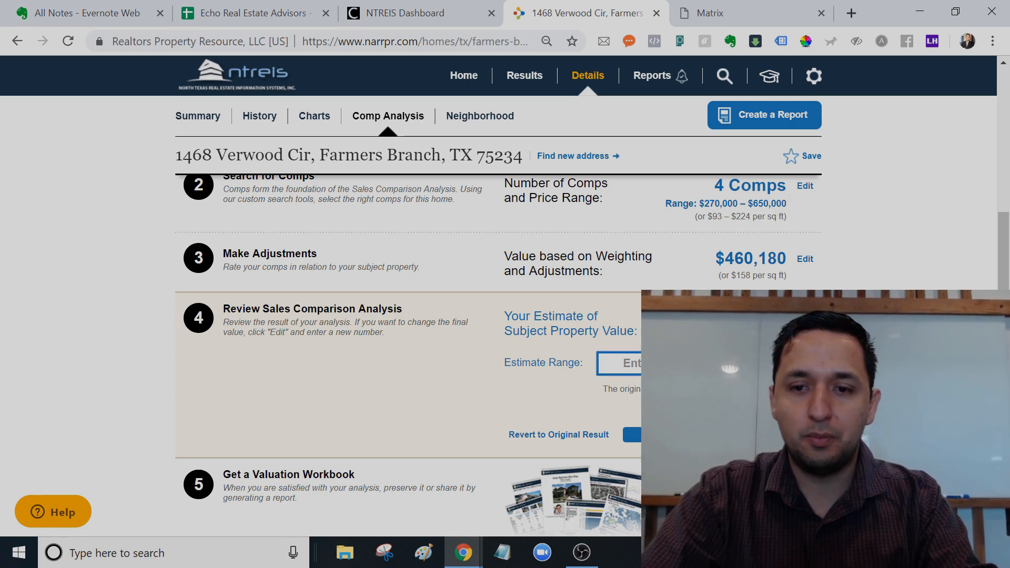
click(679, 434)
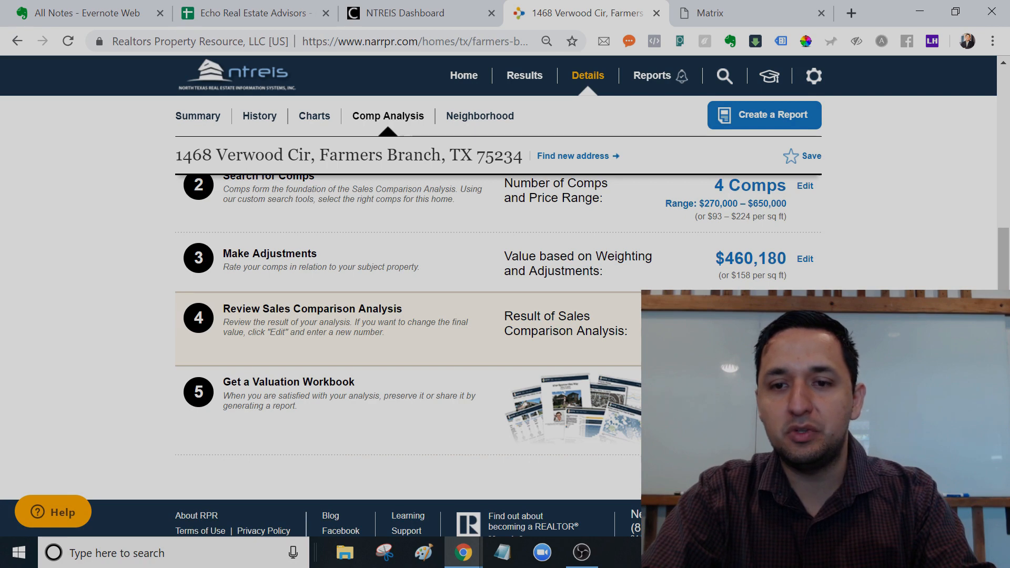
Override the Sales Comparison Analysis result with a custom estimate of the subject property's value and start a Valuation Workbook report.
click(805, 319)
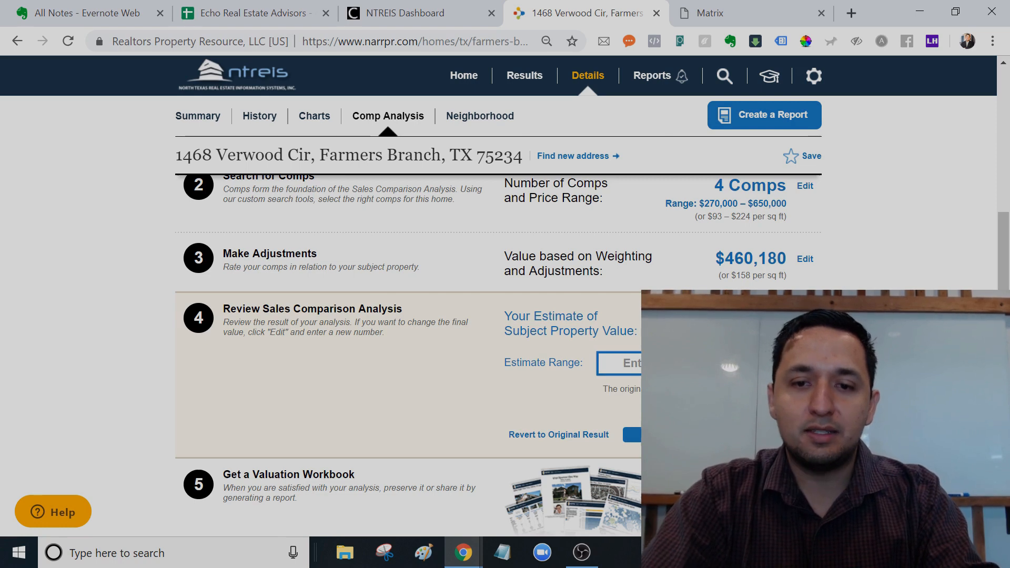
click(650, 363)
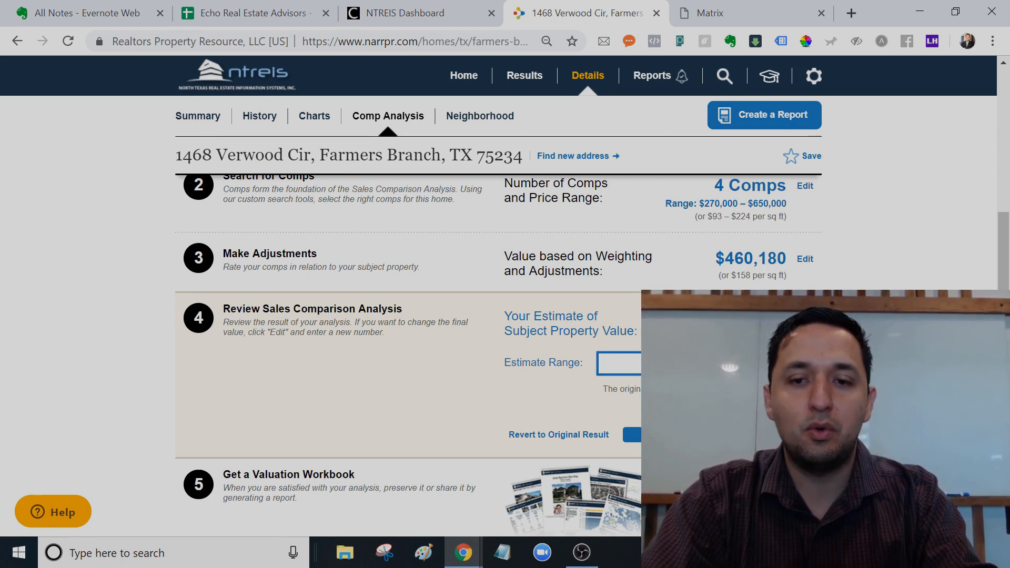
text(4)
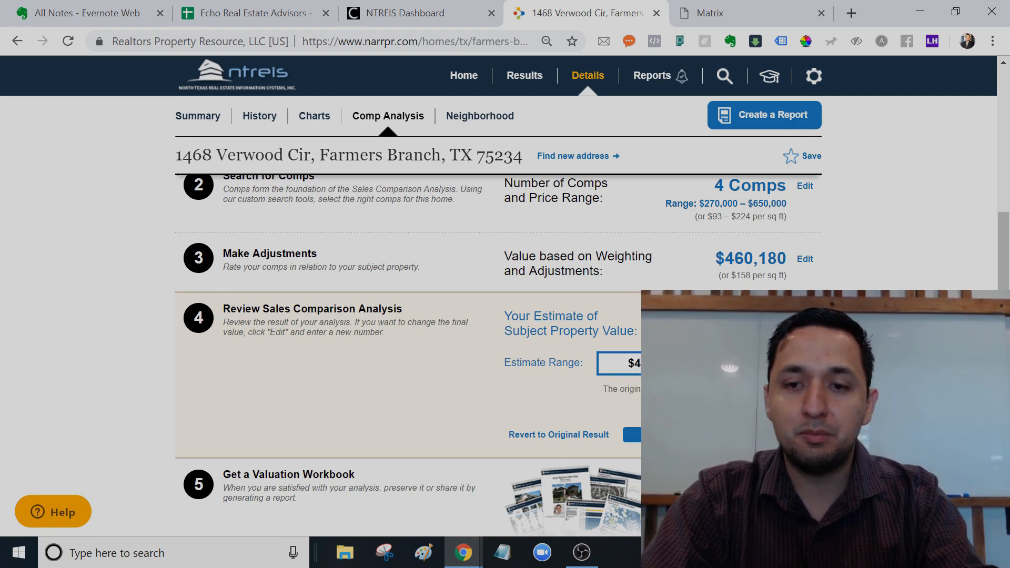
click(668, 435)
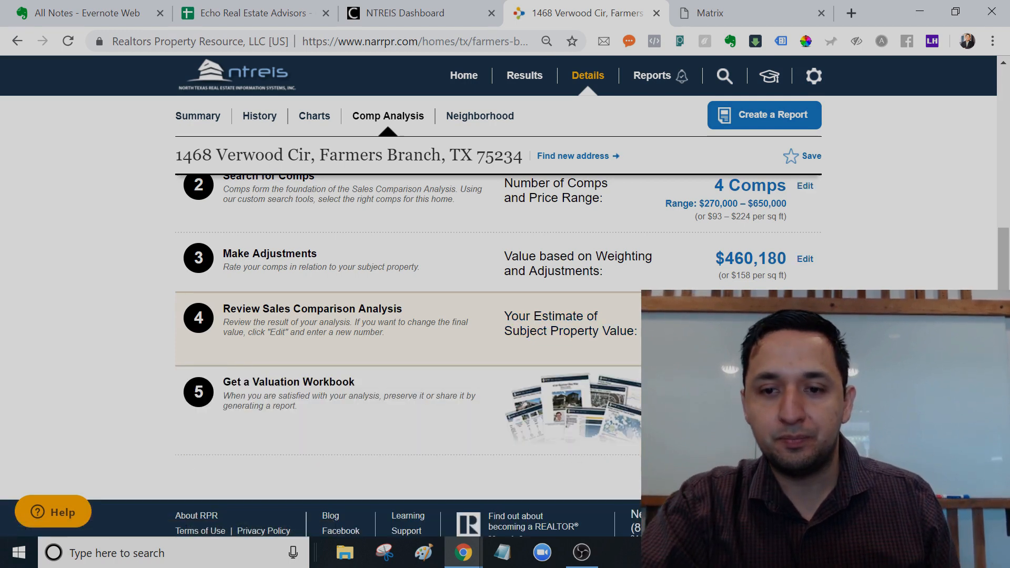
click(749, 404)
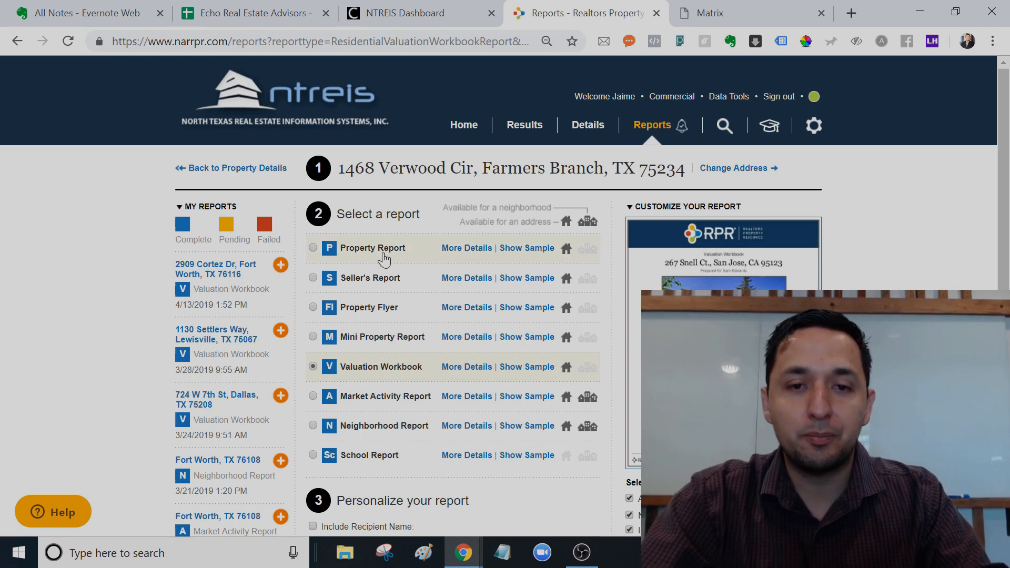
Look through the sample pages of the Property Report.
click(526, 249)
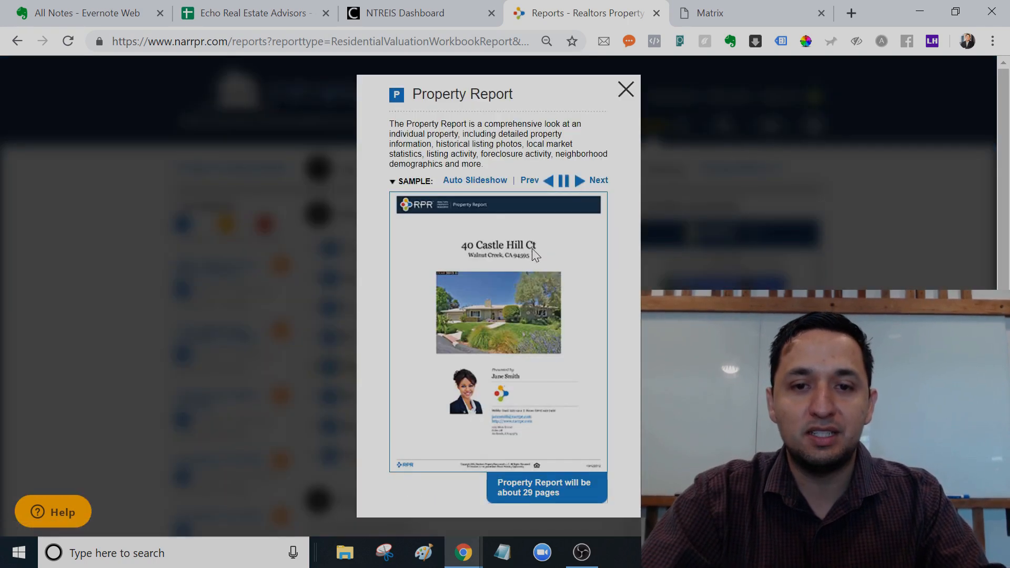
click(579, 183)
click(579, 183)
click(579, 181)
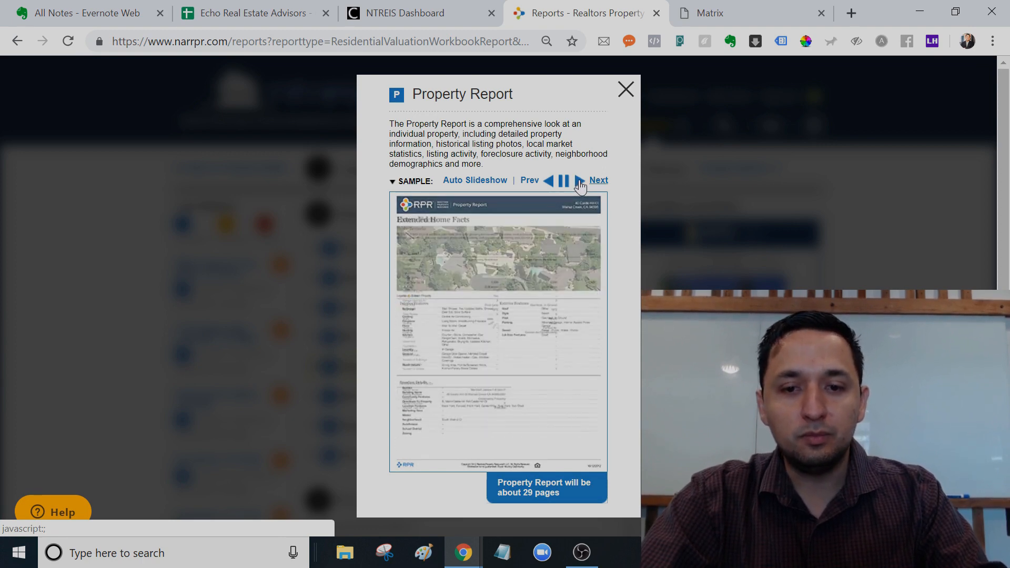
click(579, 183)
click(579, 182)
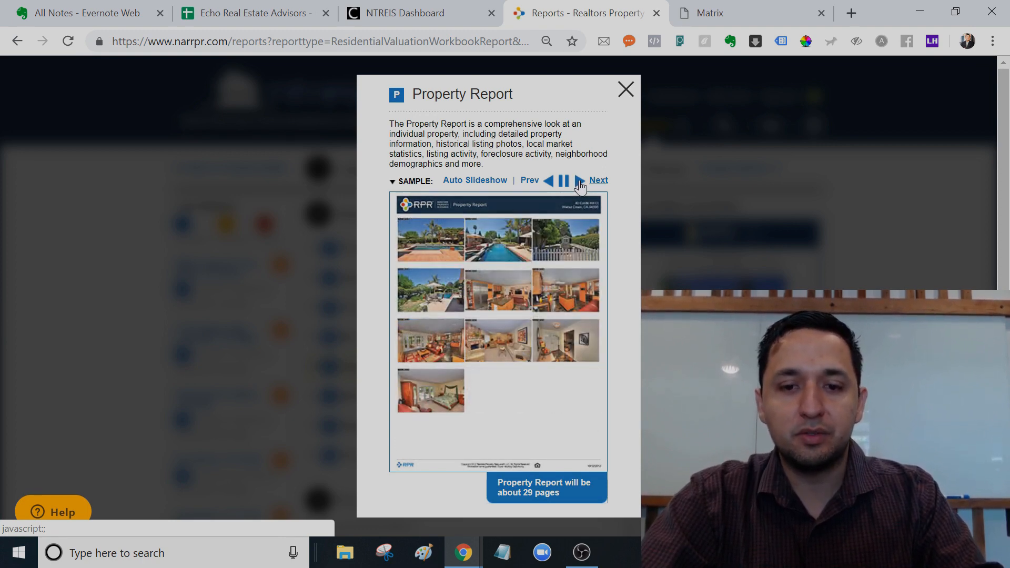
click(579, 182)
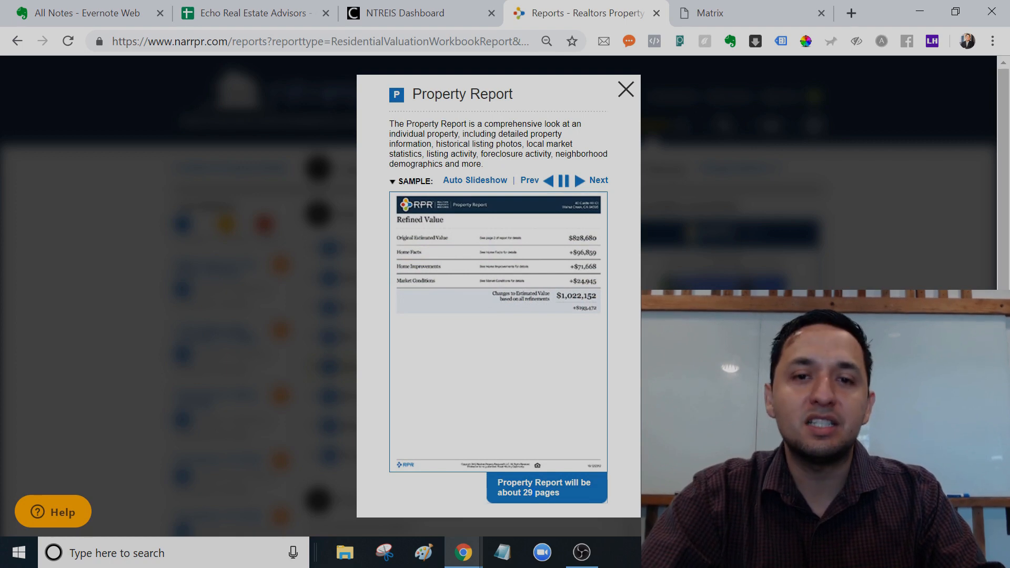
click(626, 89)
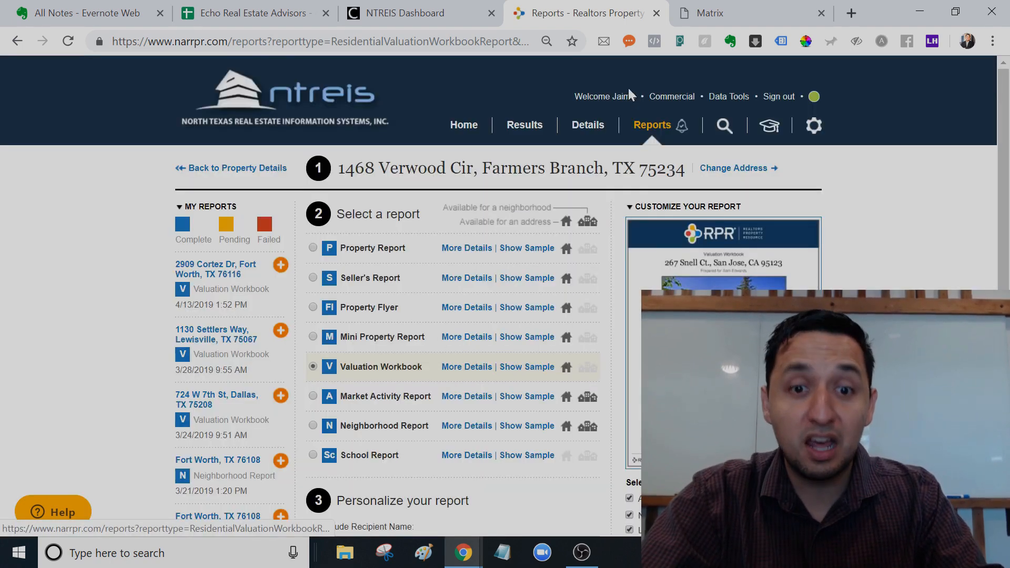
View the samples of the Seller's Report and the Valuation Workbook.
click(526, 278)
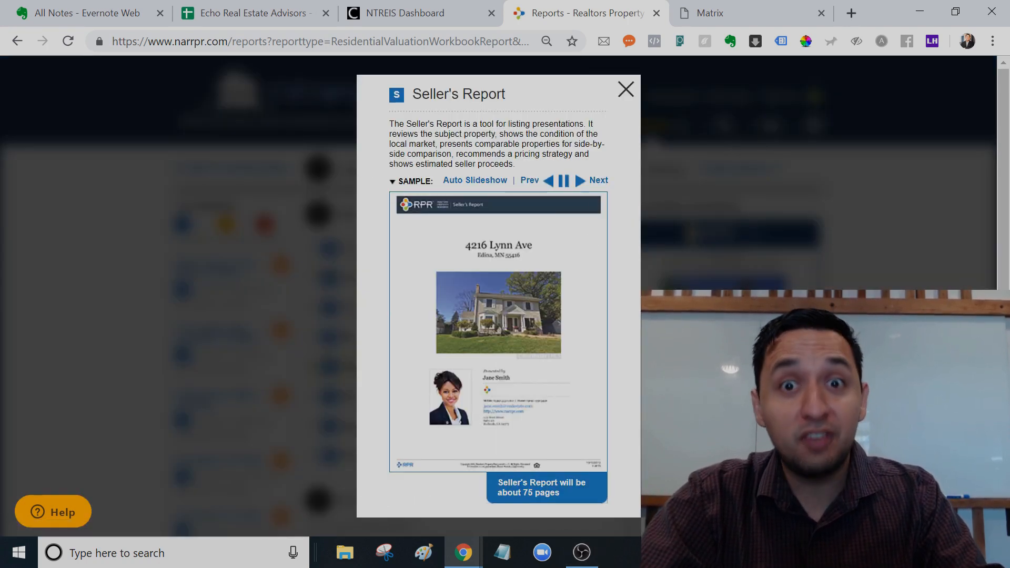
click(626, 90)
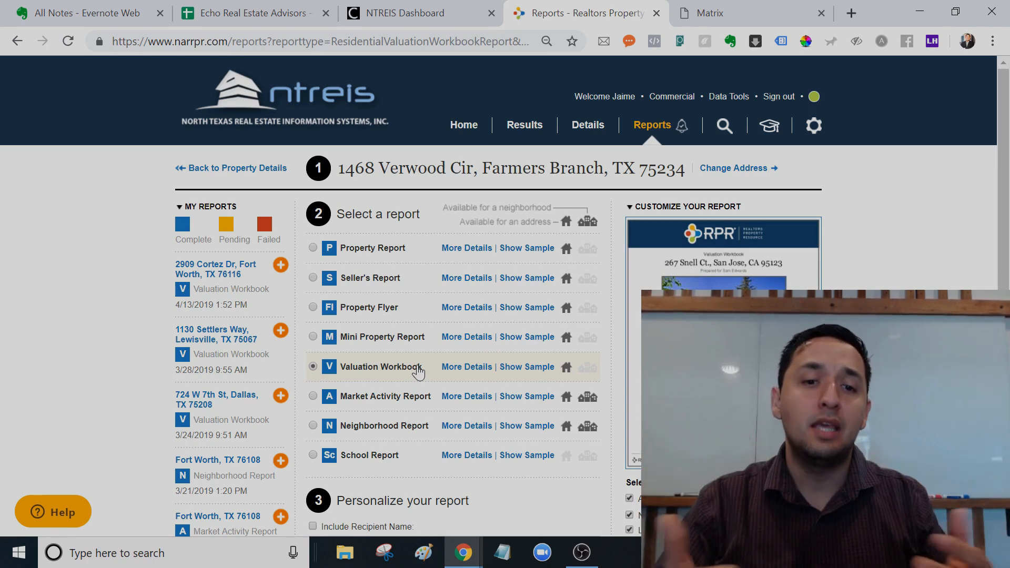
click(520, 371)
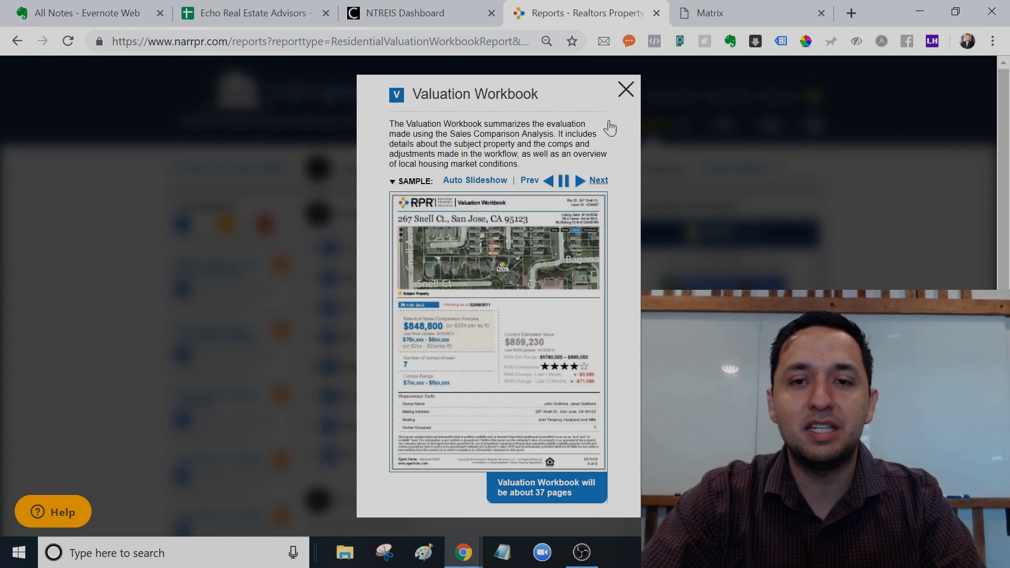
click(624, 92)
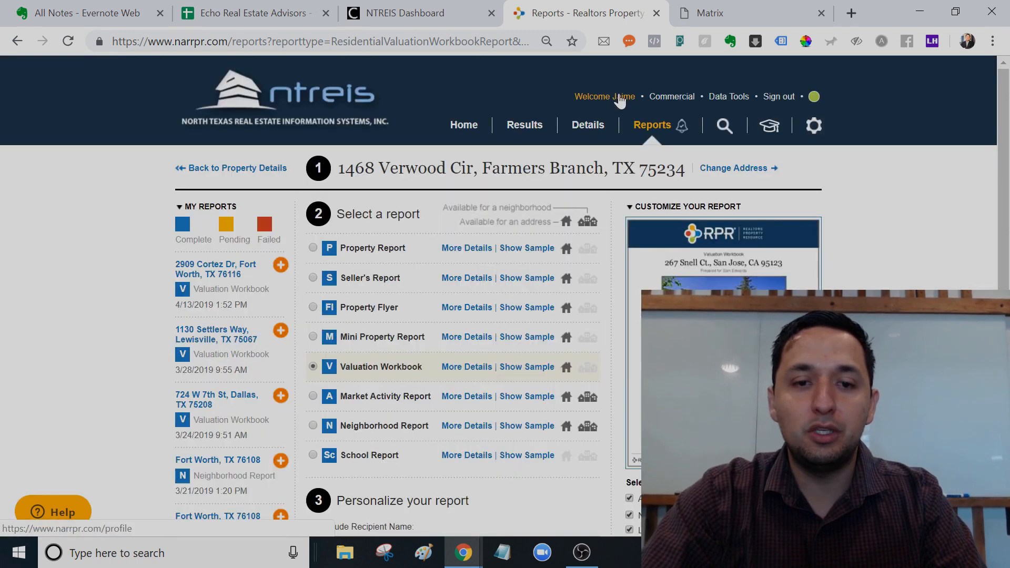
Expand the Valuation Workbook's report elements and exclude Home Facts and Extended Property Facts.
click(463, 369)
click(1008, 253)
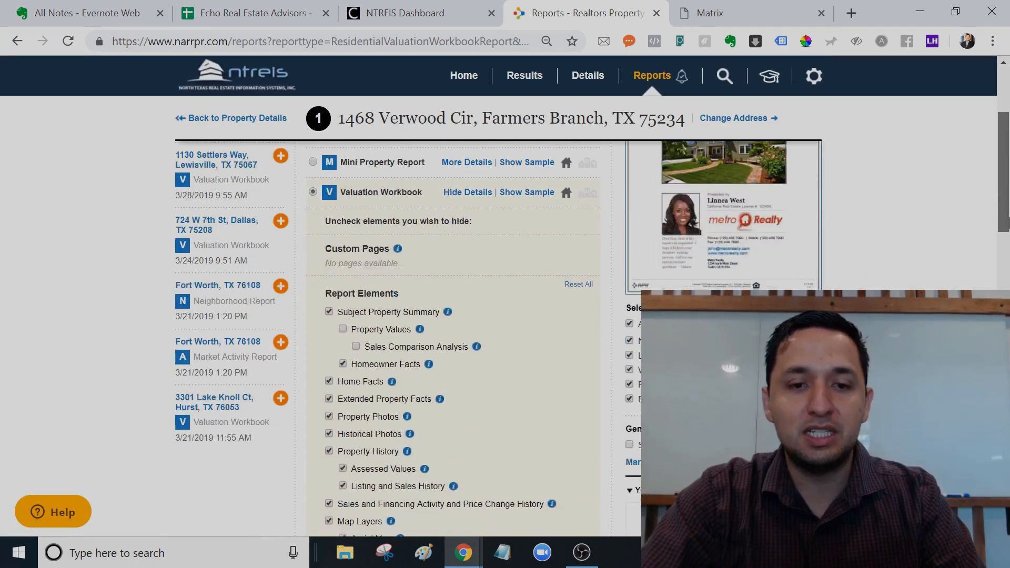
mouse_move(1008, 263)
mouse_down()
mouse_move(1007, 332)
mouse_move(1006, 248)
mouse_up()
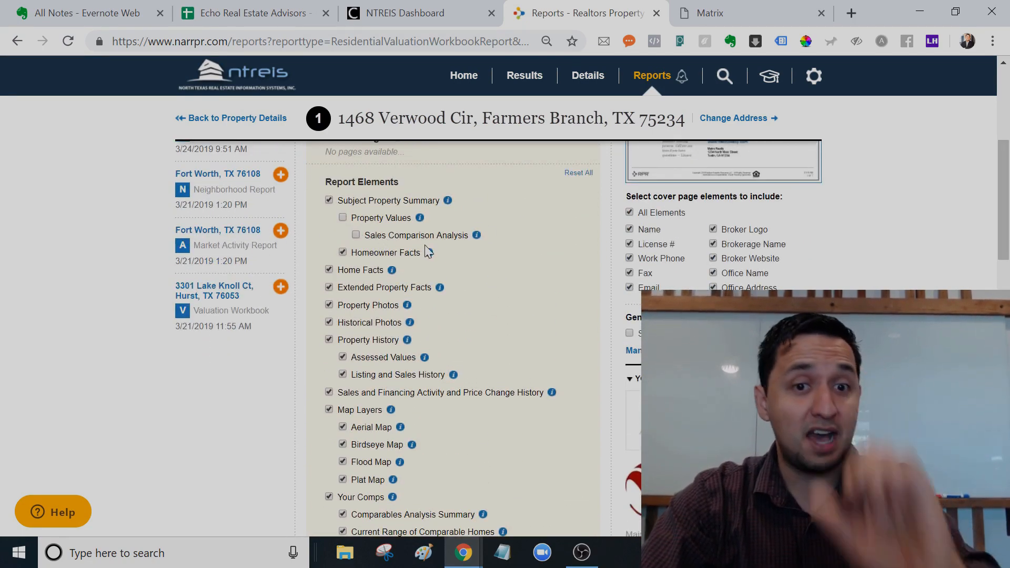
mouse_move(393, 273)
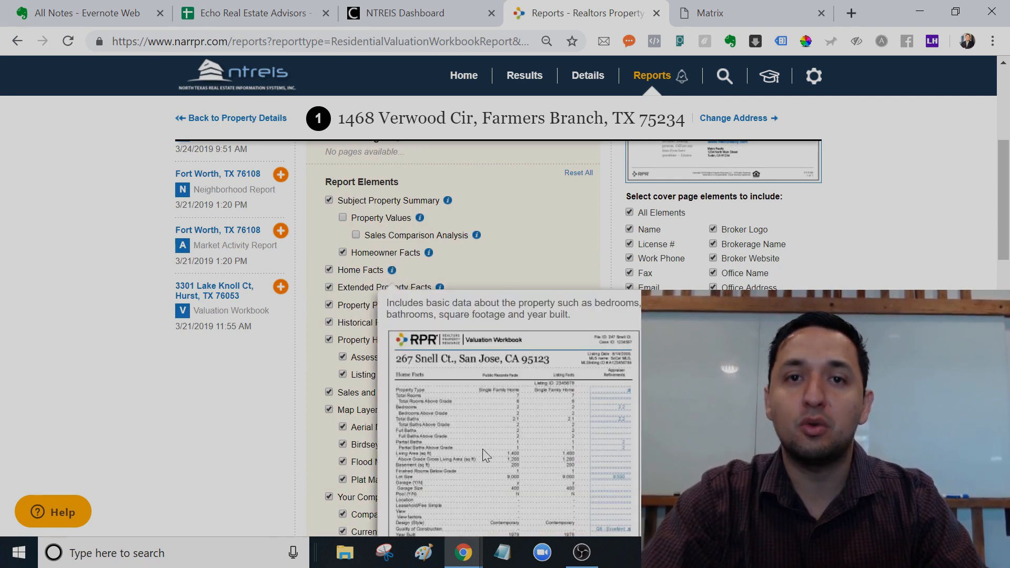
click(355, 272)
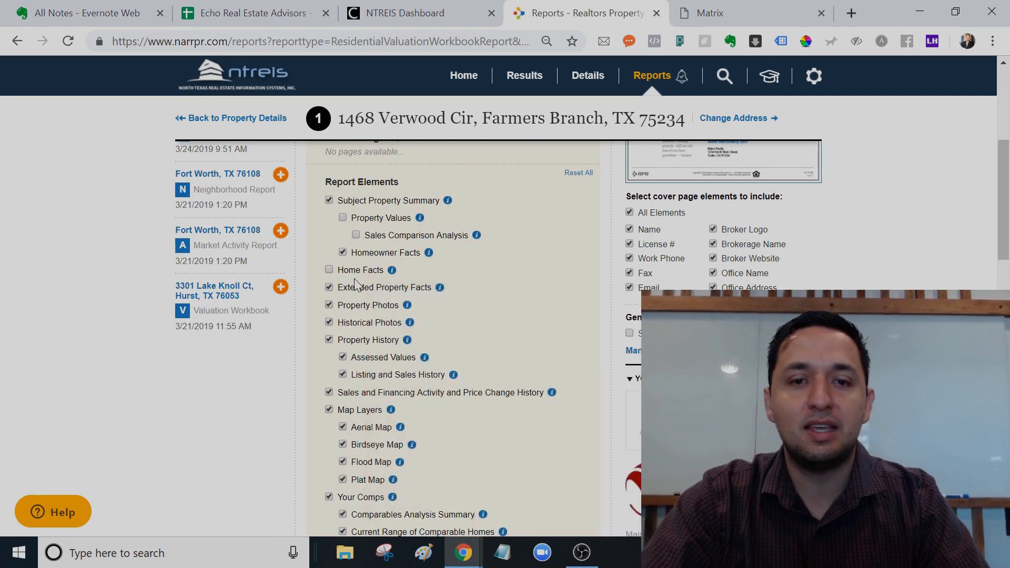
mouse_move(441, 292)
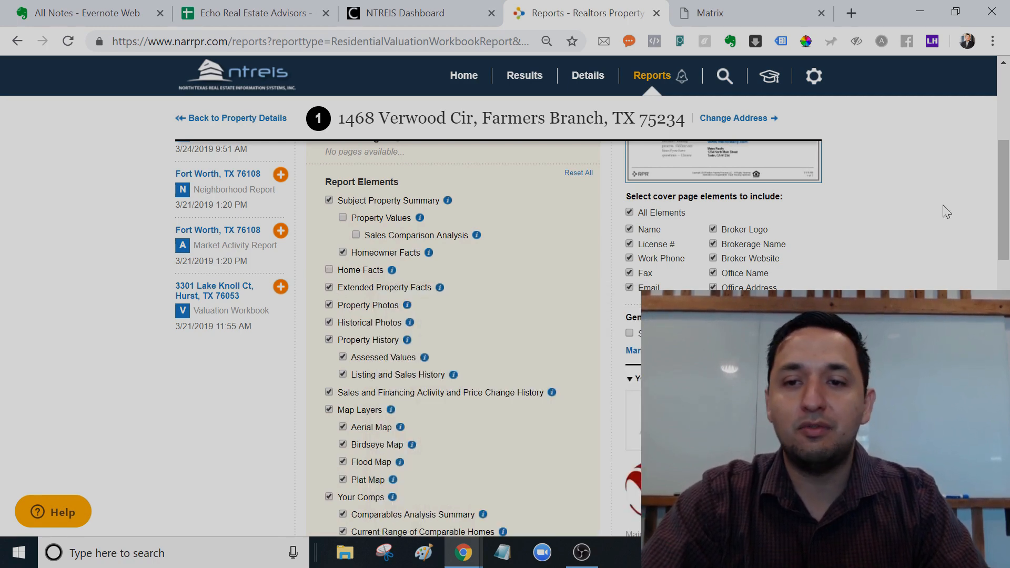
drag(1008, 225, 1009, 230)
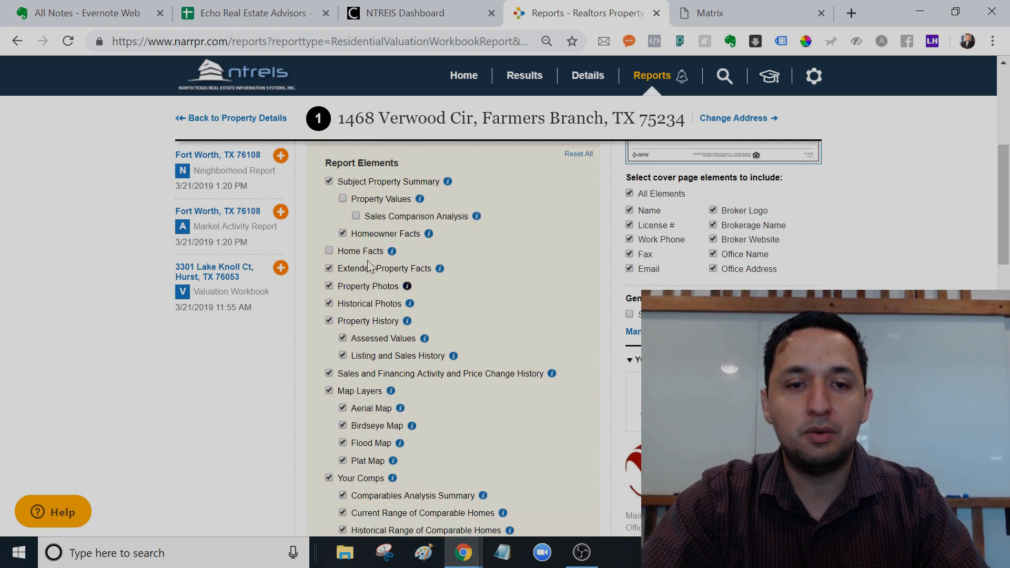
click(331, 270)
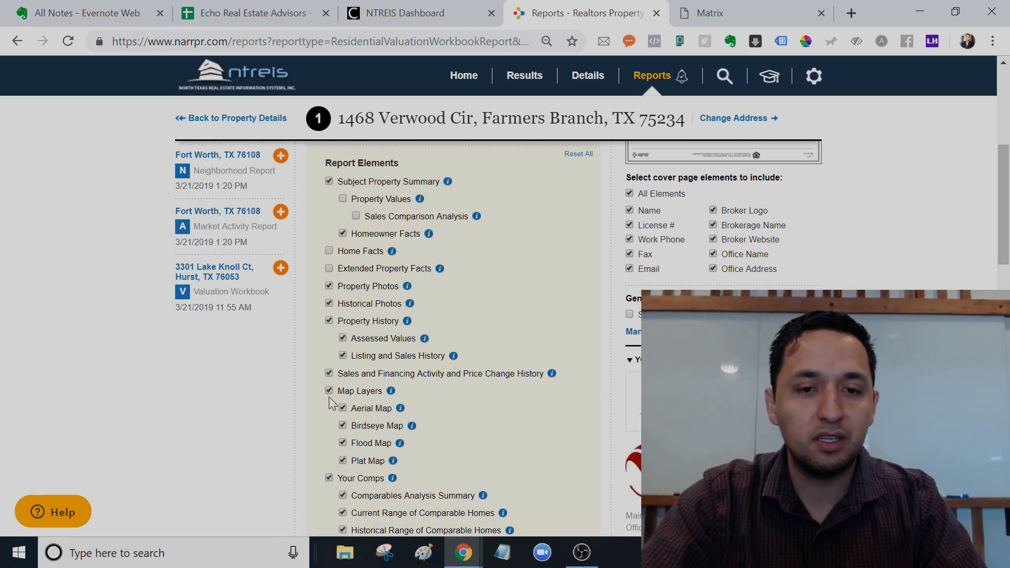
Exclude the Local Market Conditions Summary and its sub-elements from the Valuation Workbook.
drag(1003, 211, 1002, 297)
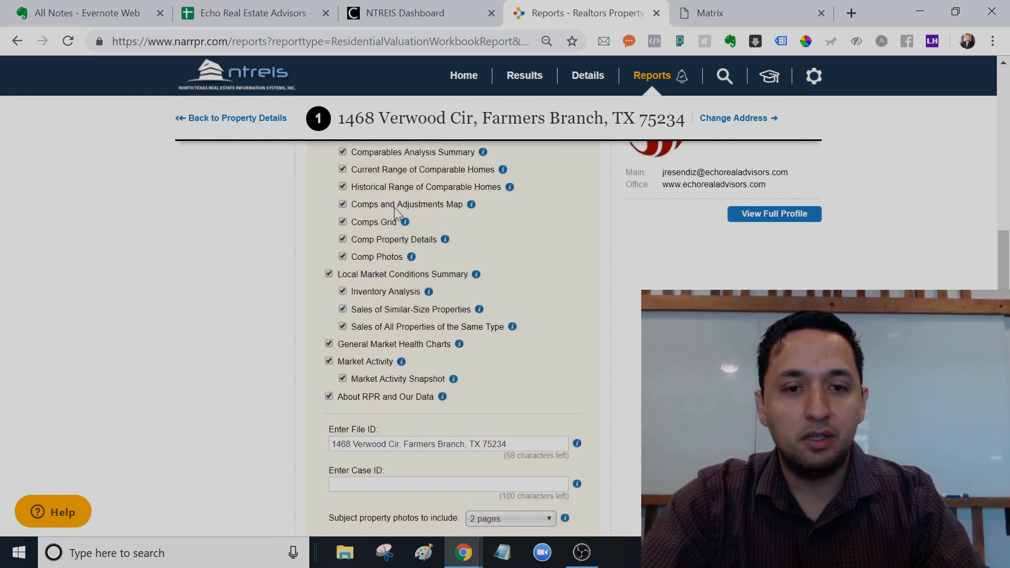
click(329, 274)
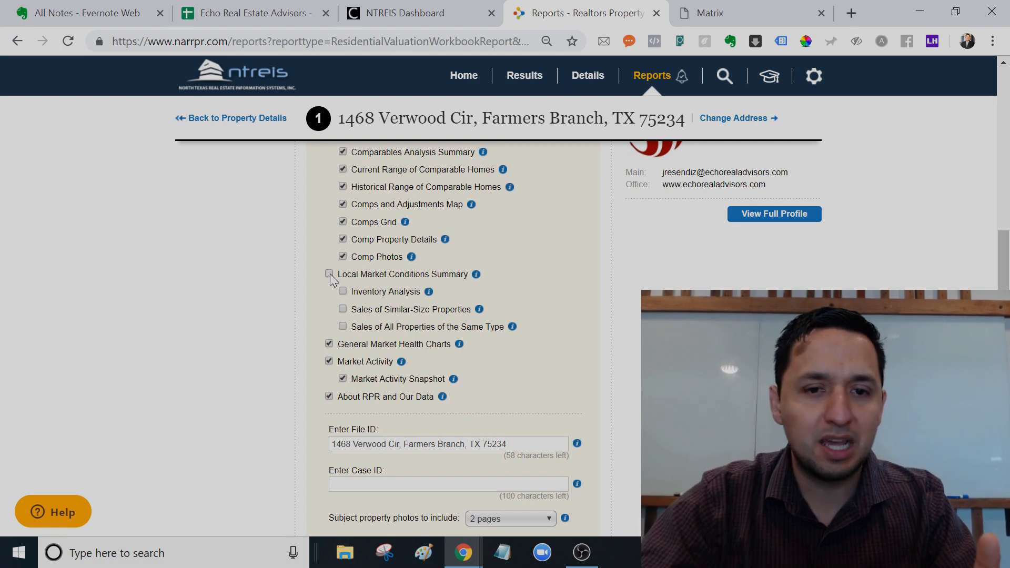
scroll(452, 340, down, 6)
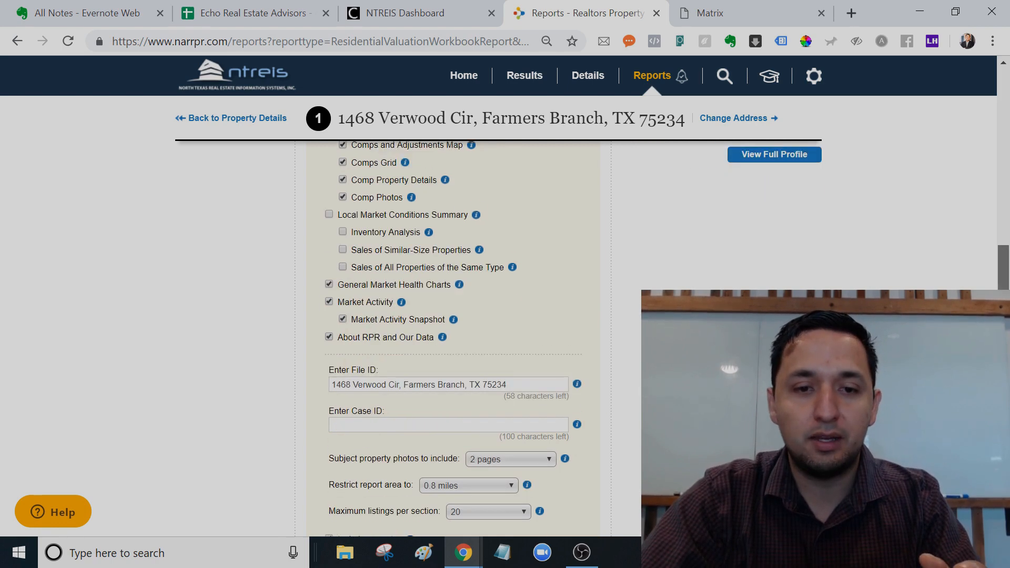
scroll(454, 338, down, 3)
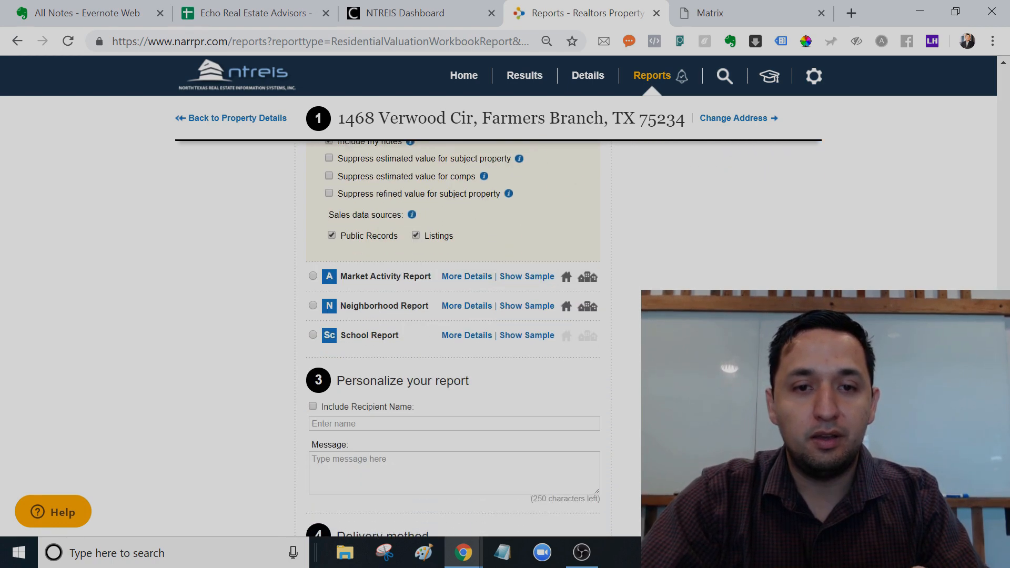
scroll(453, 338, up, 2)
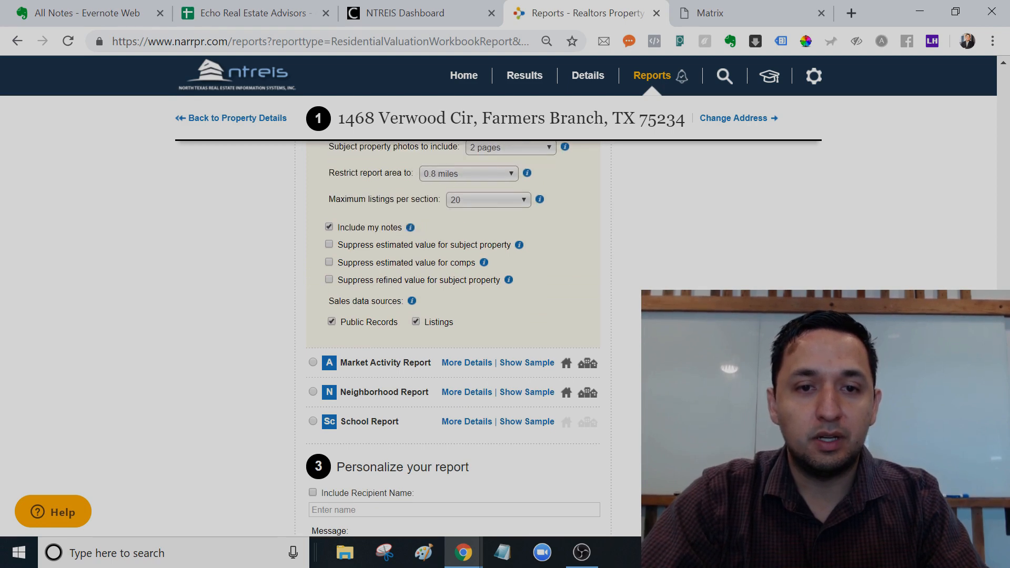
Exclude personal notes from the Valuation Workbook and enter "Personal Report" as the recipient name.
click(329, 227)
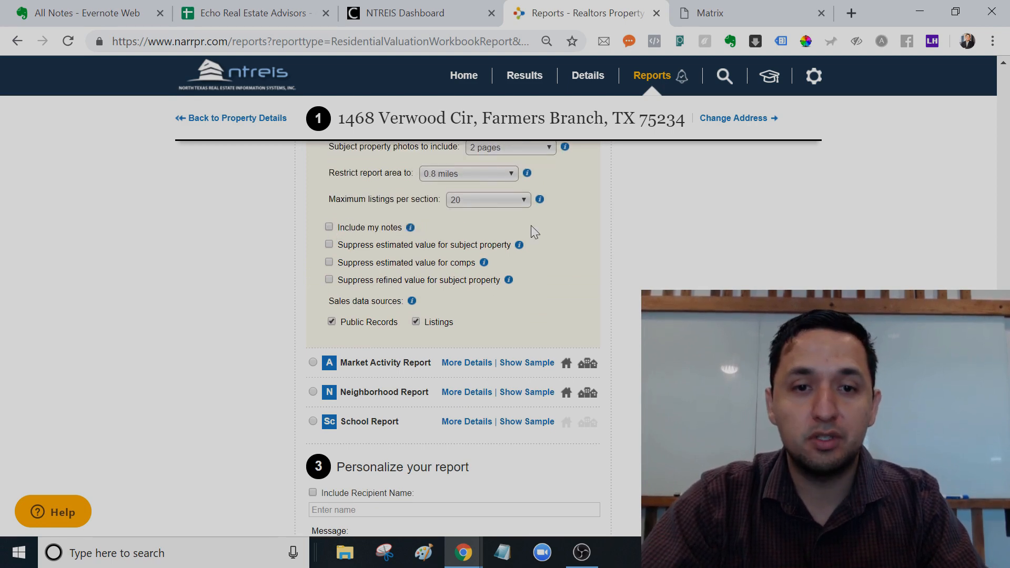
scroll(532, 228, down, 3)
scroll(366, 217, down, 3)
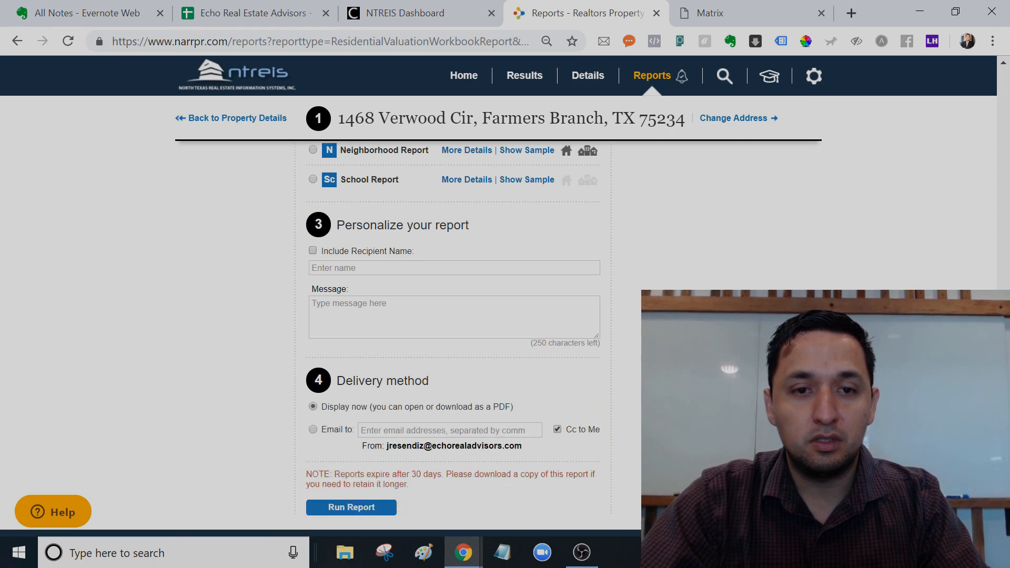
click(367, 217)
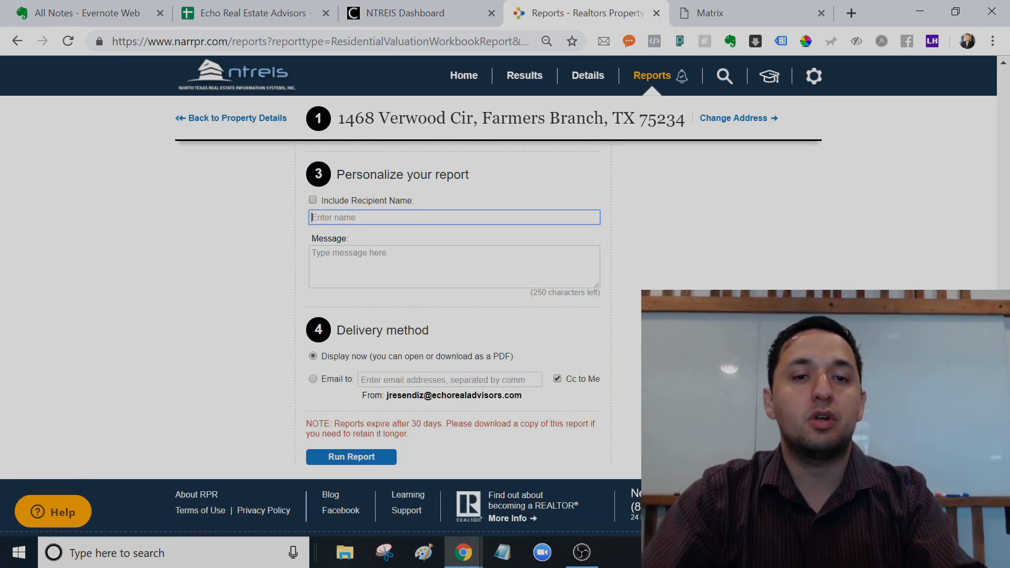
text(Pers)
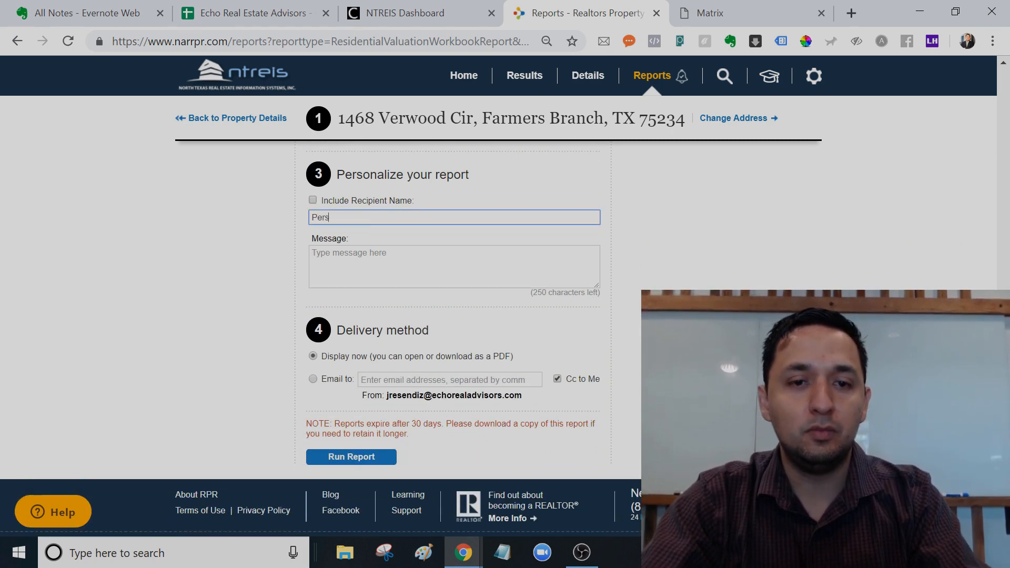
text(onal Report)
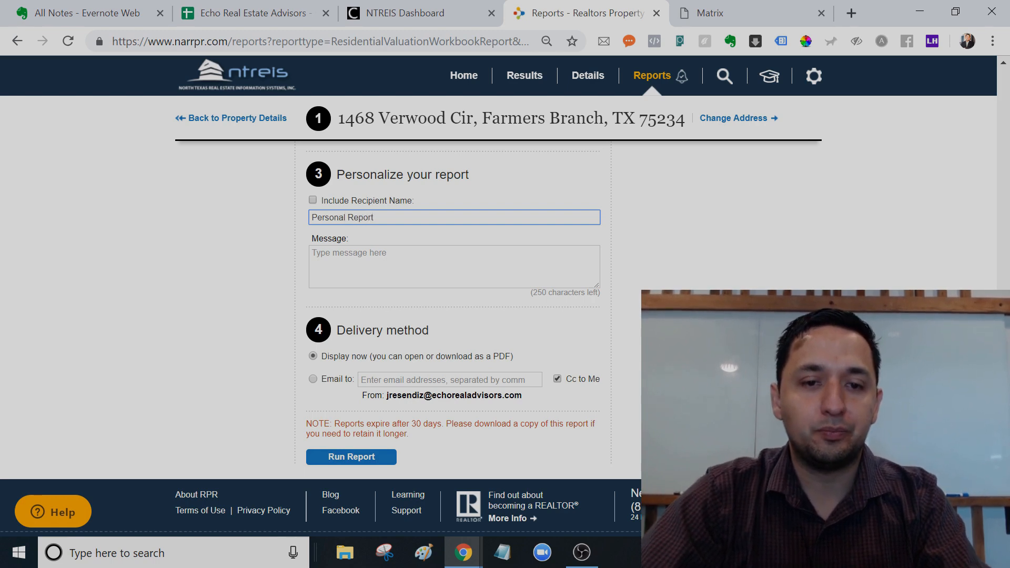
click(578, 341)
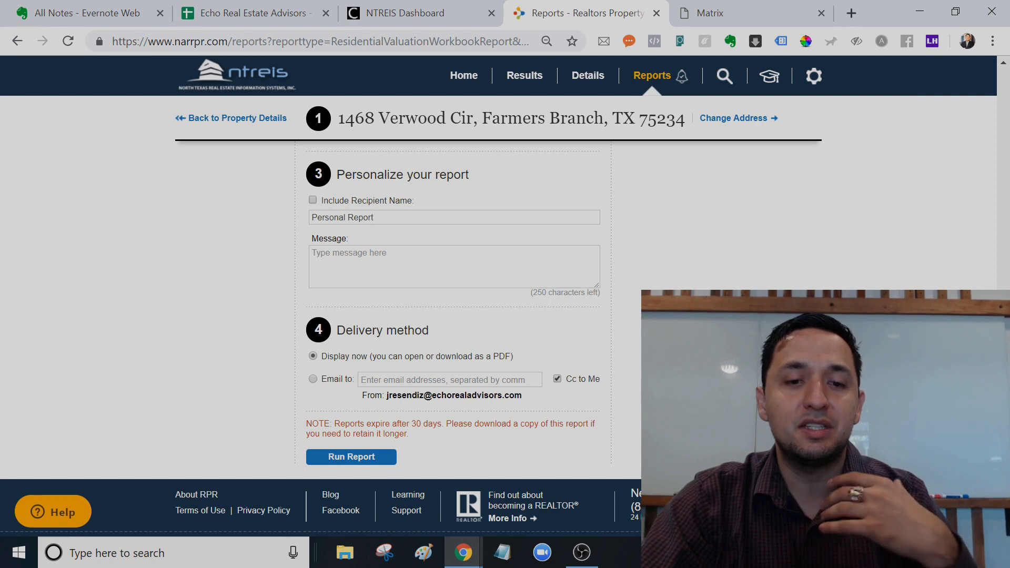
Run the Valuation Workbook report, dismiss the generation notice and open the list of requested reports to check its status.
click(350, 457)
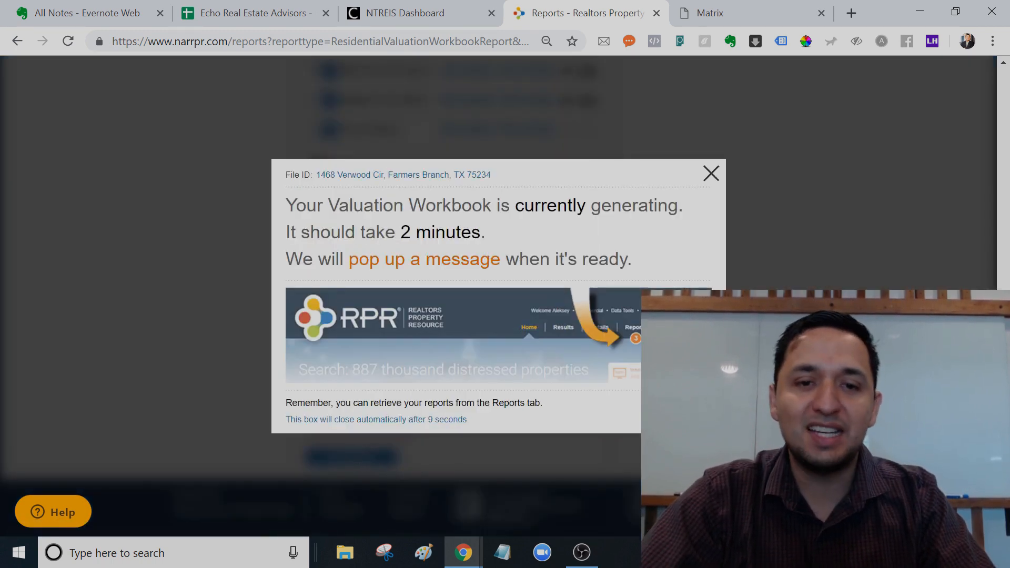
click(712, 173)
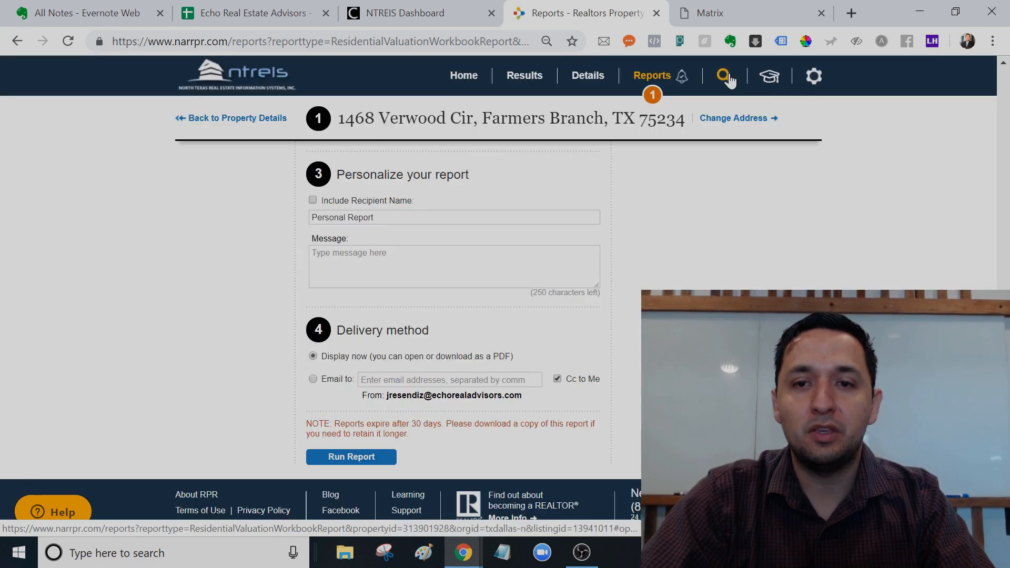
click(652, 94)
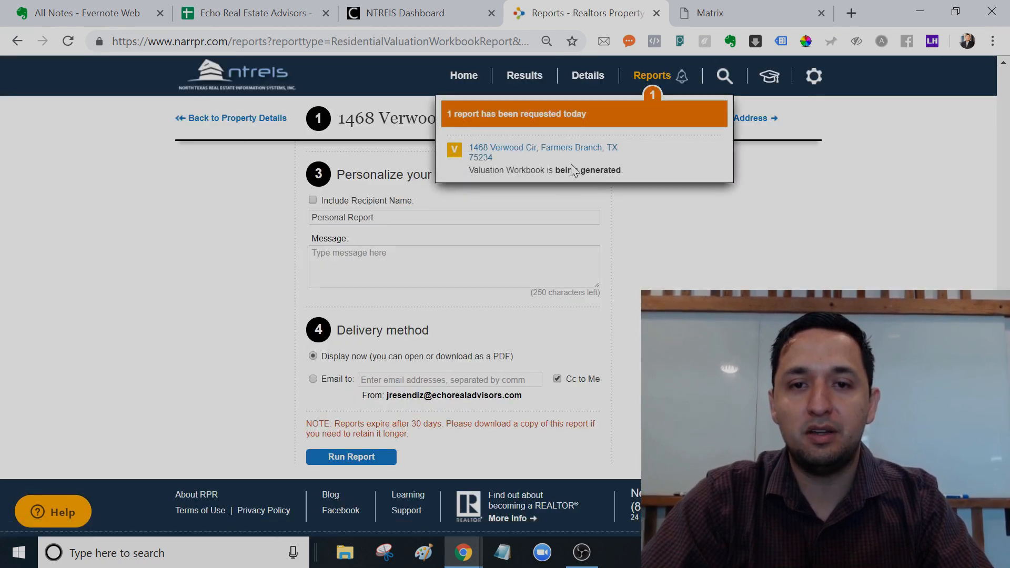